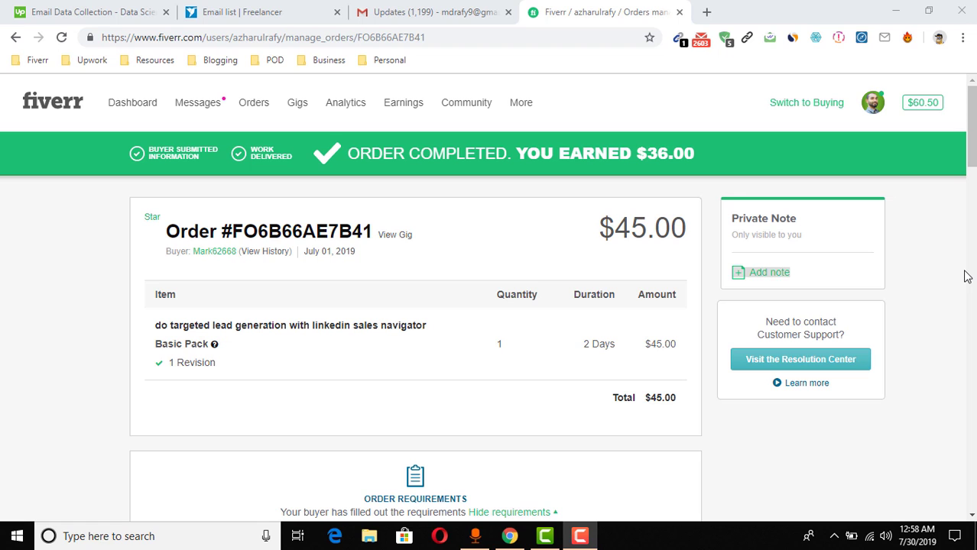
Switch from the completed Fiverr order to the Upwork 'Email Data Collection' job posting
left_click(267, 4)
Glance at the Upwork job, then return to the completed Fiverr lead-generation order
left_click(77, 9)
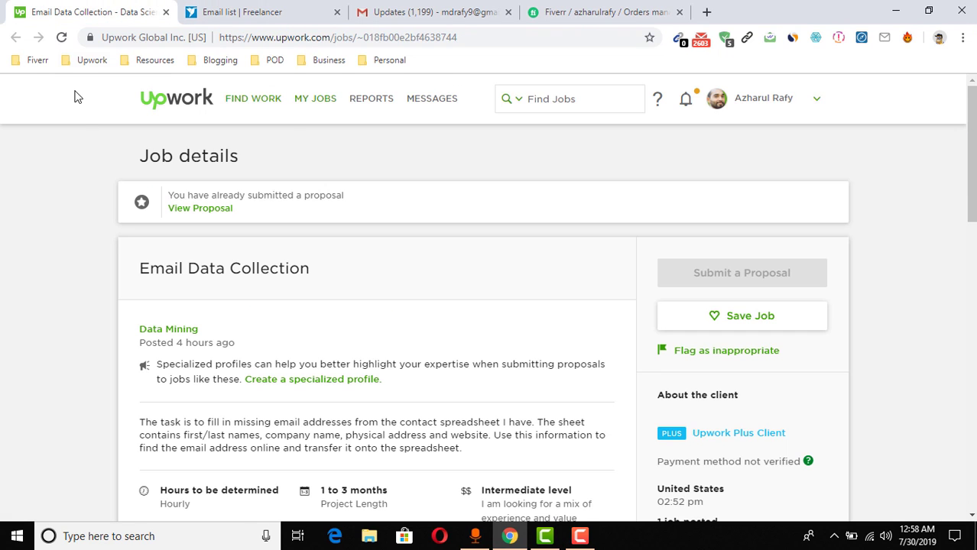
left_click(597, 6)
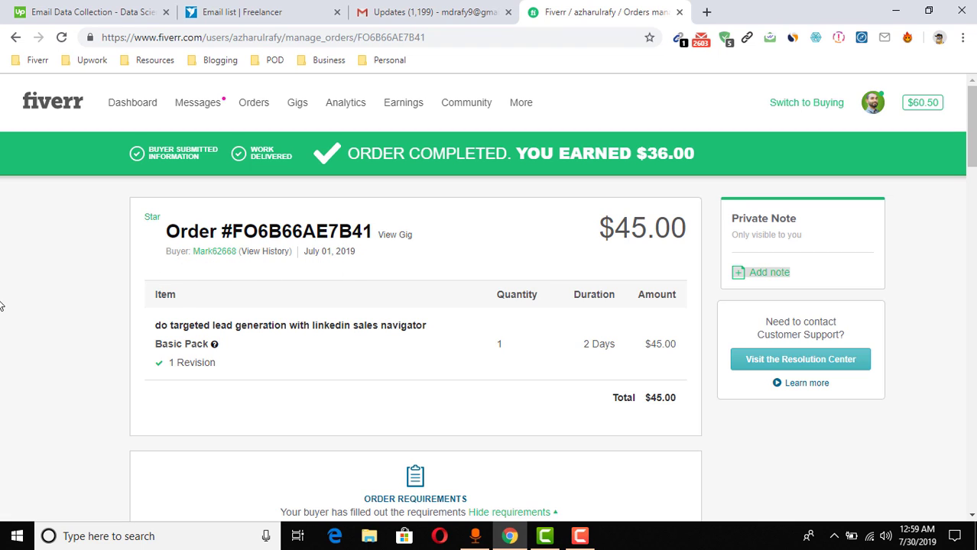
Scroll to the buyer's order requirements and the attached Top 50 suppliers list
scroll(21, 313, "down", 8)
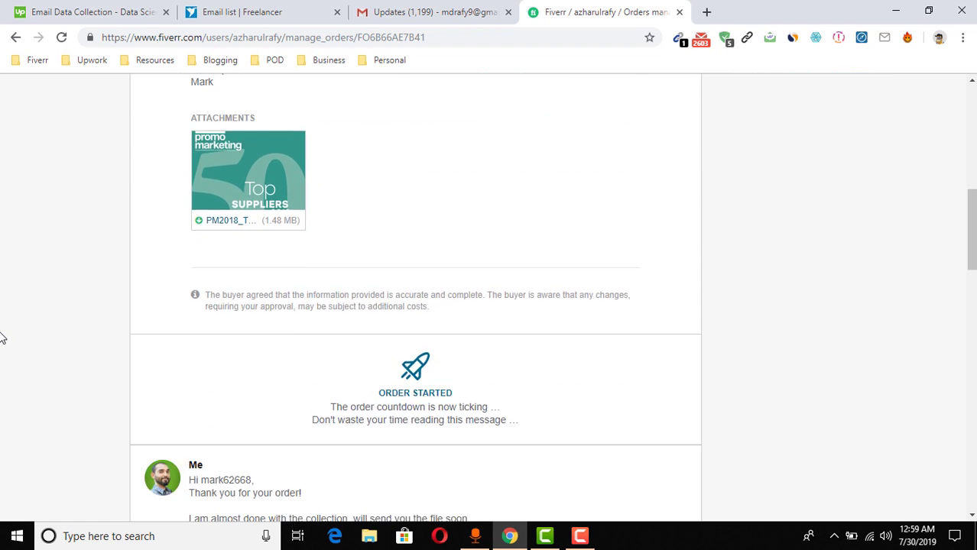
scroll(204, 356, "up", 5)
scroll(202, 356, "up", 3)
scroll(235, 355, "down", 1)
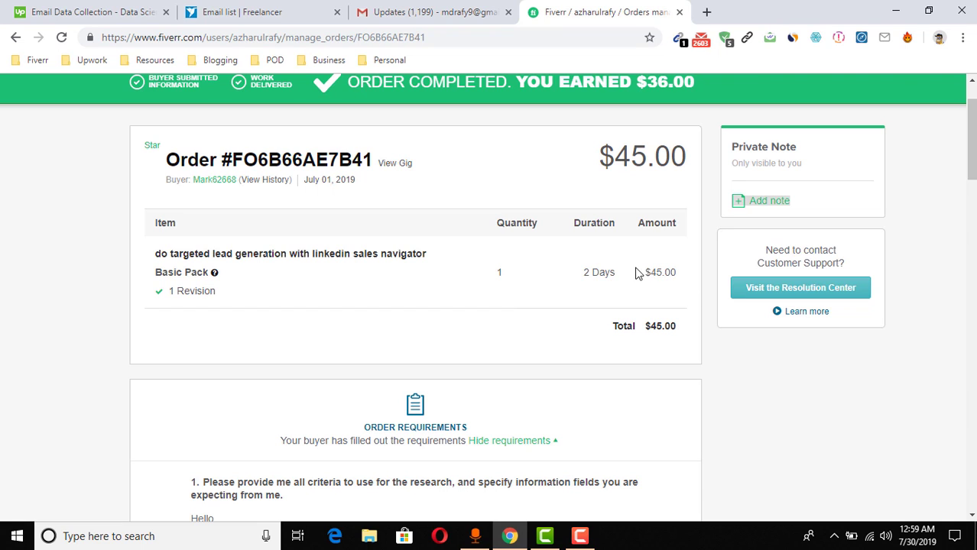
scroll(63, 368, "down", 4)
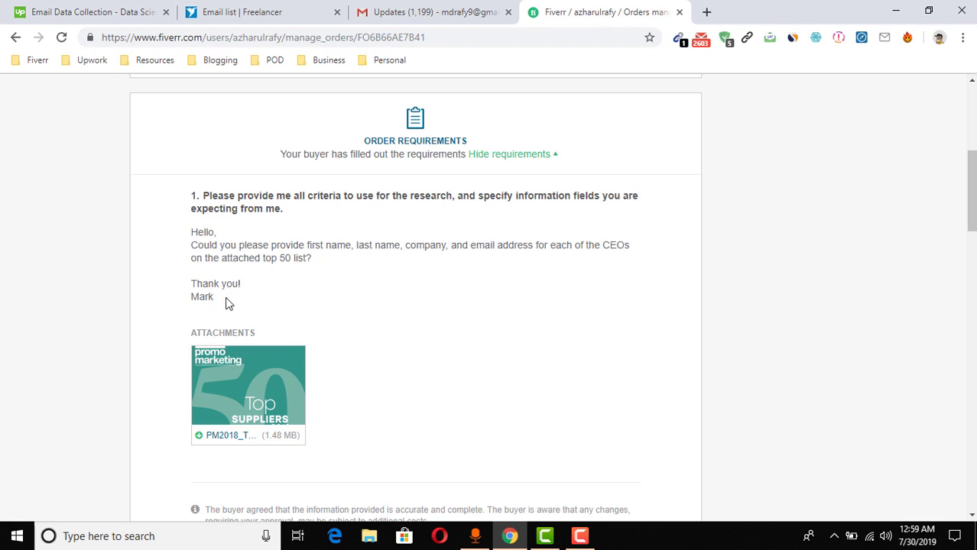
scroll(93, 306, "down", 1)
scroll(93, 301, "down", 1)
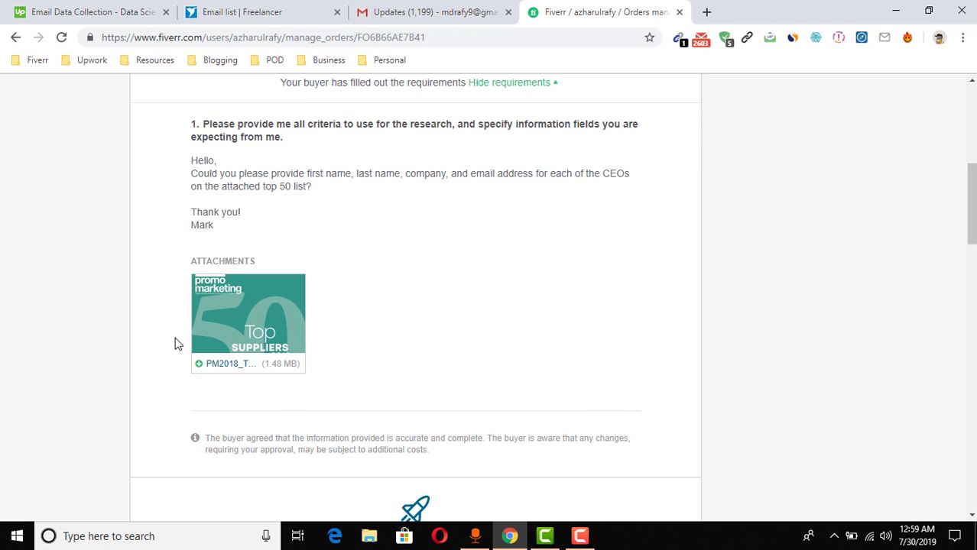
Download PM2018_Top50_Suppliers.pdf into Downloads and open it in Chrome
left_click(219, 372)
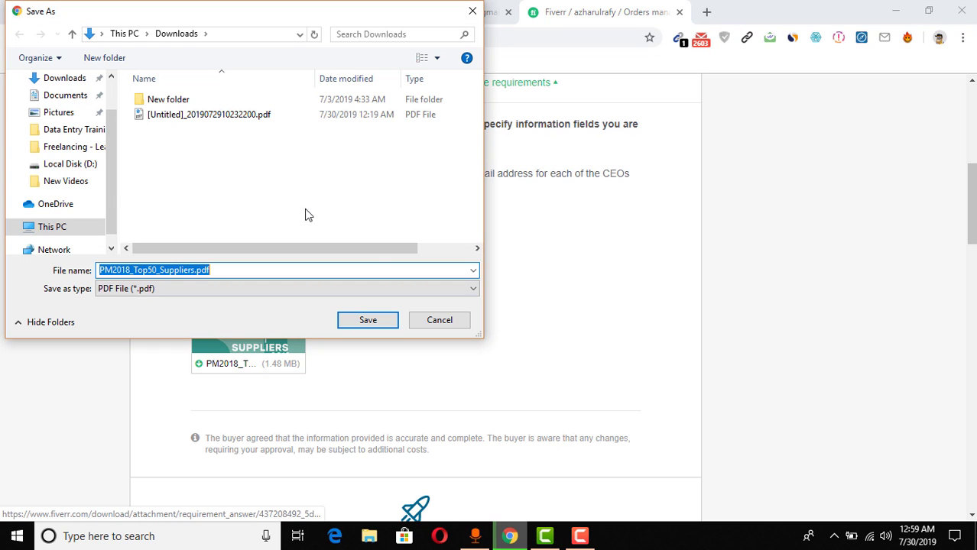
left_click(364, 319)
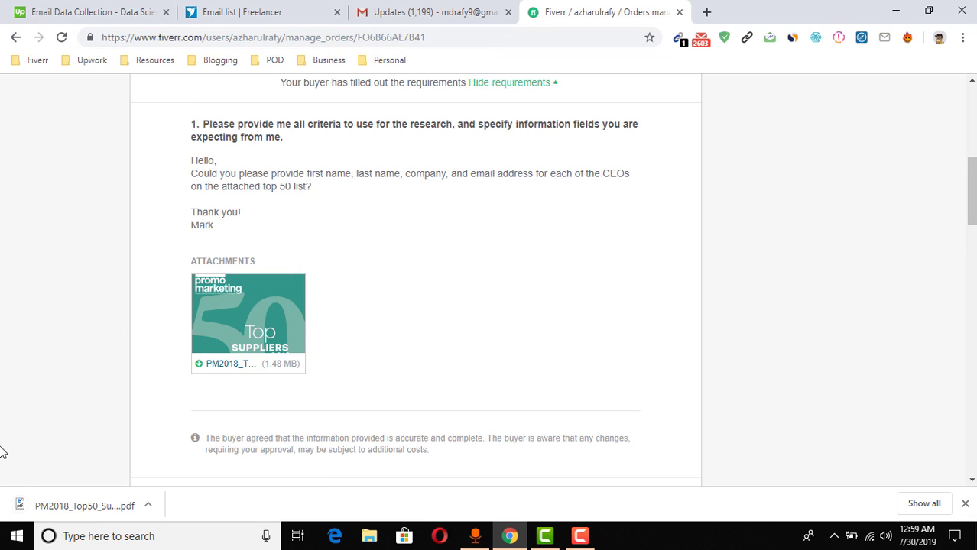
left_click(51, 509)
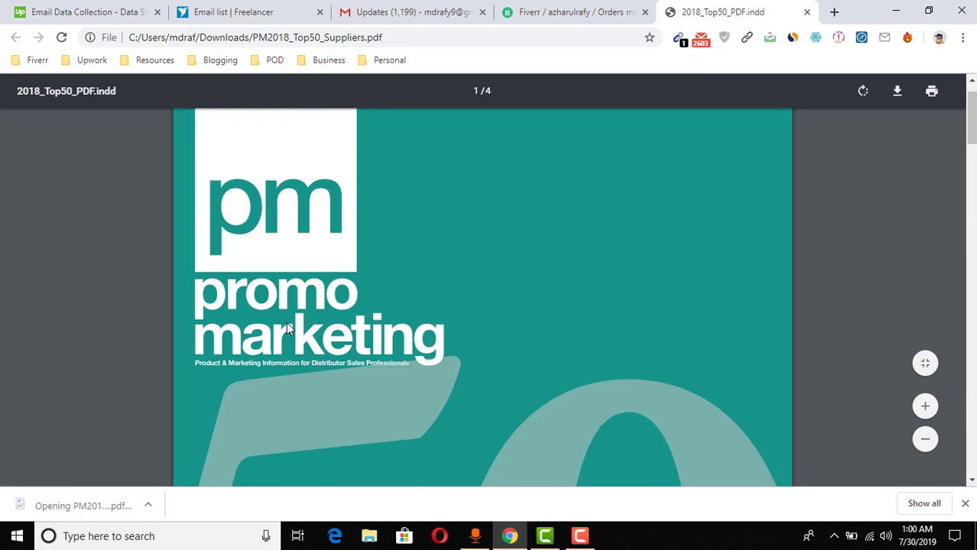
Check the suppliers table, selecting the first company alphabroder, and return to the Fiverr order
scroll(303, 334, "down", 15)
scroll(252, 329, "down", 10)
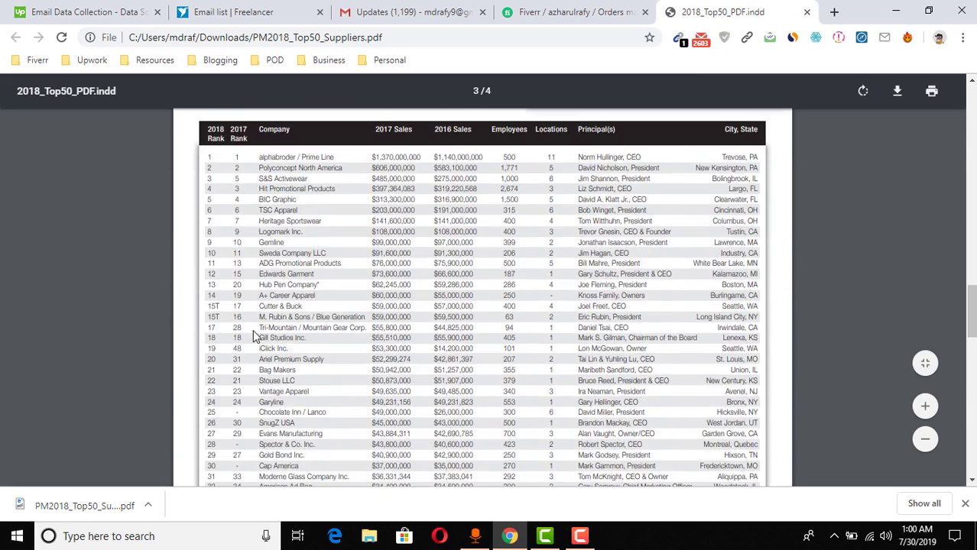
scroll(254, 318, "up", 2)
scroll(265, 304, "up", 1)
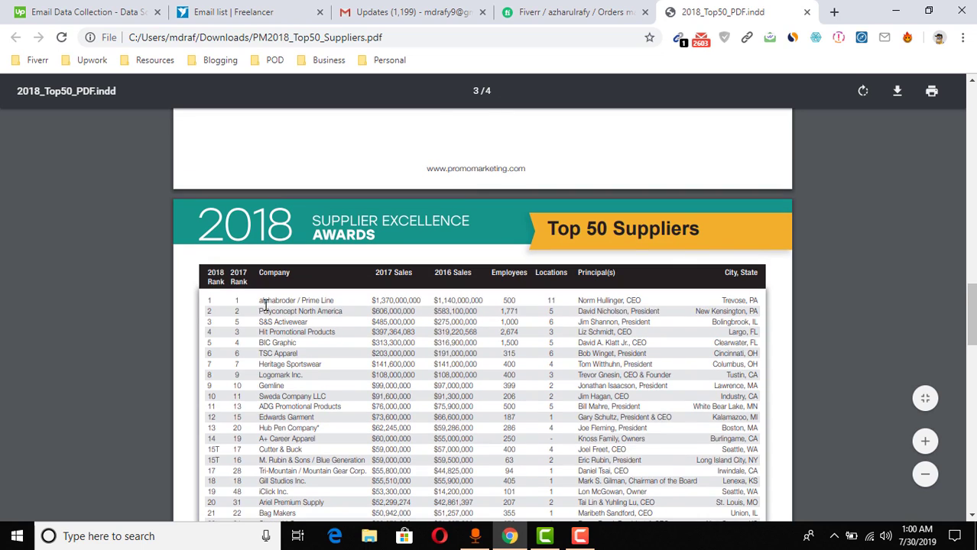
double_click(260, 303)
left_click(575, 9)
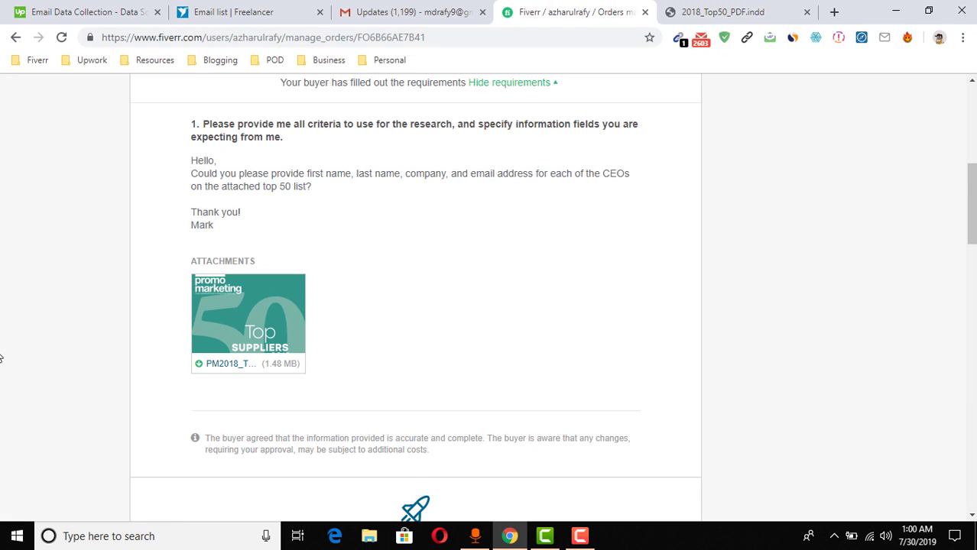
Scroll to the delivery message reporting 48 emails with the Google Sheets link
scroll(5, 356, "down", 3)
scroll(42, 303, "down", 1)
scroll(42, 304, "up", 4)
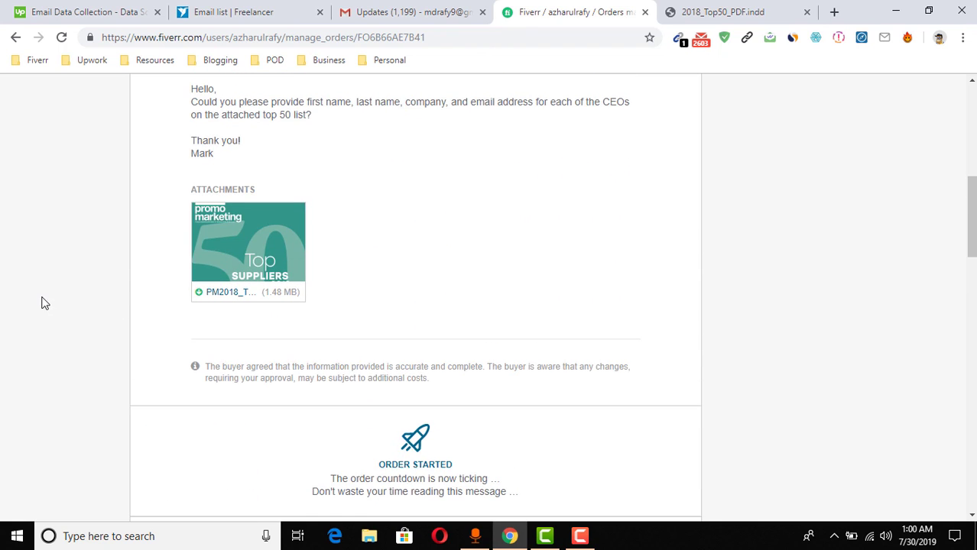
scroll(84, 321, "down", 4)
scroll(63, 337, "down", 1)
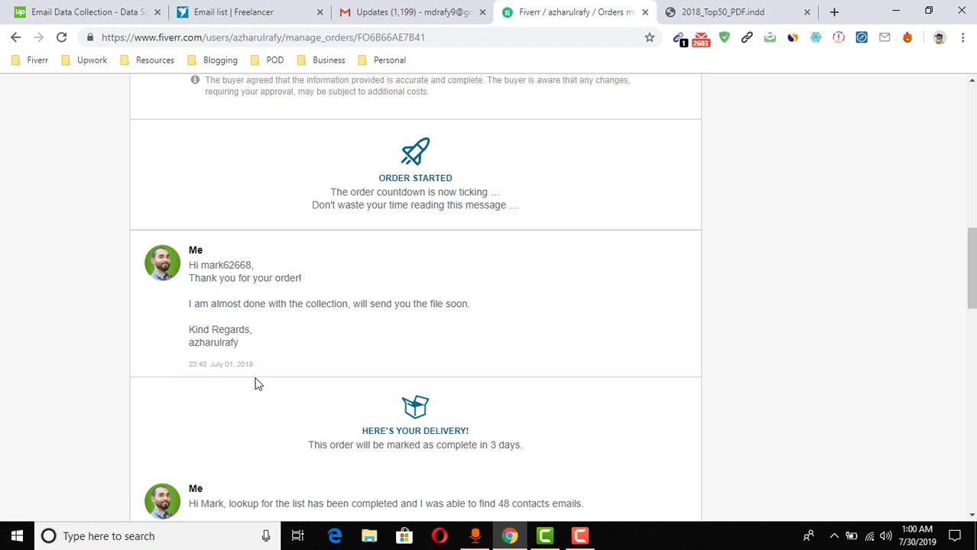
scroll(6, 366, "down", 2)
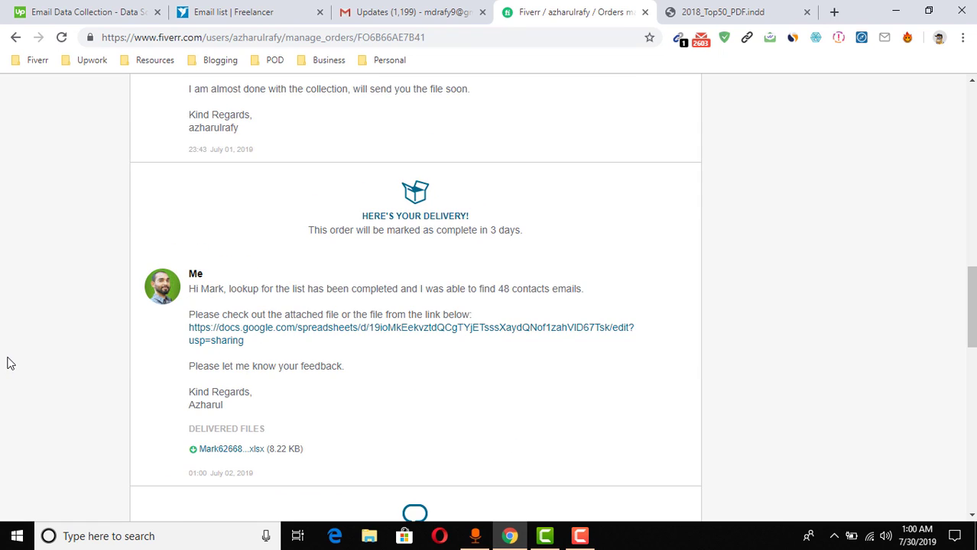
scroll(102, 337, "up", 1)
scroll(138, 436, "down", 1)
scroll(162, 464, "up", 15)
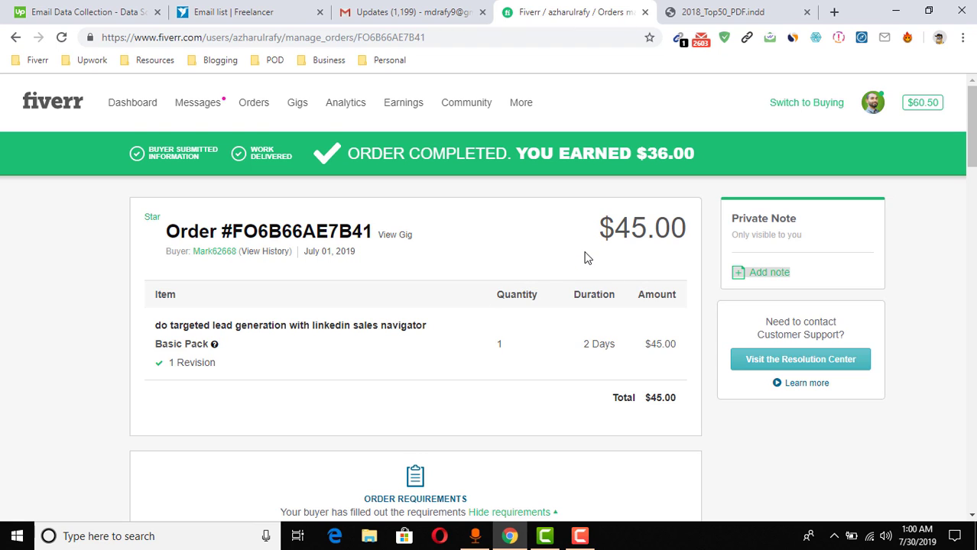
scroll(53, 367, "down", 3)
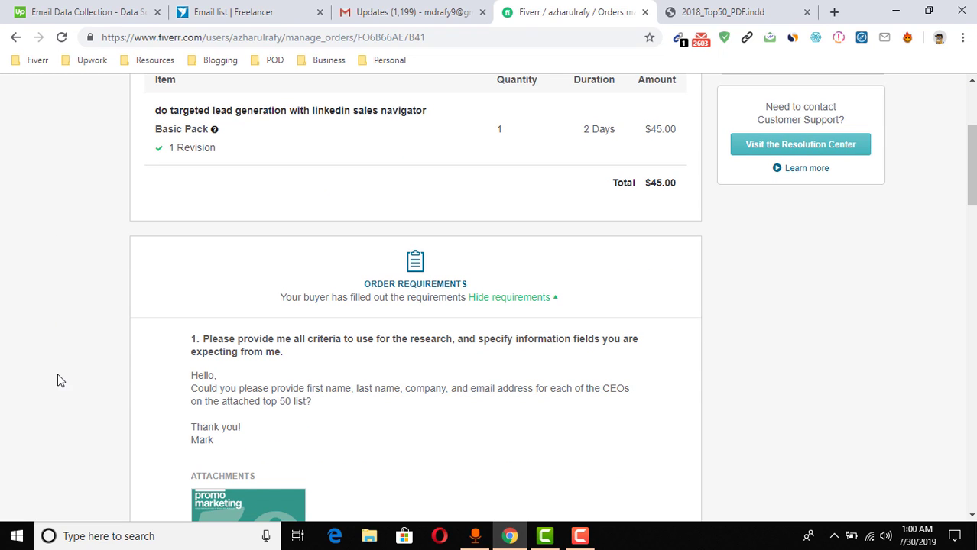
scroll(61, 380, "down", 6)
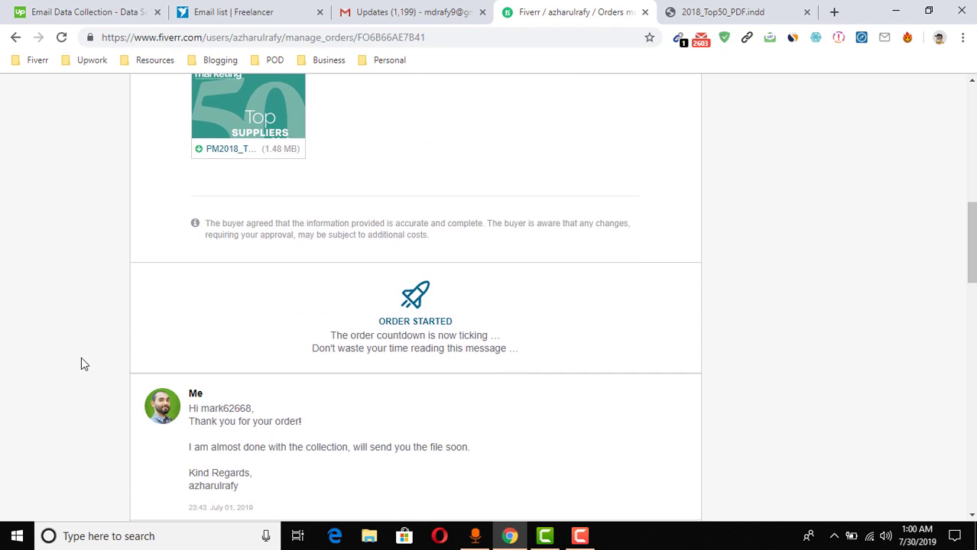
scroll(81, 364, "down", 4)
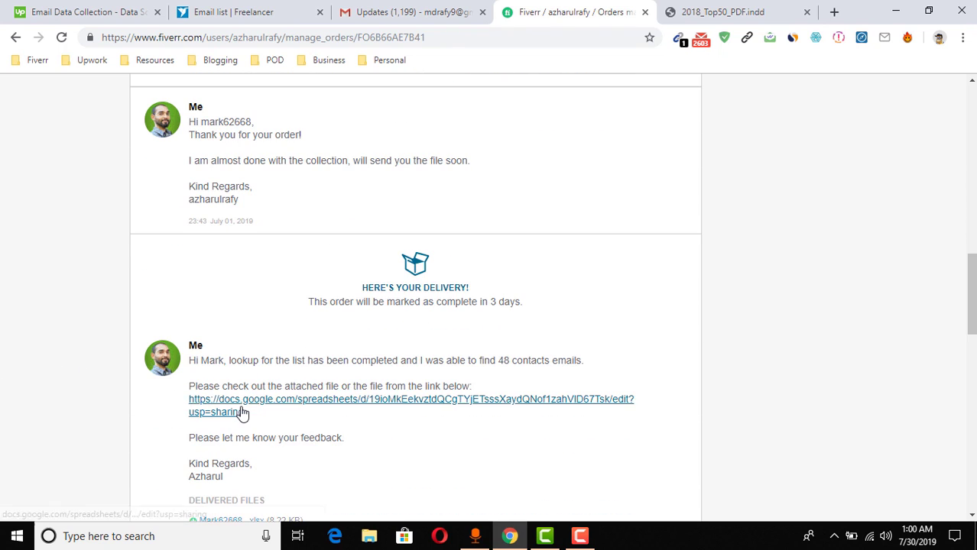
Open the shared delivery sheet, reread the delivery message, then view the 50 Companies Contact sheet
left_click(241, 413)
left_click(434, 10)
scroll(162, 320, "down", 1)
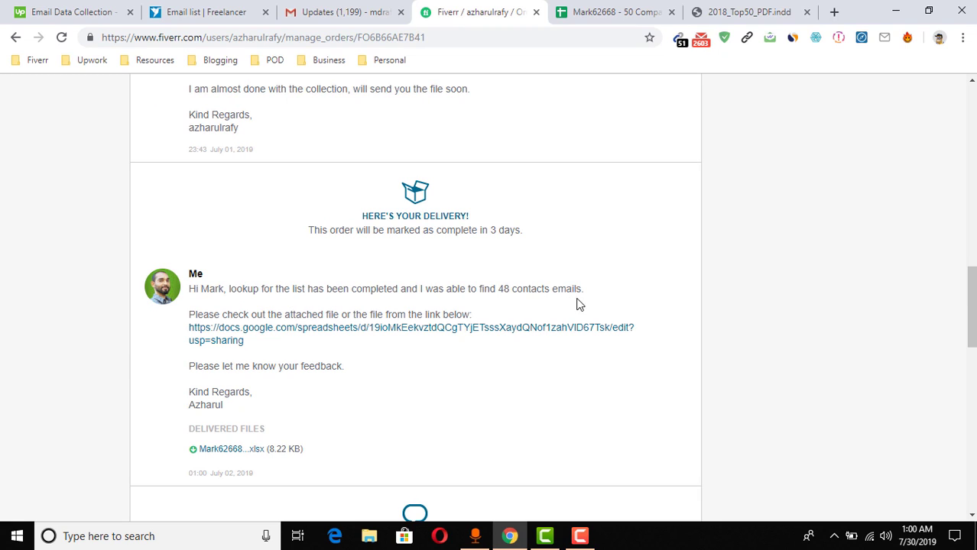
scroll(157, 306, "up", 10)
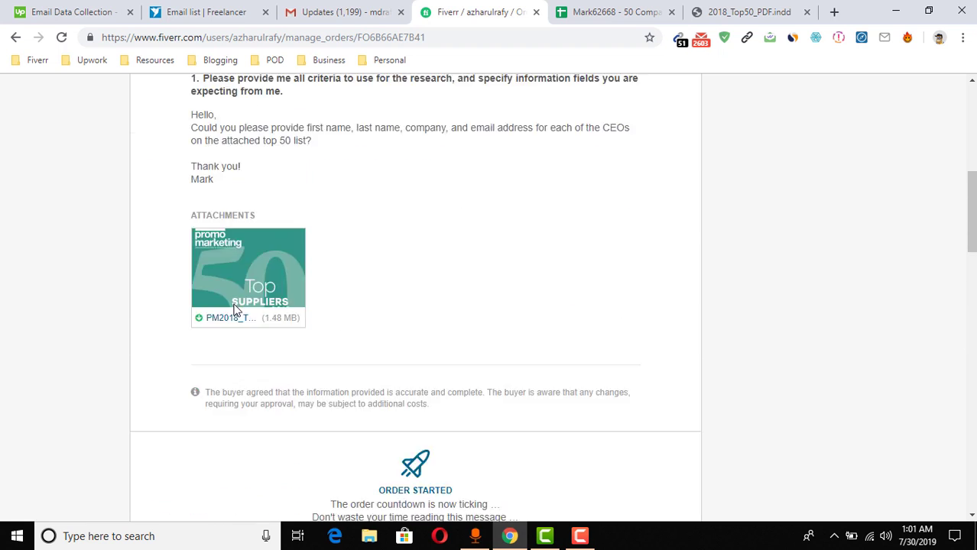
scroll(332, 399, "down", 1)
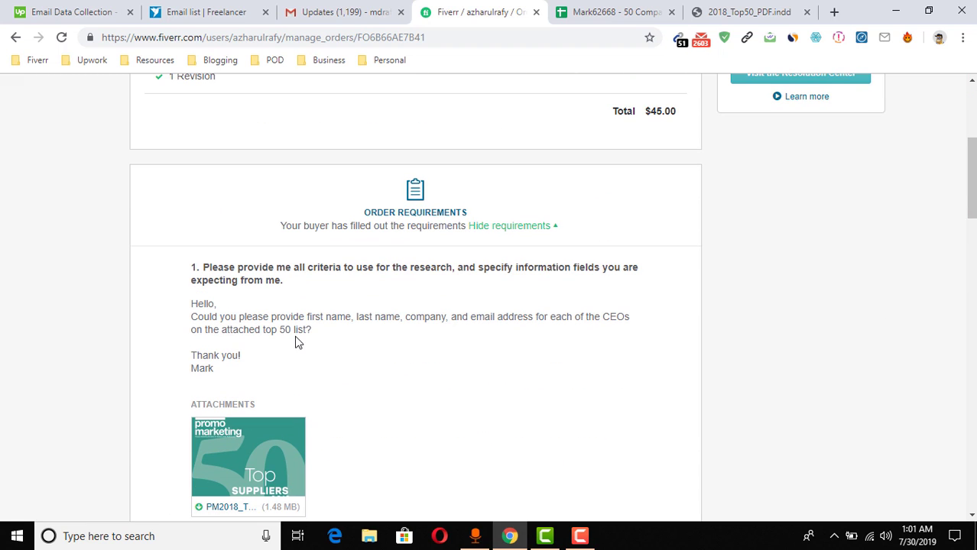
scroll(111, 395, "down", 10)
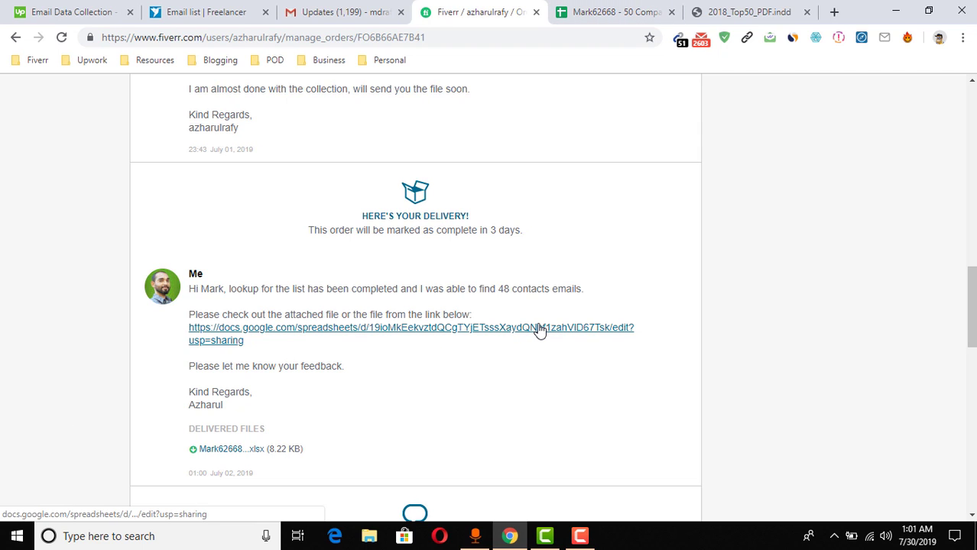
scroll(230, 352, "down", 2)
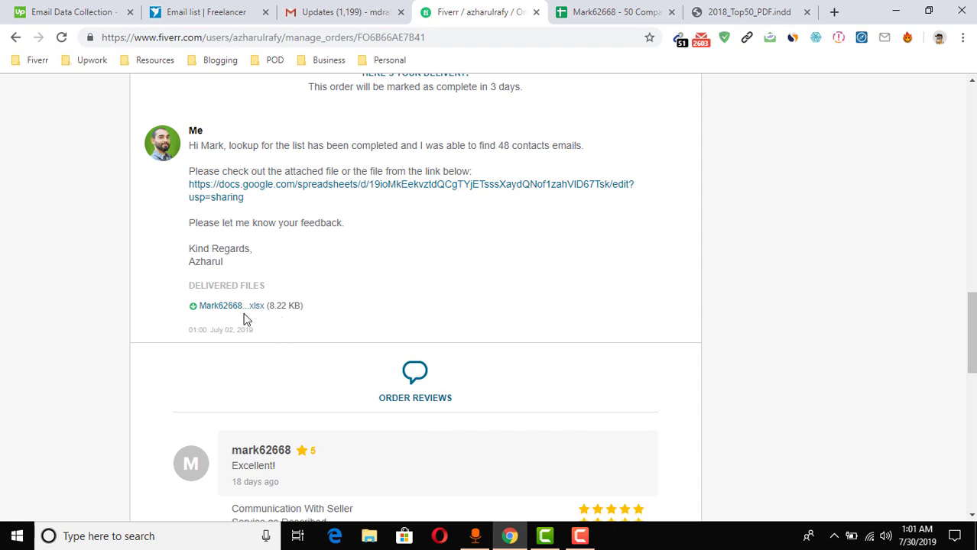
scroll(94, 336, "down", 2)
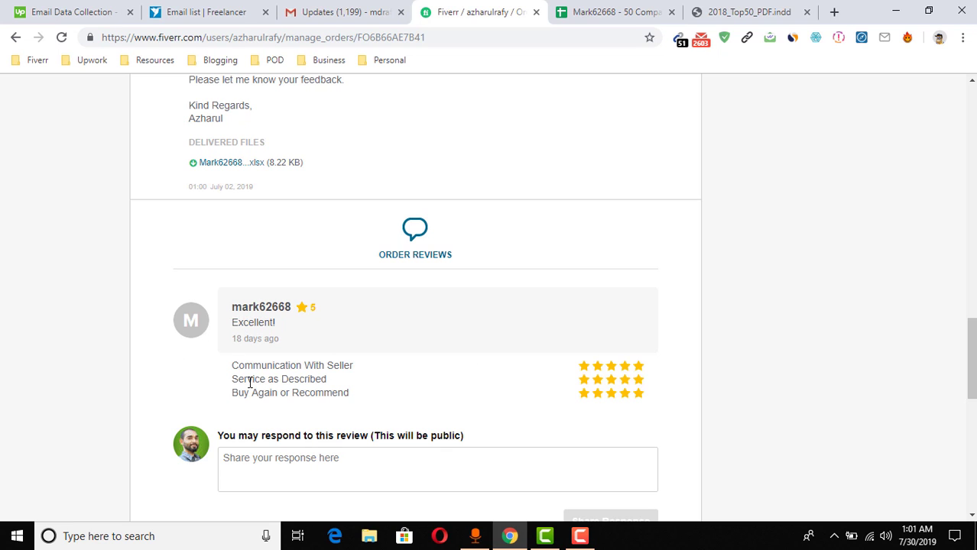
scroll(250, 382, "up", 2)
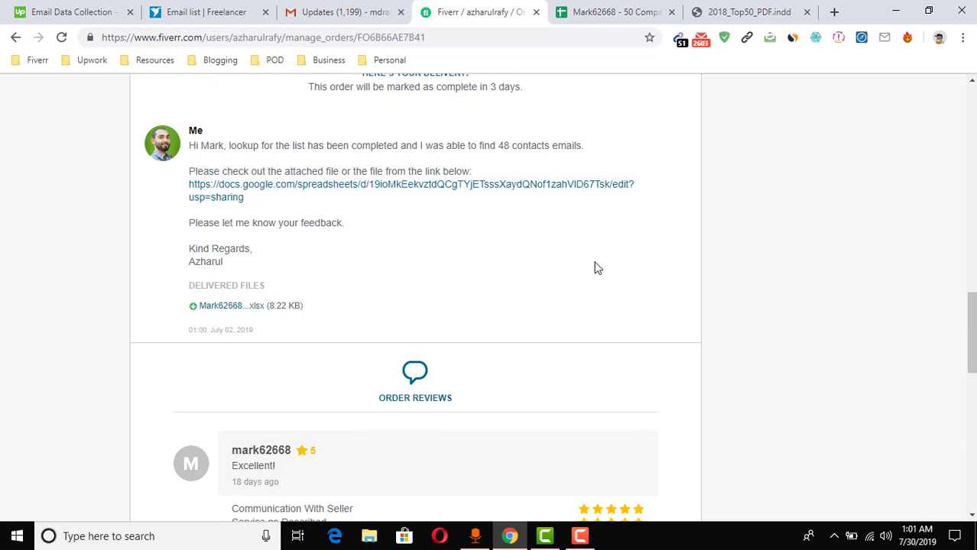
left_click(645, 4)
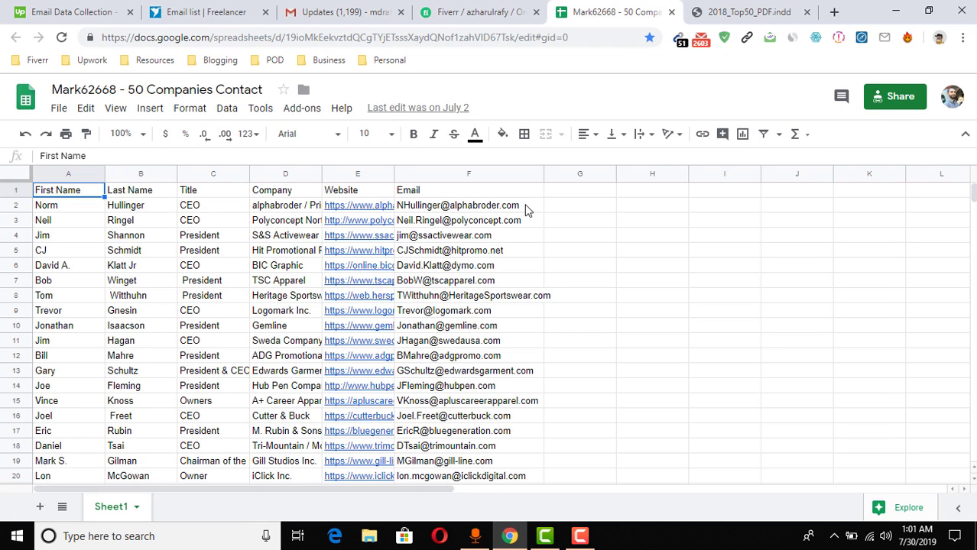
left_click(525, 208)
left_click(520, 9)
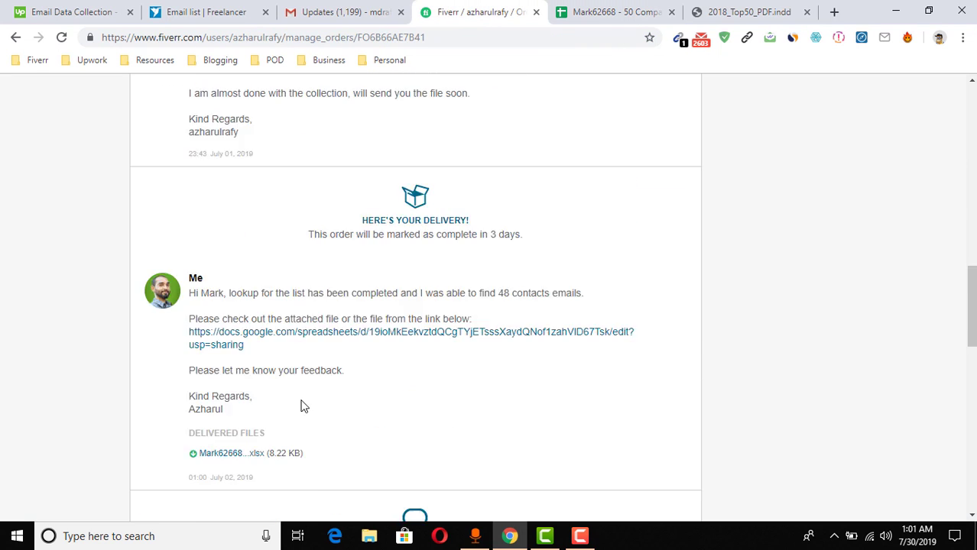
scroll(302, 406, "up", 10)
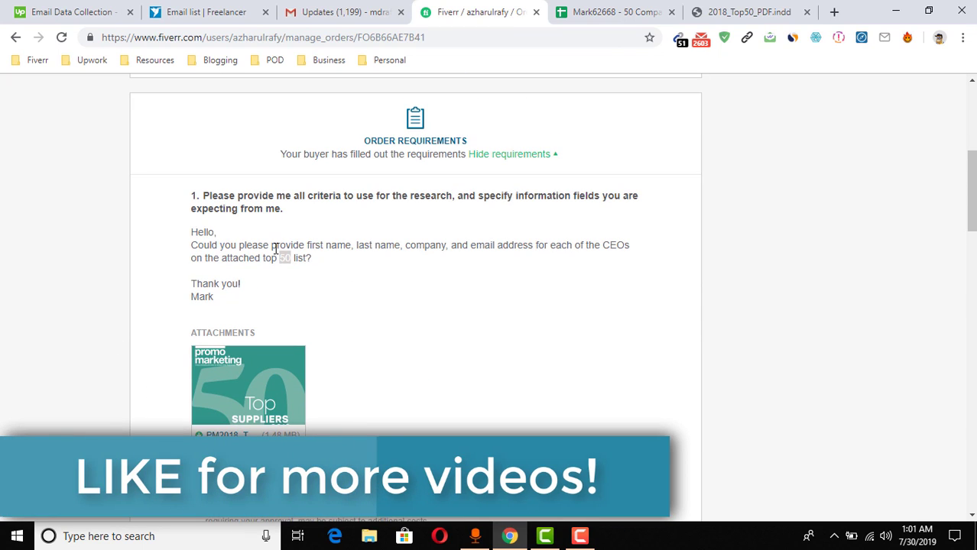
left_click_drag(308, 246, 437, 244)
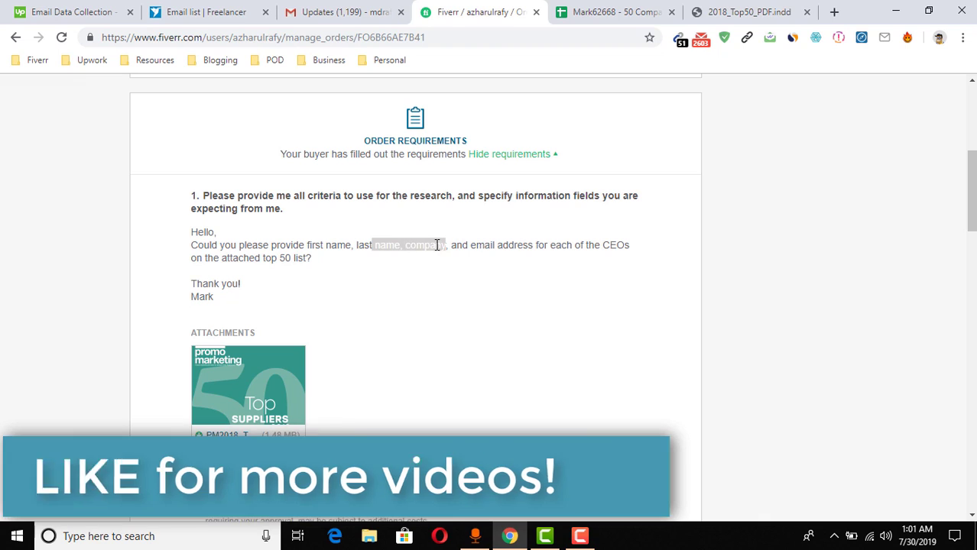
left_click(483, 255)
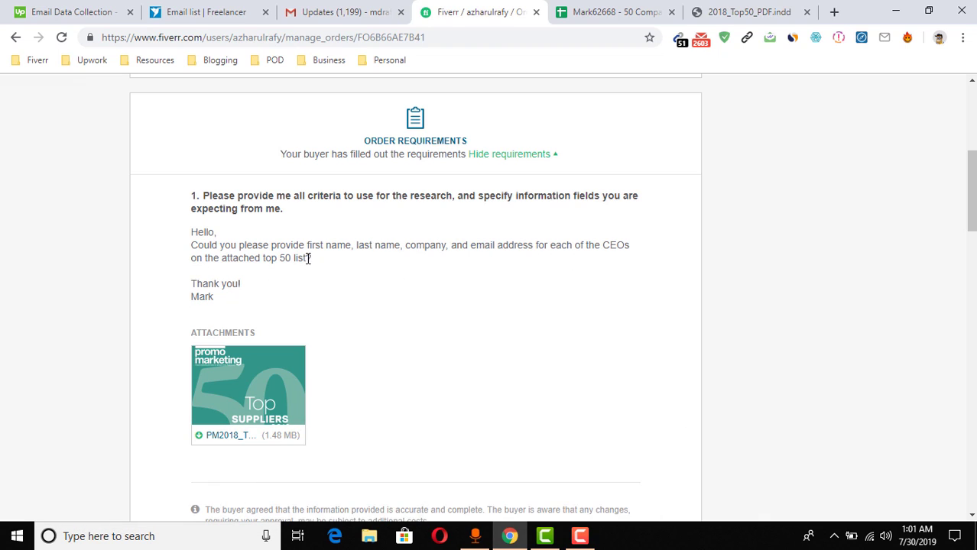
left_click(615, 9)
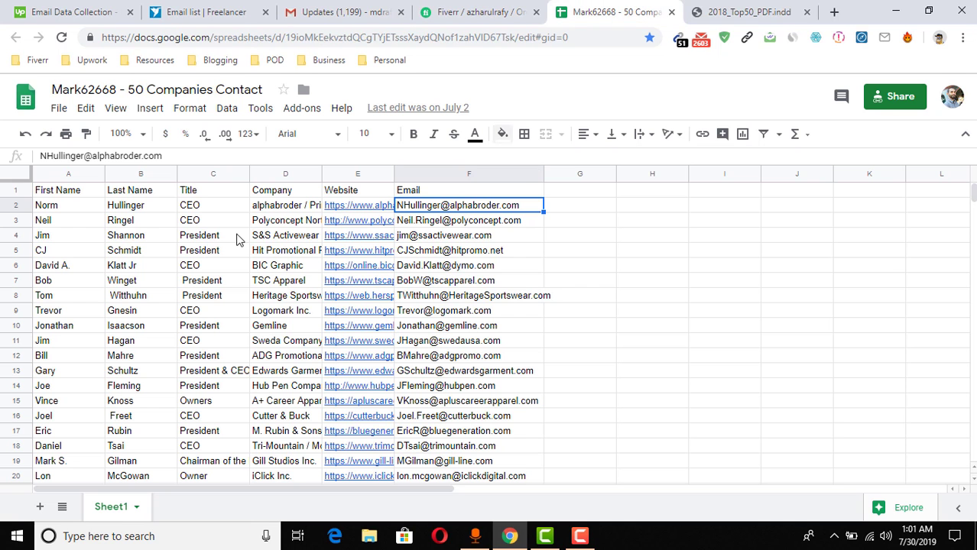
left_click(171, 192)
left_click(227, 195)
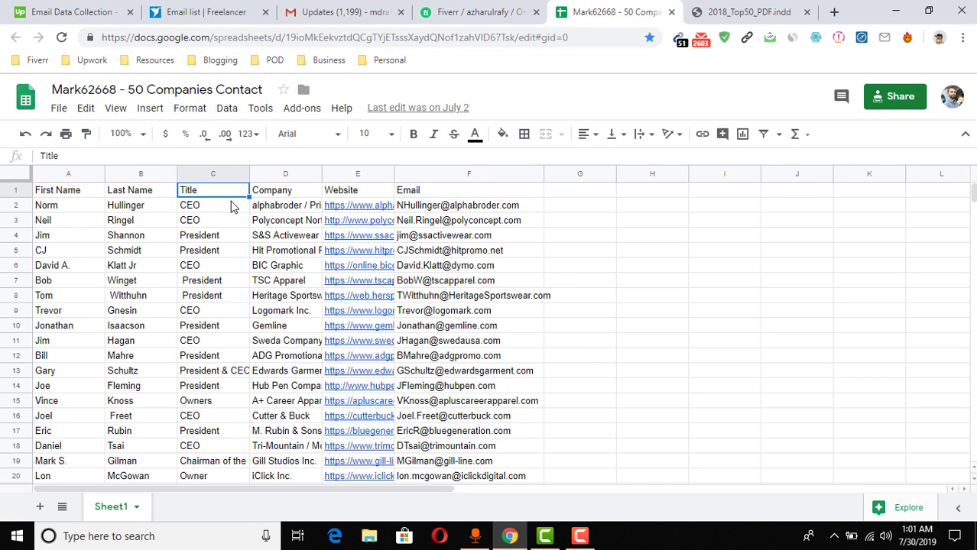
left_click(279, 195)
left_click(346, 194)
left_click(441, 197)
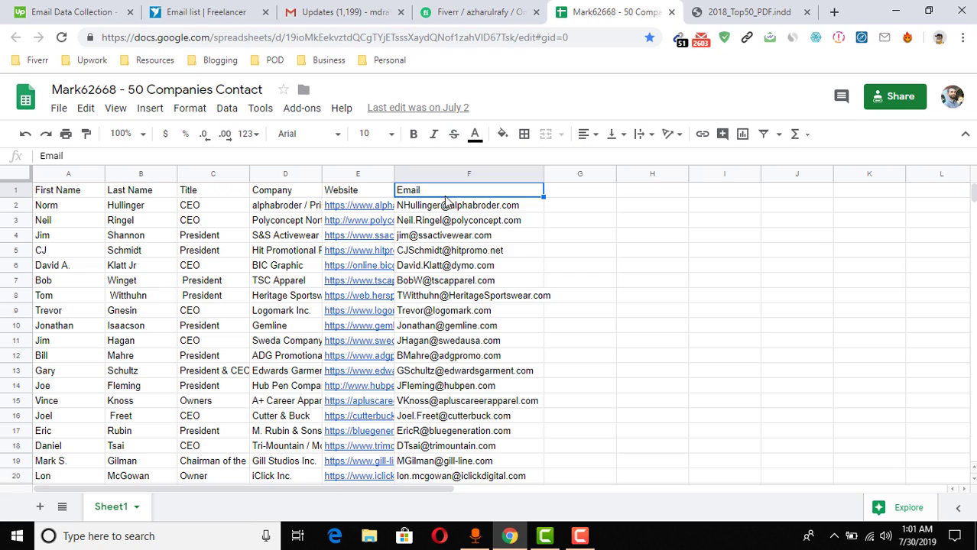
scroll(533, 340, "down", 4)
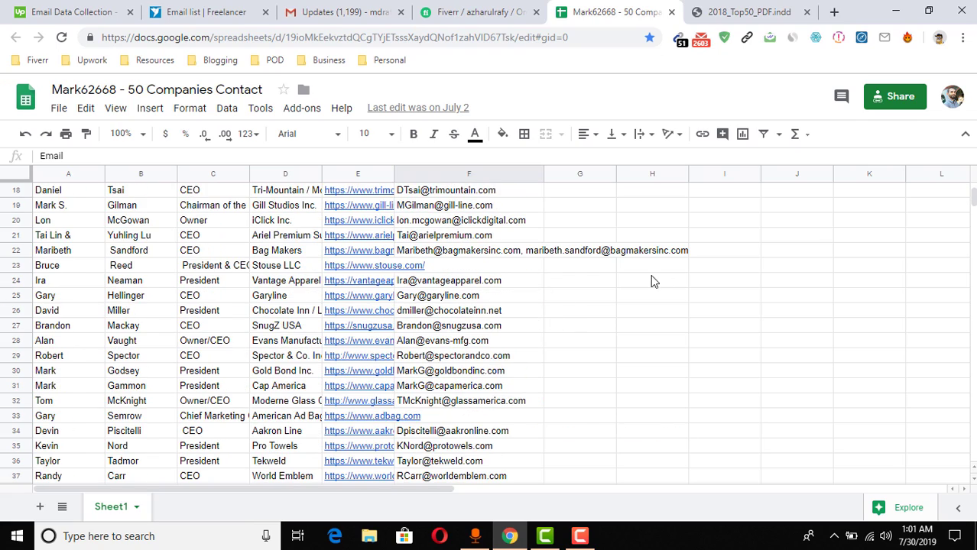
left_click(748, 12)
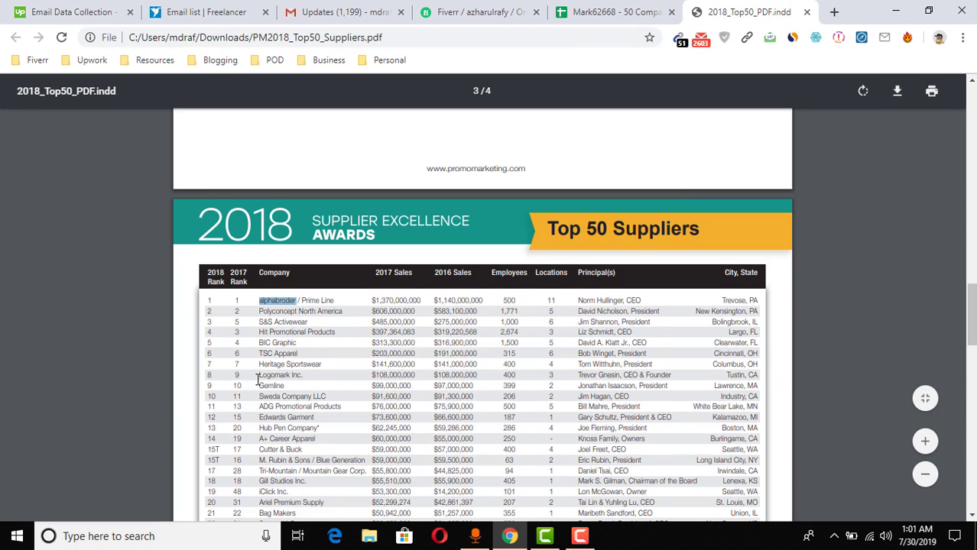
scroll(258, 379, "down", 7)
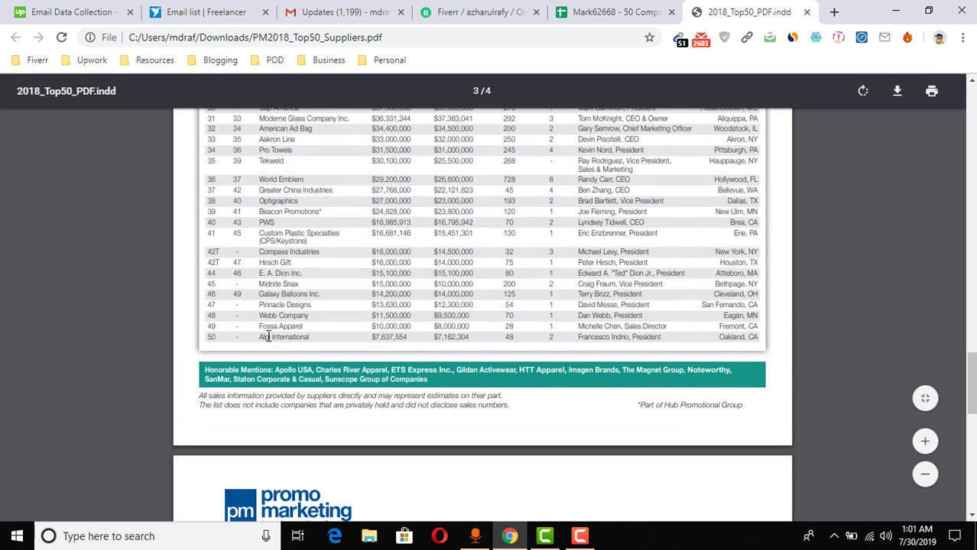
scroll(268, 336, "up", 7)
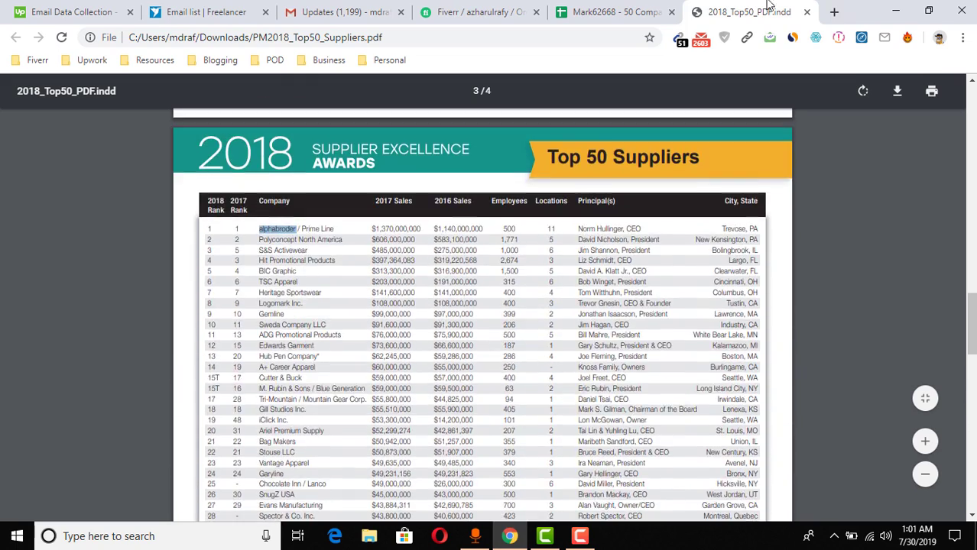
left_click(578, 9)
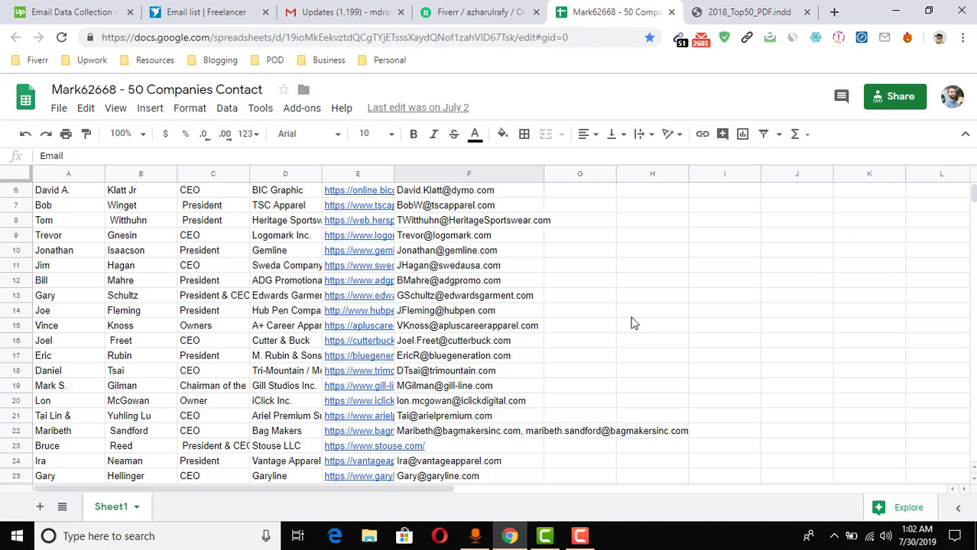
Create a new blank spreadsheet via File > New > Spreadsheet
left_click(58, 112)
mouse_move(96, 169)
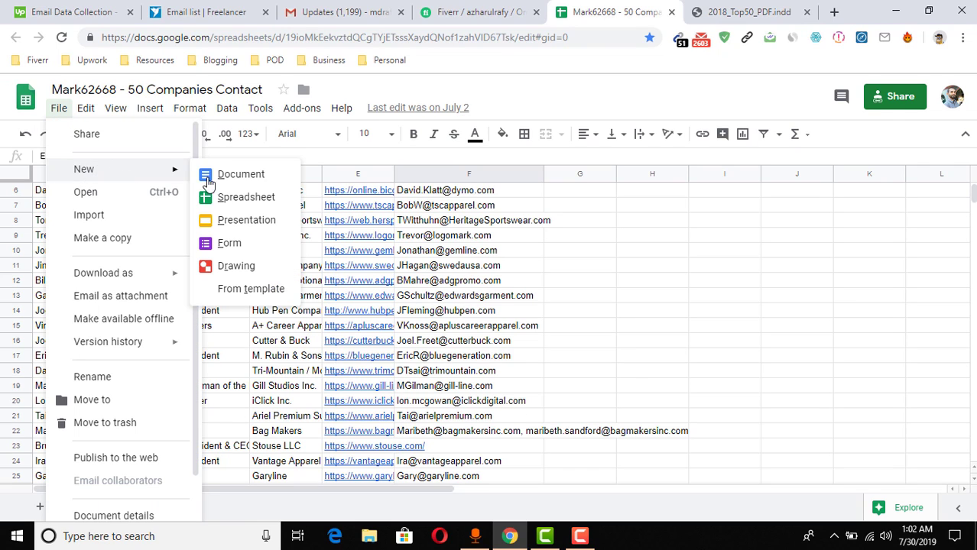
left_click(245, 198)
Copy the contact sheet's header row into row 1 of the new spreadsheet
left_click(554, 12)
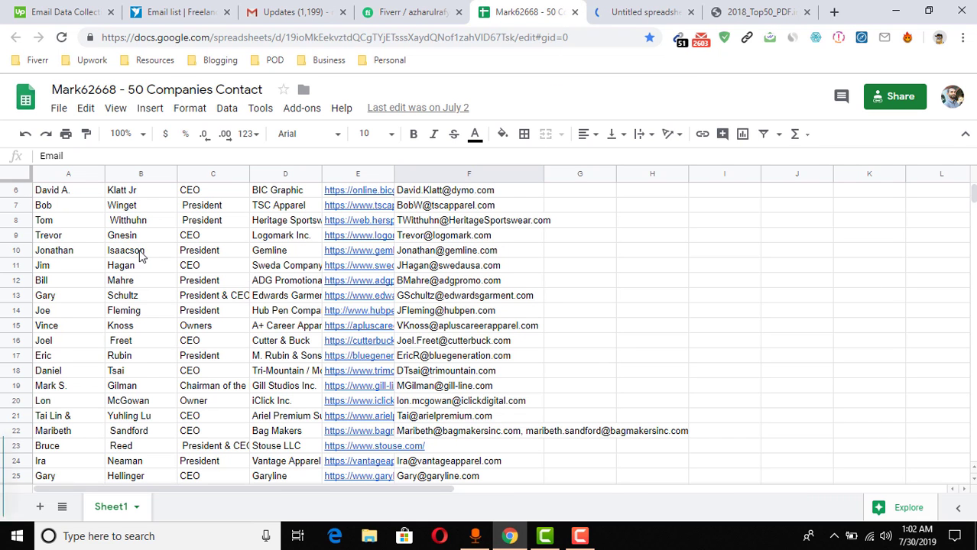
scroll(138, 256, "up", 2)
left_click(11, 193)
key("ctrl+c")
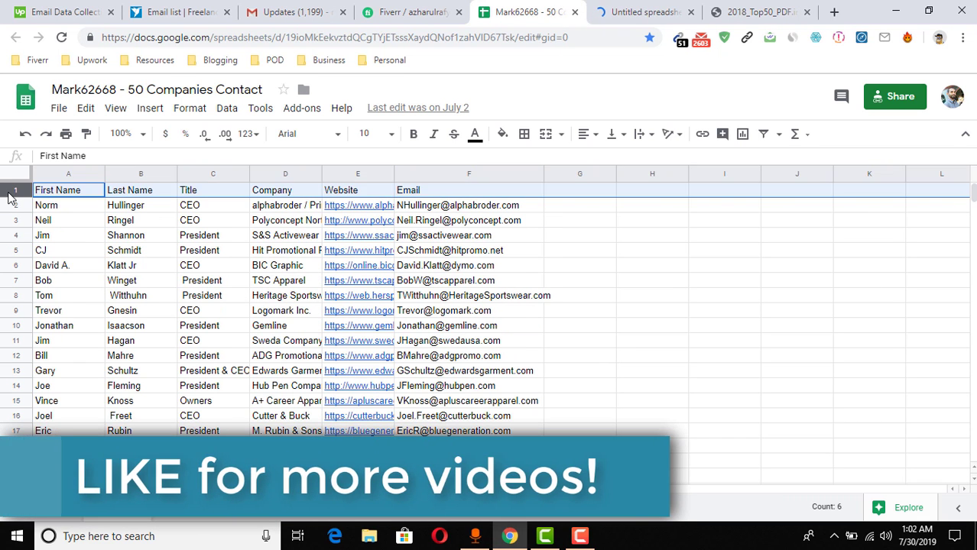
left_click(673, 7)
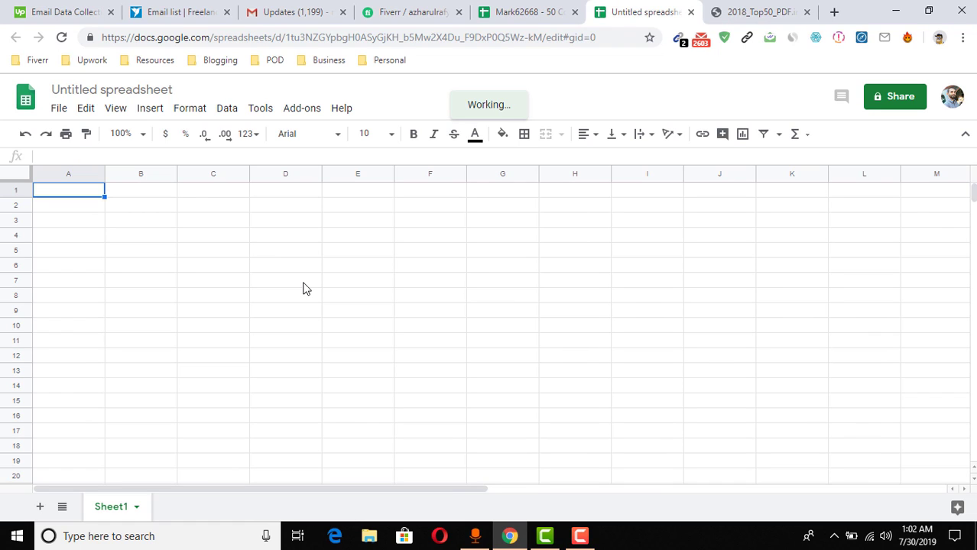
key("ctrl+v")
left_click(535, 13)
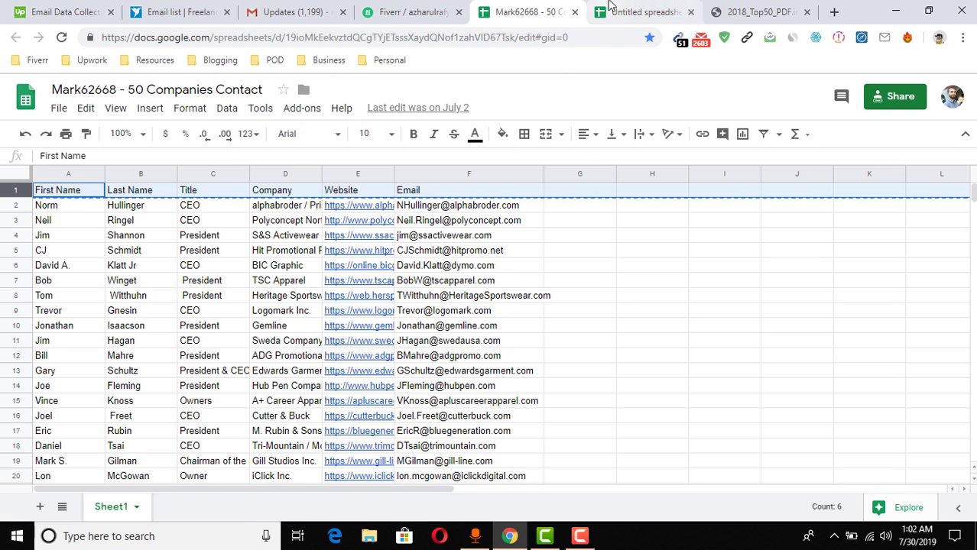
left_click(609, 6)
Title the new spreadsheet 'Live project idea for my YouTube Channel'
left_click(115, 90)
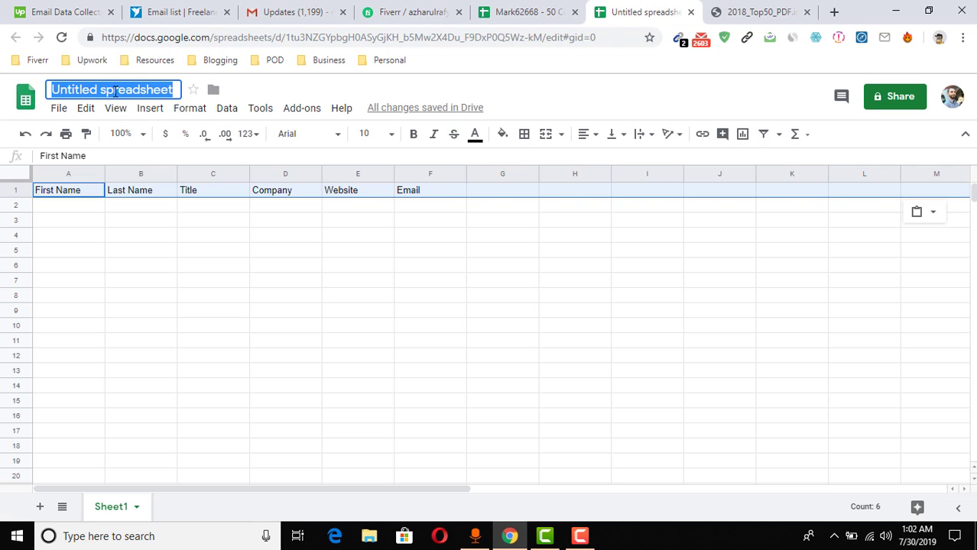
type("Live proje")
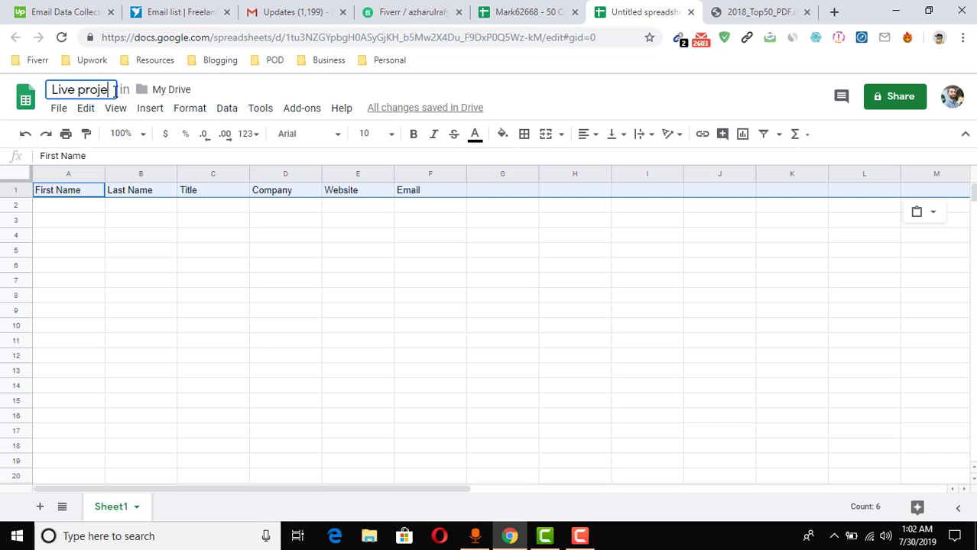
type("ct idea for ")
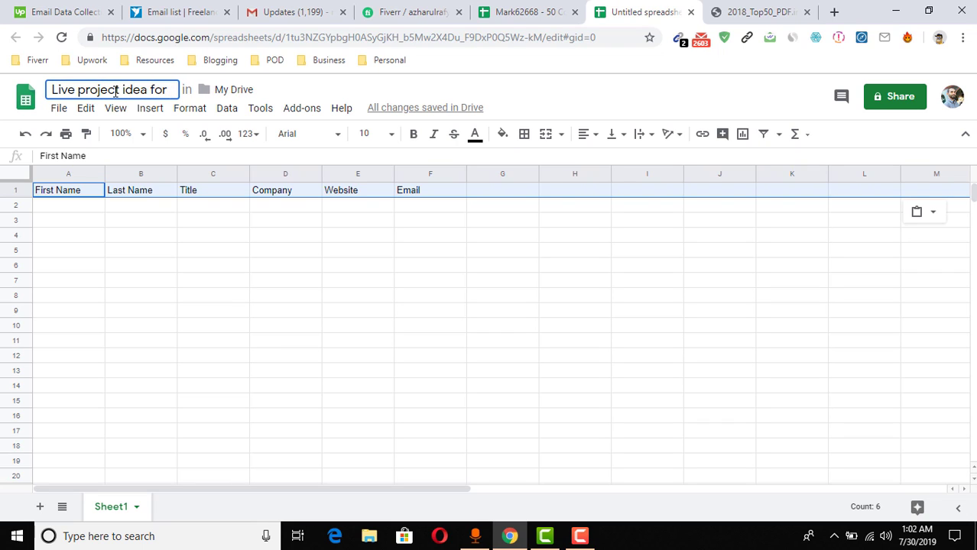
type("my subs")
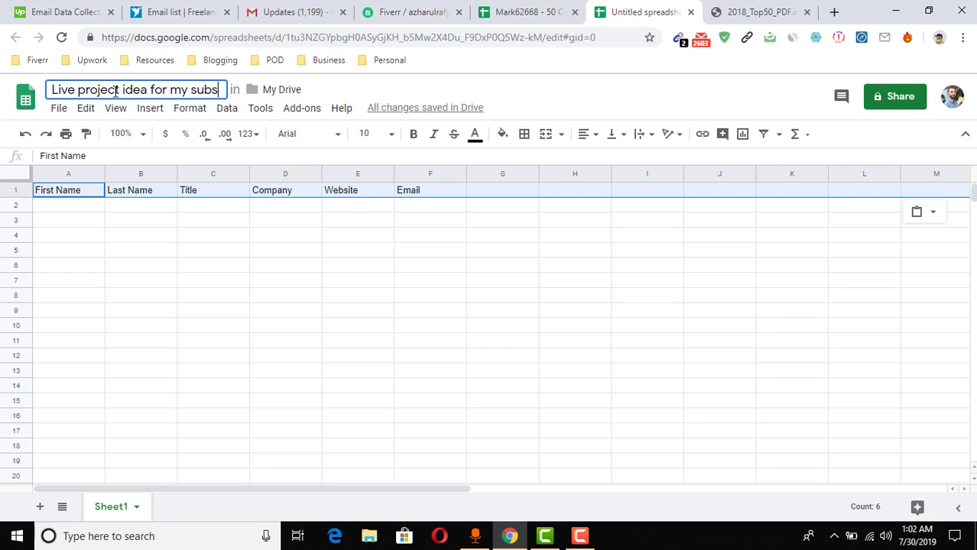
type("cribers")
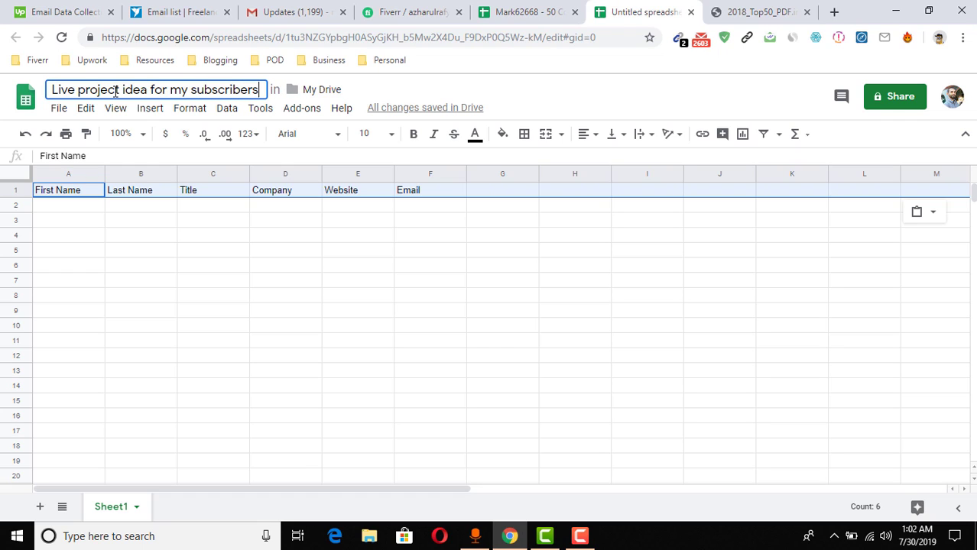
double_click(204, 89)
type("Y")
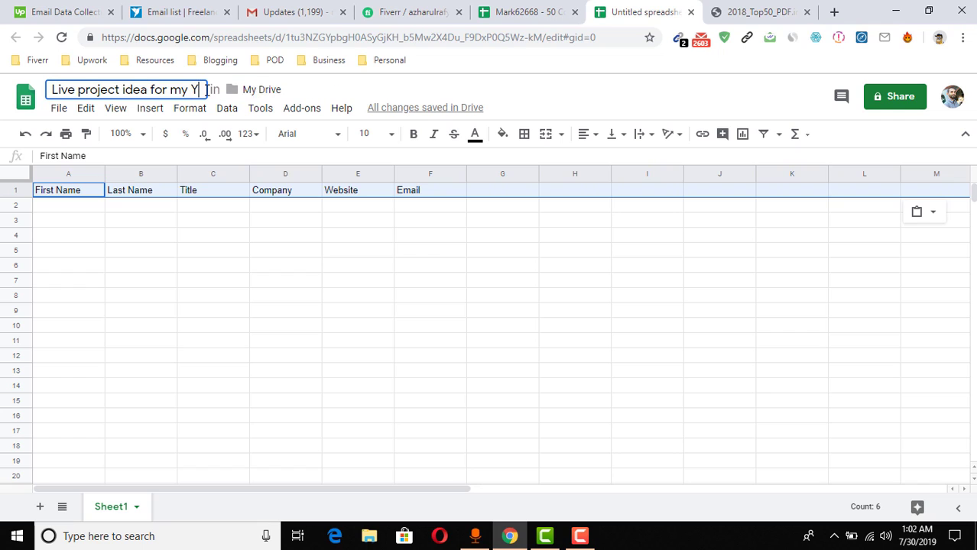
type("ouTube")
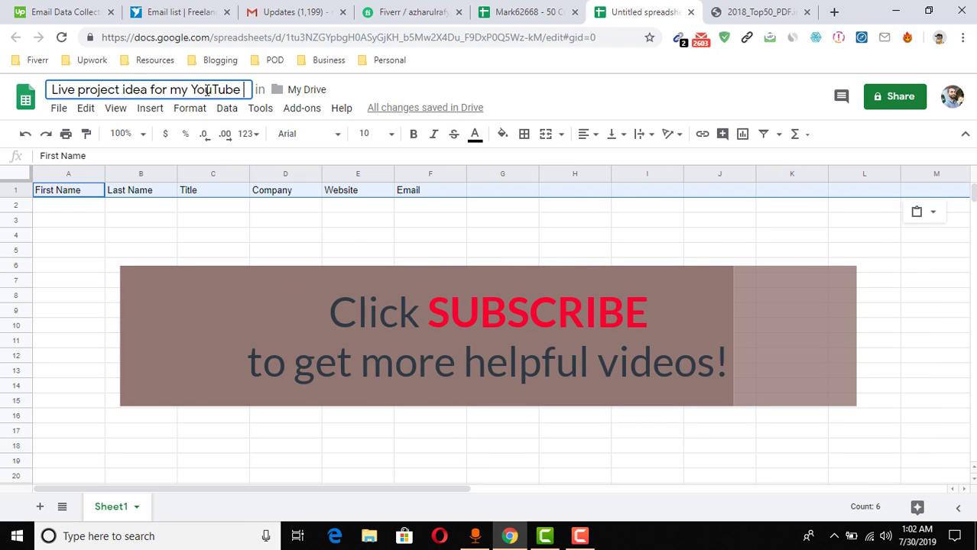
type("Channel")
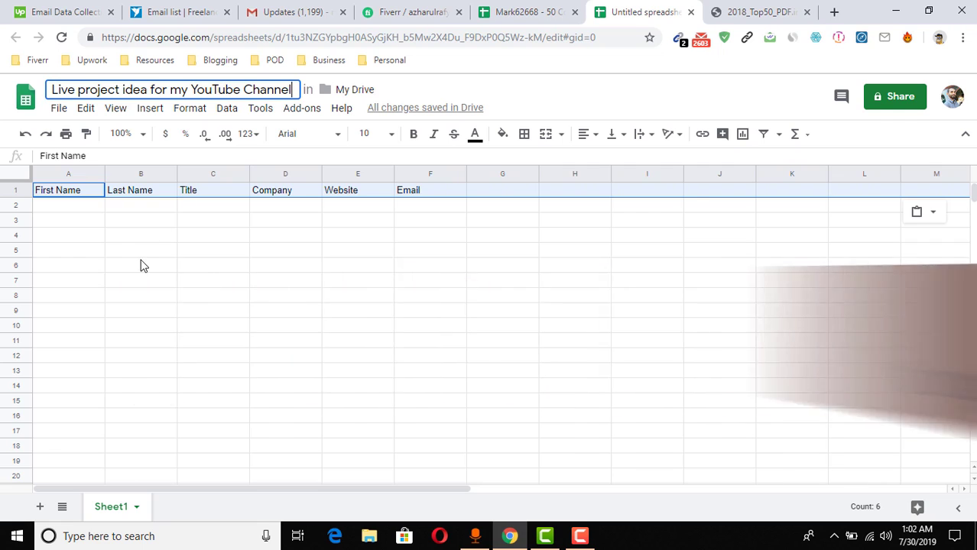
left_click(141, 263)
left_click(72, 209)
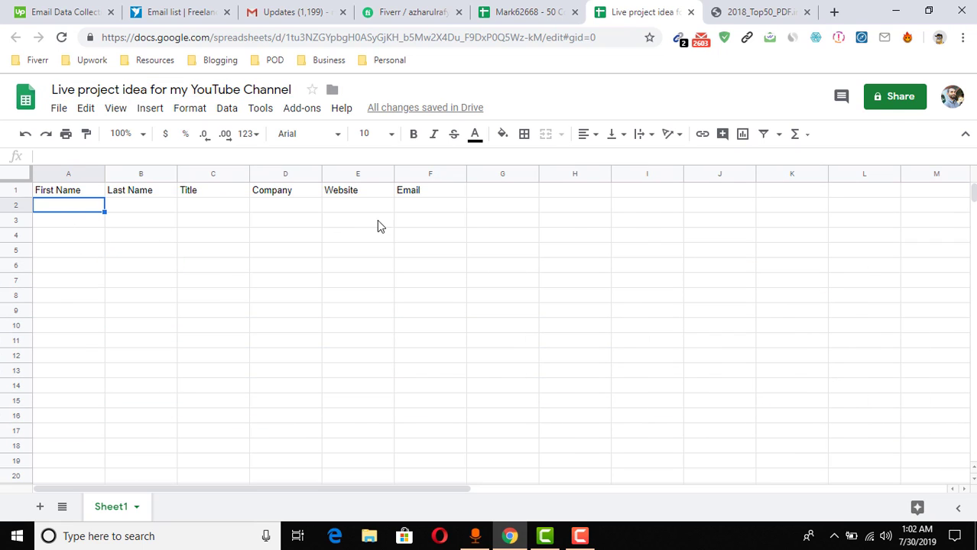
left_click(391, 11)
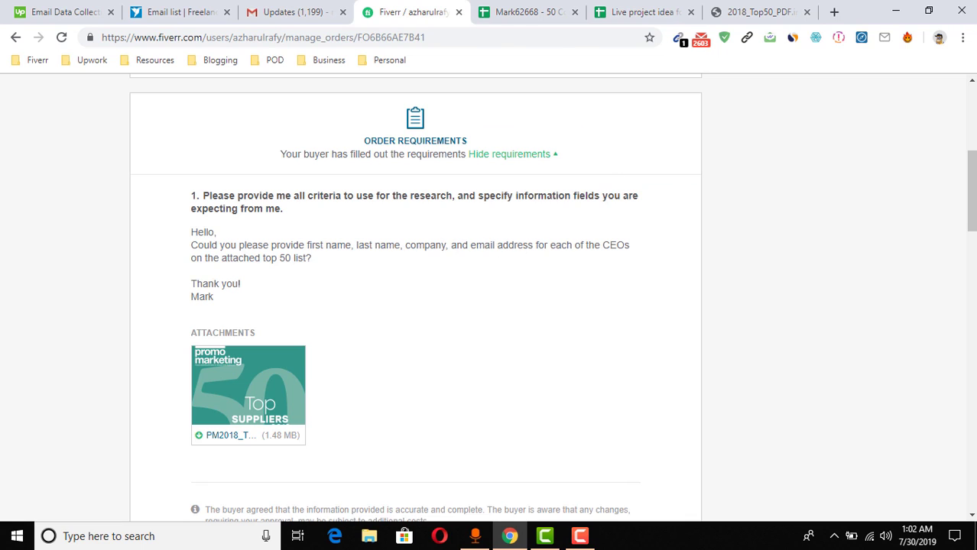
left_click(642, 12)
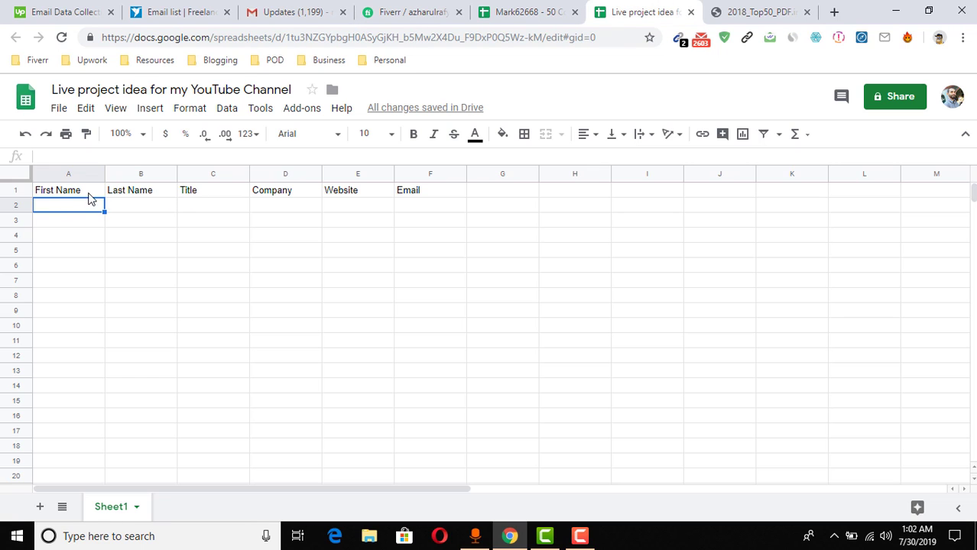
left_click(224, 197)
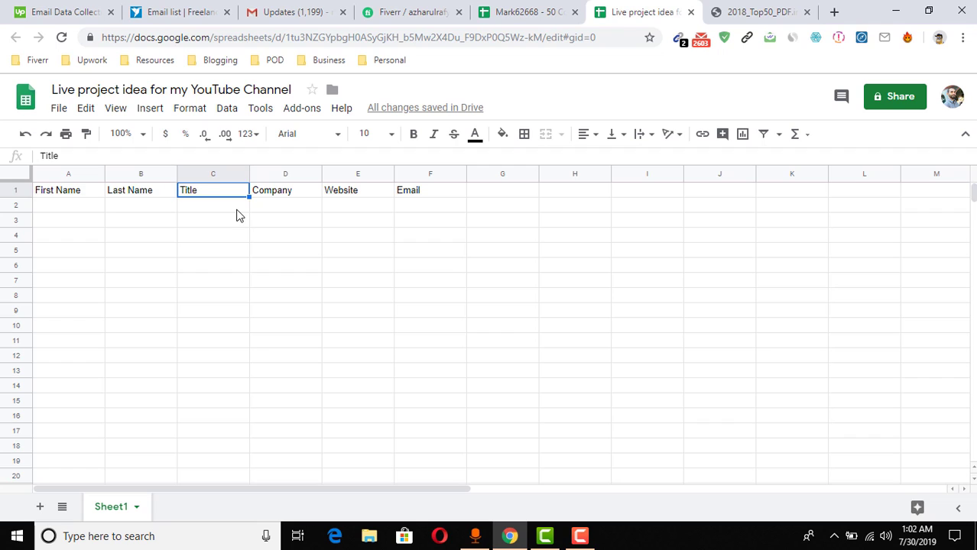
left_click(237, 210)
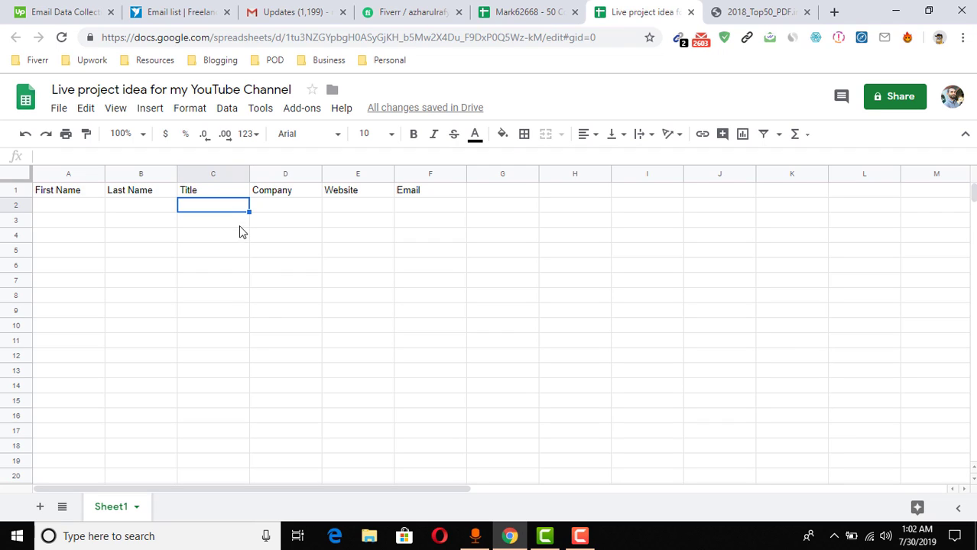
left_click(289, 210)
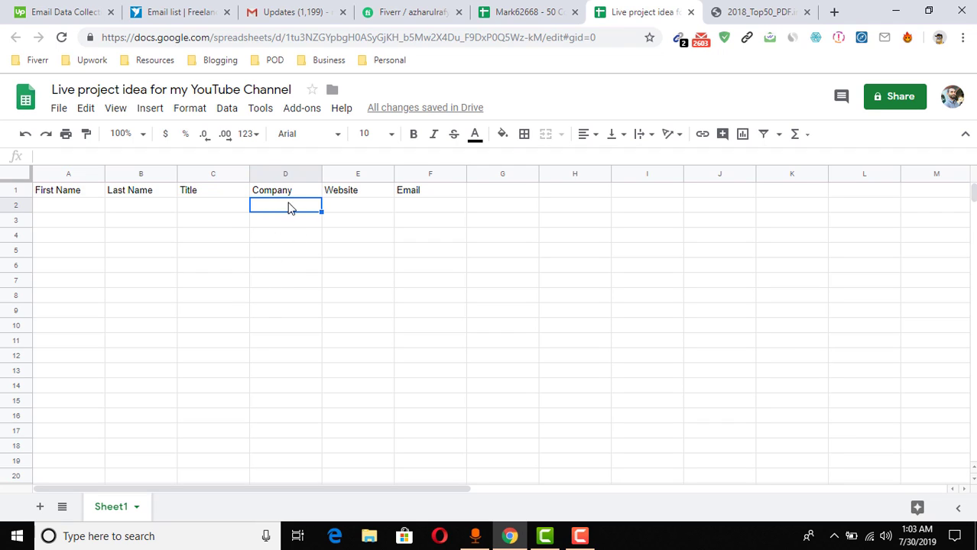
left_click(288, 194)
left_click(349, 211)
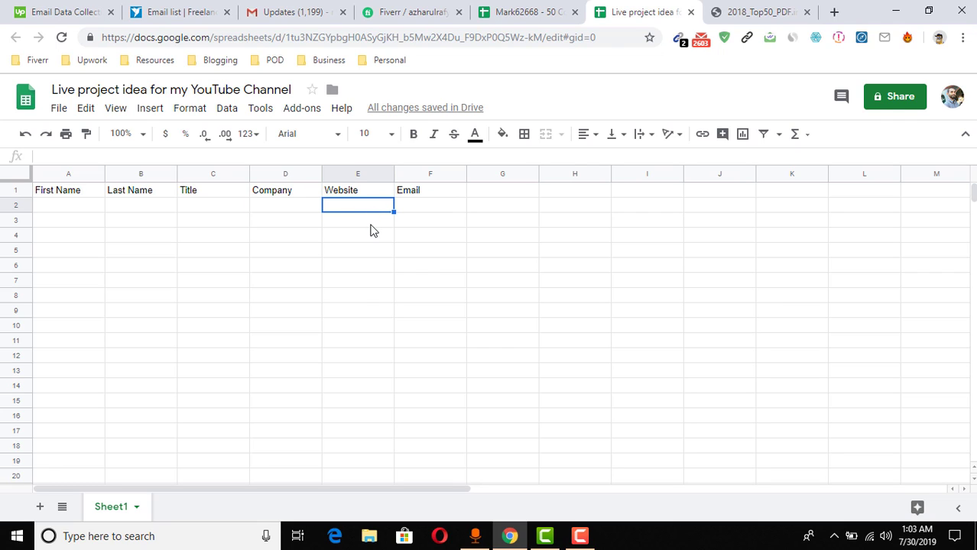
left_click(444, 211)
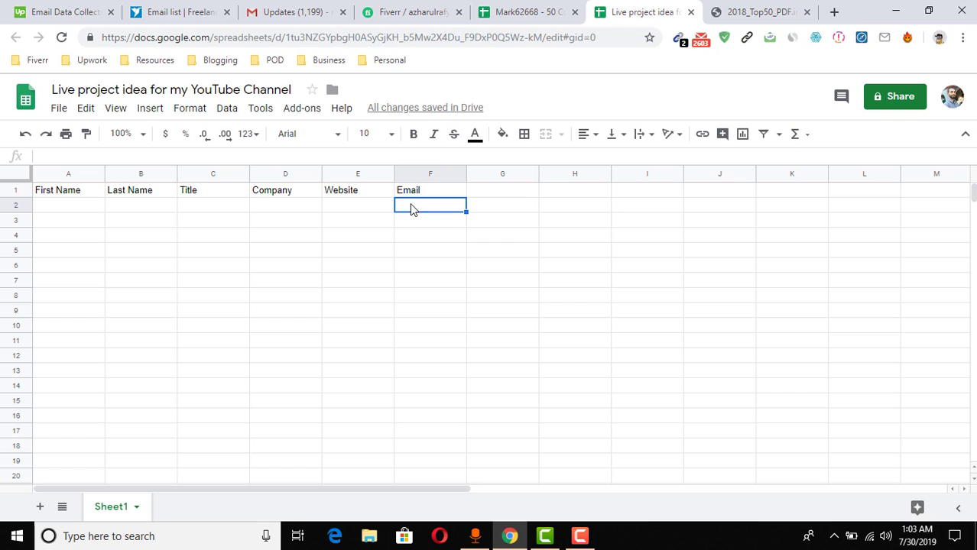
left_click(342, 210)
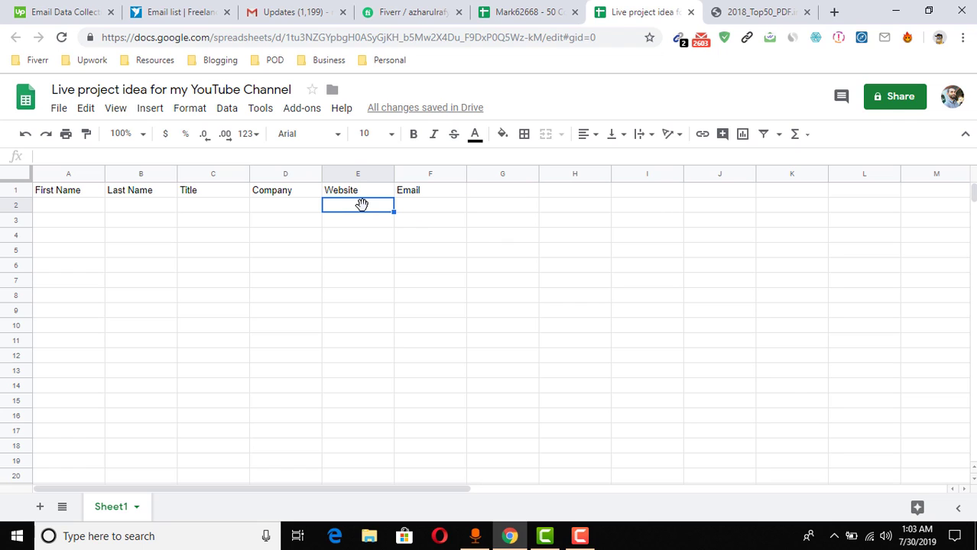
Bold the header row and paste 'alphabroder / Prime Line' from the suppliers PDF into D2
left_click(15, 190)
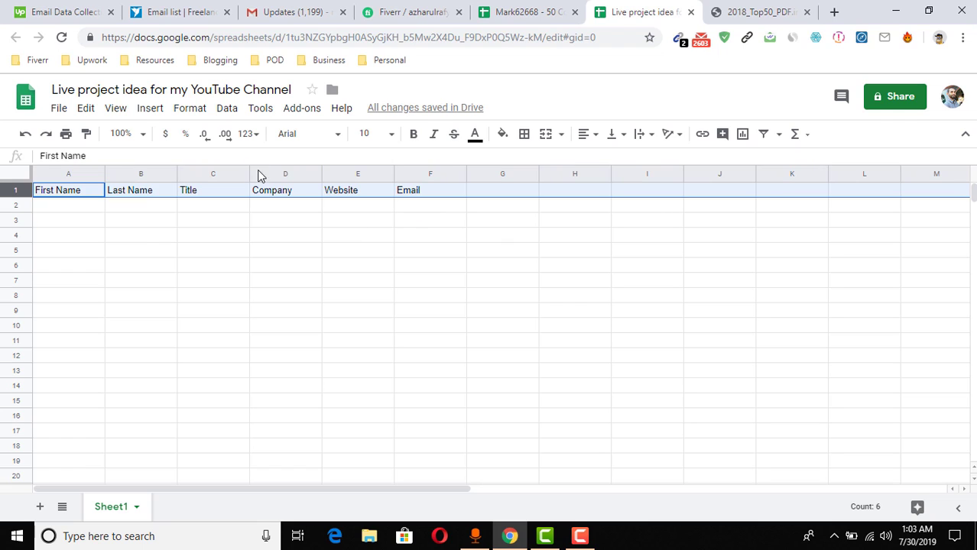
left_click(413, 134)
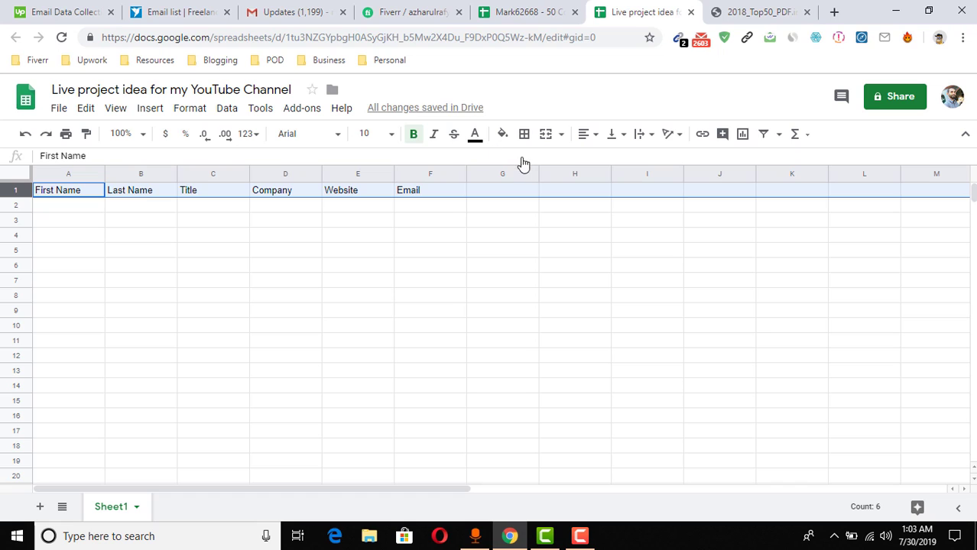
left_click(539, 9)
left_click(759, 10)
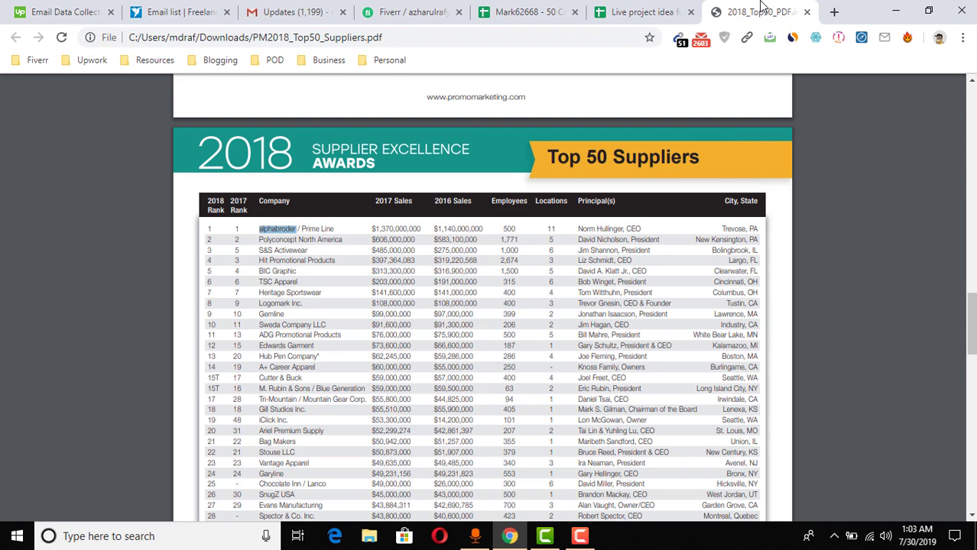
double_click(268, 229)
left_click_drag(334, 227, 260, 227)
key("ctrl+c")
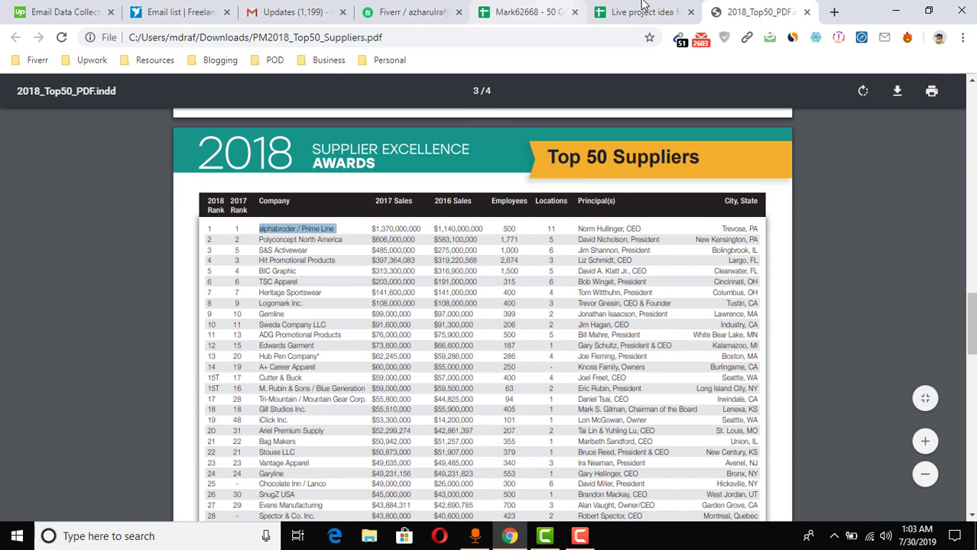
left_click(643, 10)
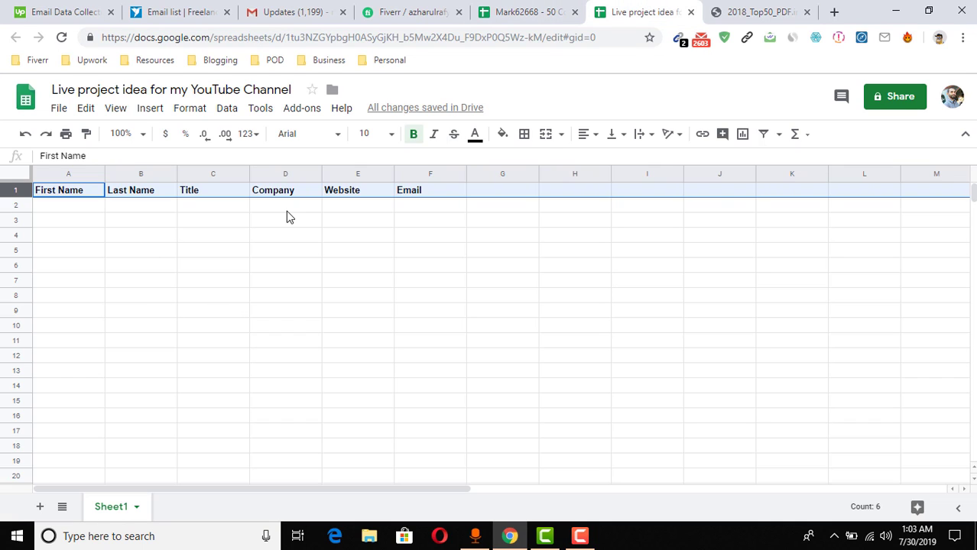
left_click(286, 209)
key("ctrl+v")
left_click(292, 266)
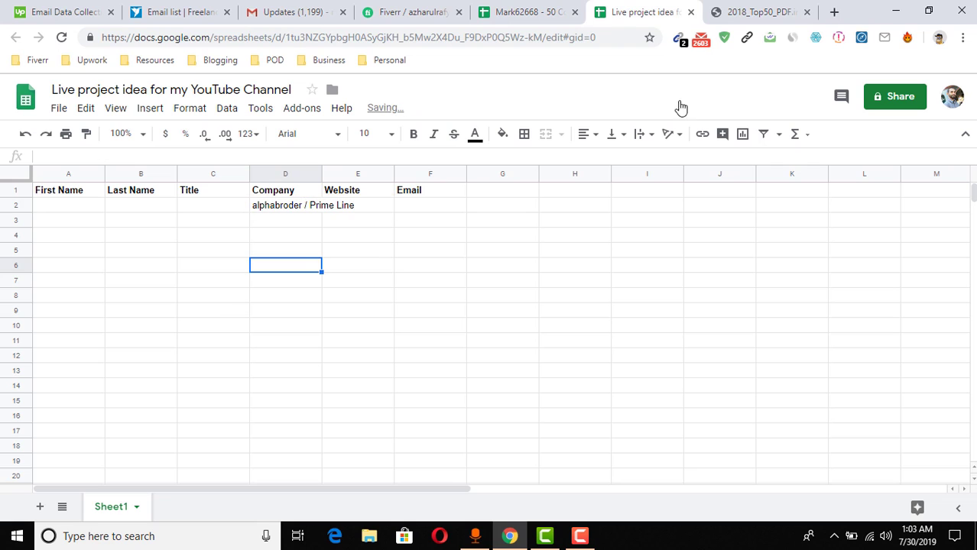
Run a Google search for 'alphabroder / Prime Line' in a new tab
left_click(833, 12)
key("ctrl+v")
key("Return")
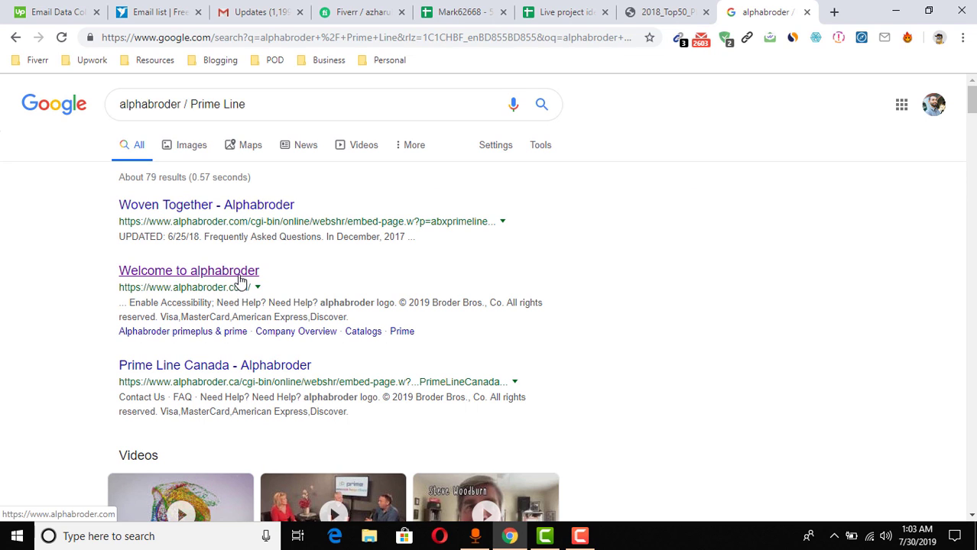
Open the alphabroder result and put its domain alphabroder.com into E2 under Website
middle_click(206, 278)
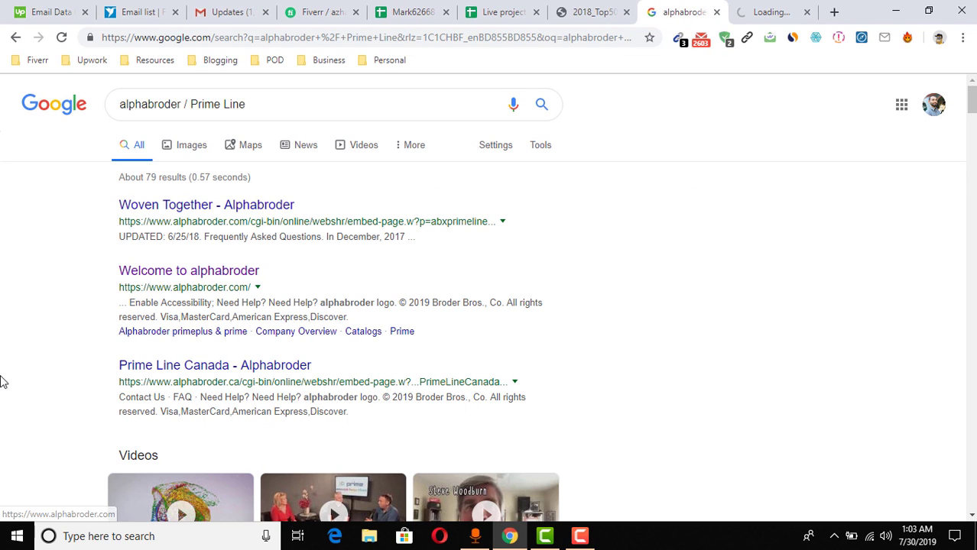
left_click(764, 12)
double_click(189, 41)
key("ctrl+c")
key("BackSpace")
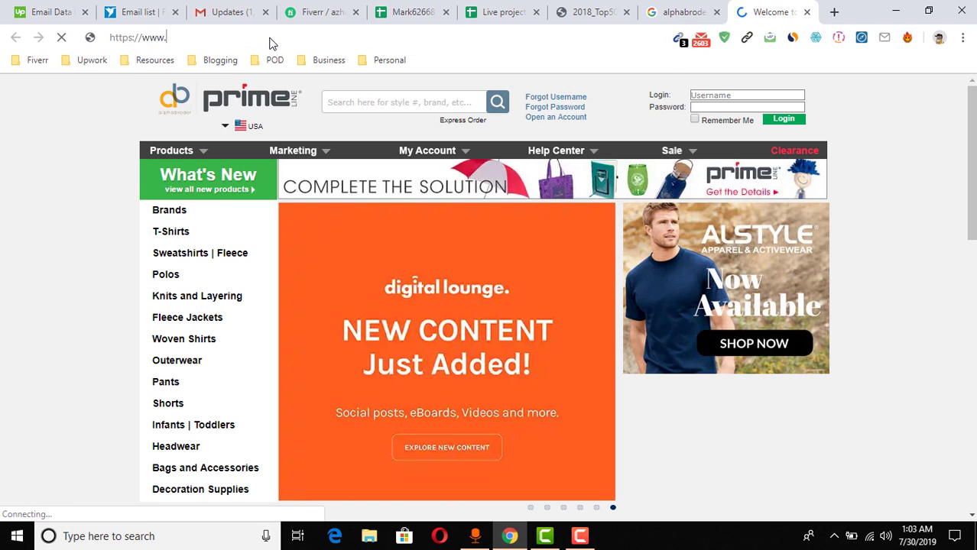
left_click(500, 12)
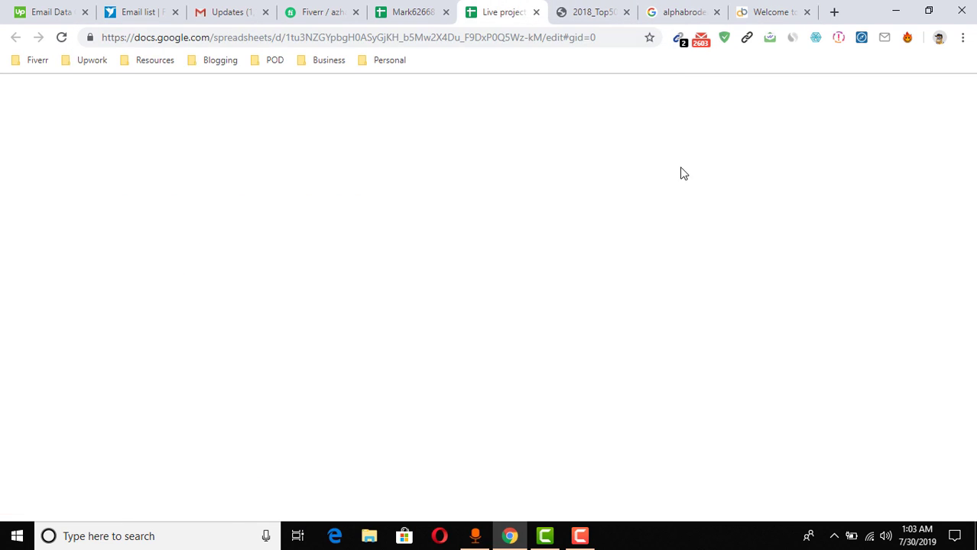
left_click(355, 209)
key("ctrl+v")
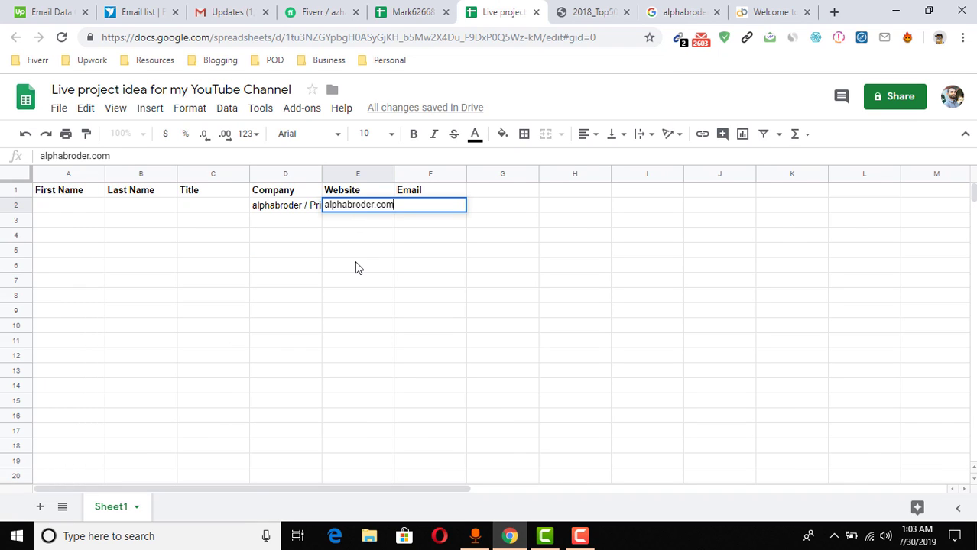
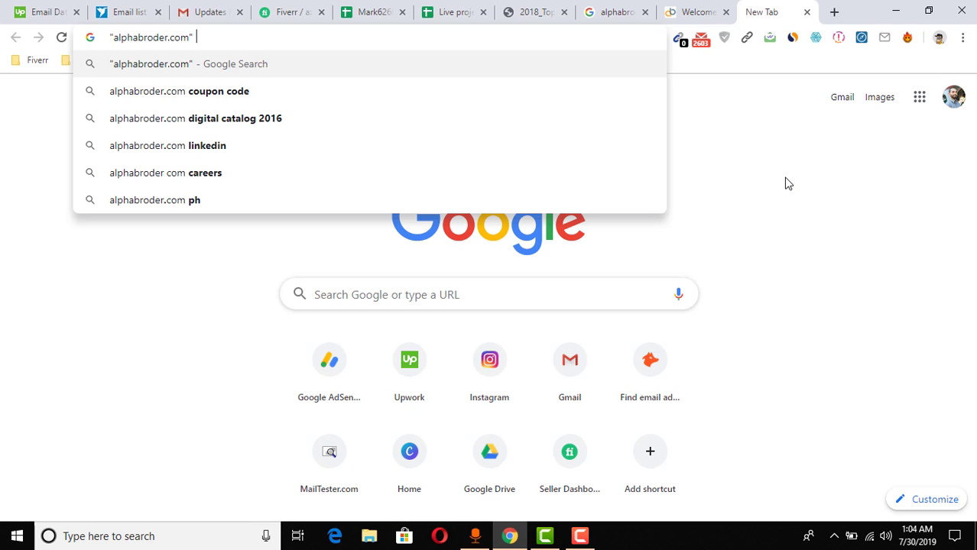
Search for alphabroder CEO and open the LinkedIn company result in a background tab
type("CEO")
key("Return")
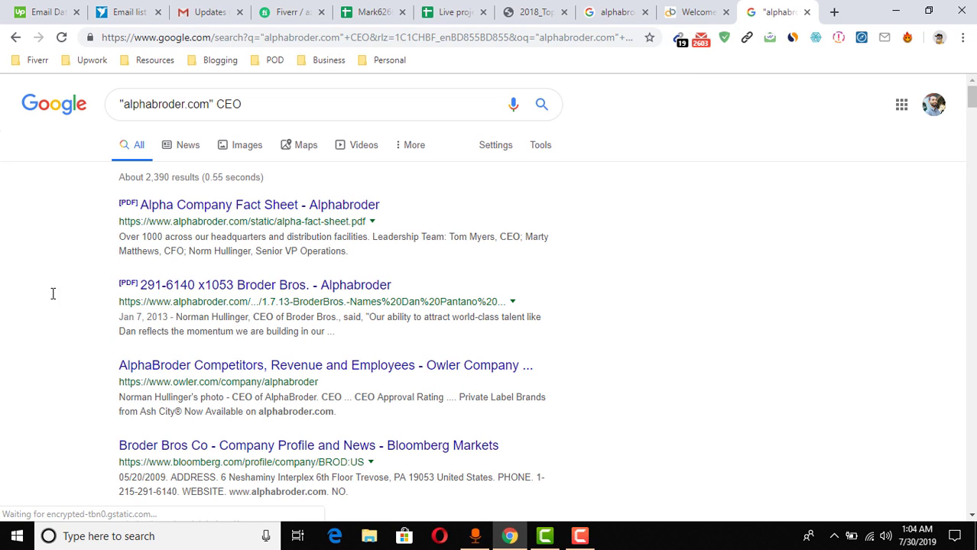
double_click(508, 237)
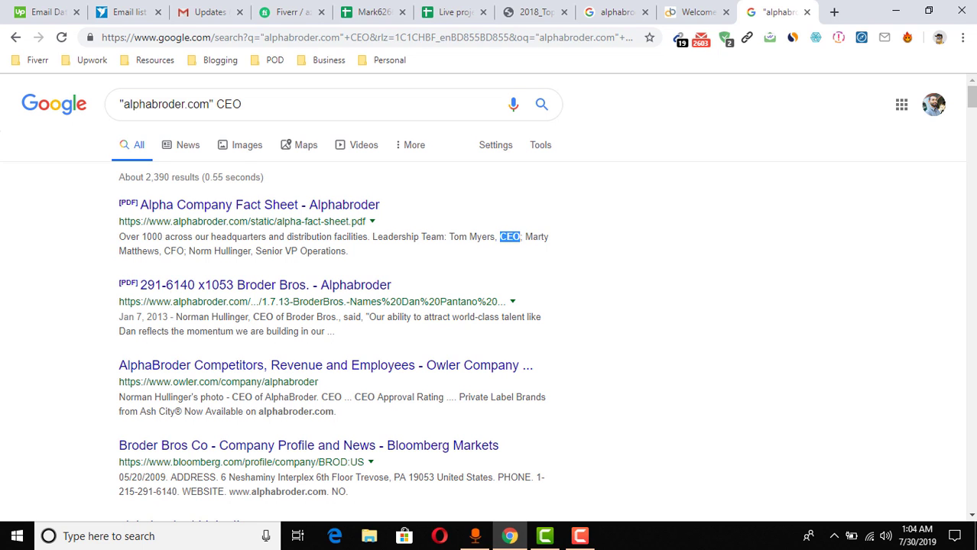
scroll(3, 362, "down", 1)
scroll(3, 361, "down", 2)
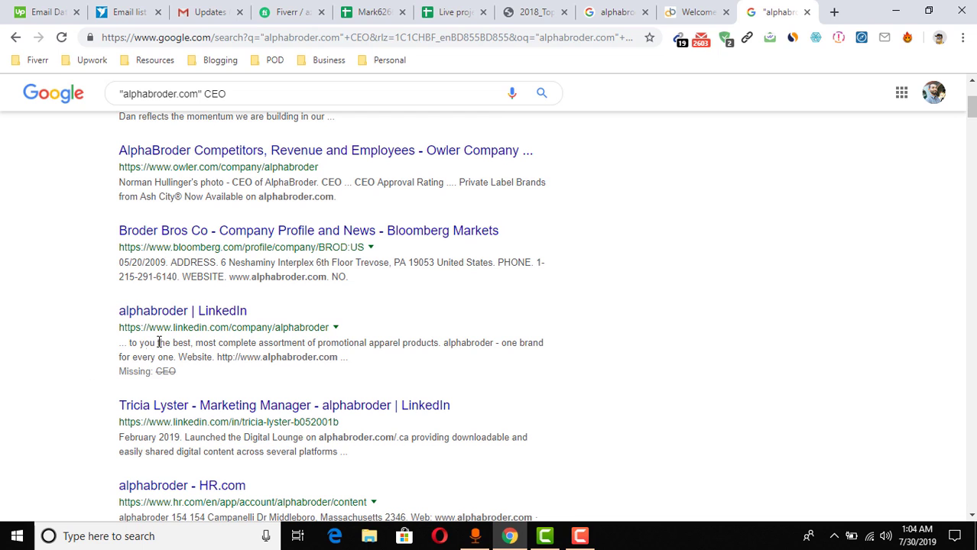
middle_click(213, 315)
Open the Alpha Company Fact Sheet PDF and locate the first leadership-team name
scroll(491, 327, "up", 3)
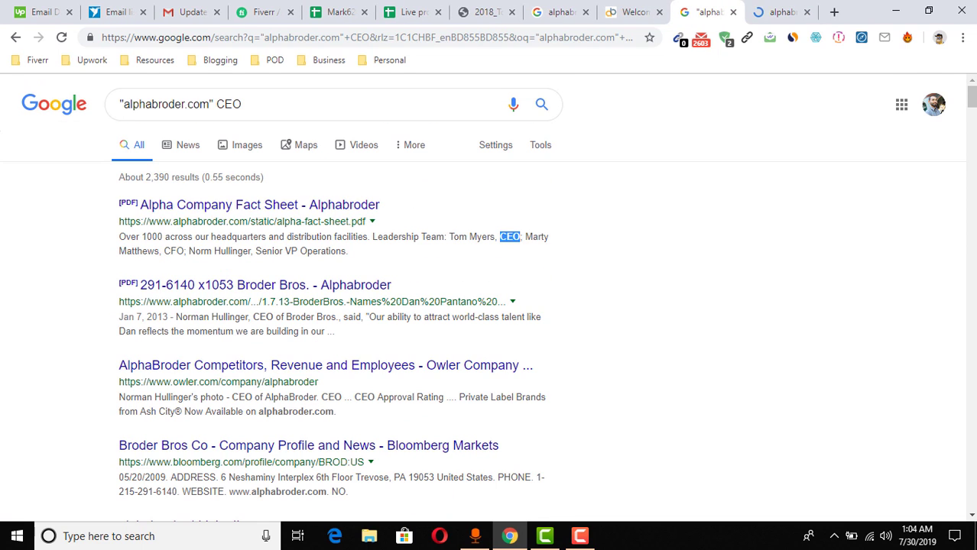
left_click(361, 214)
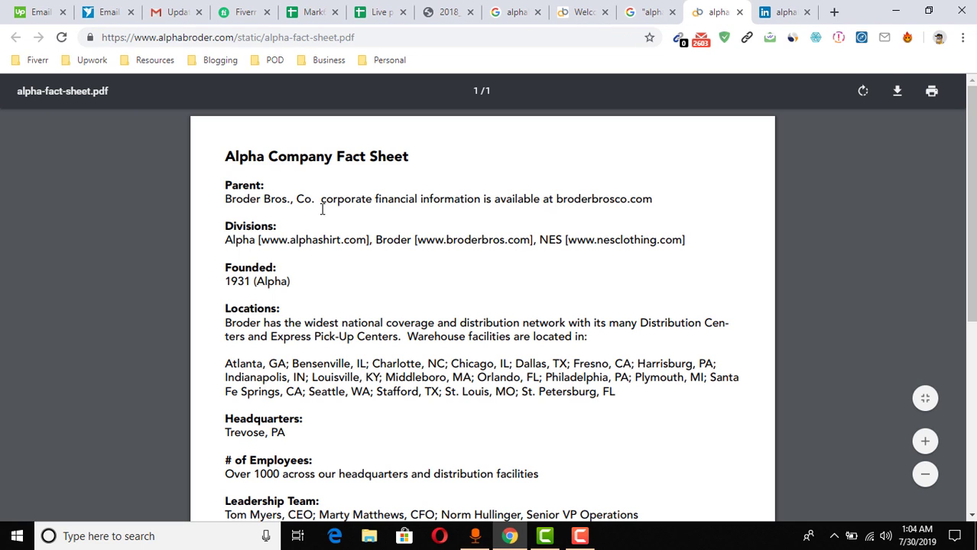
scroll(280, 344, "down", 5)
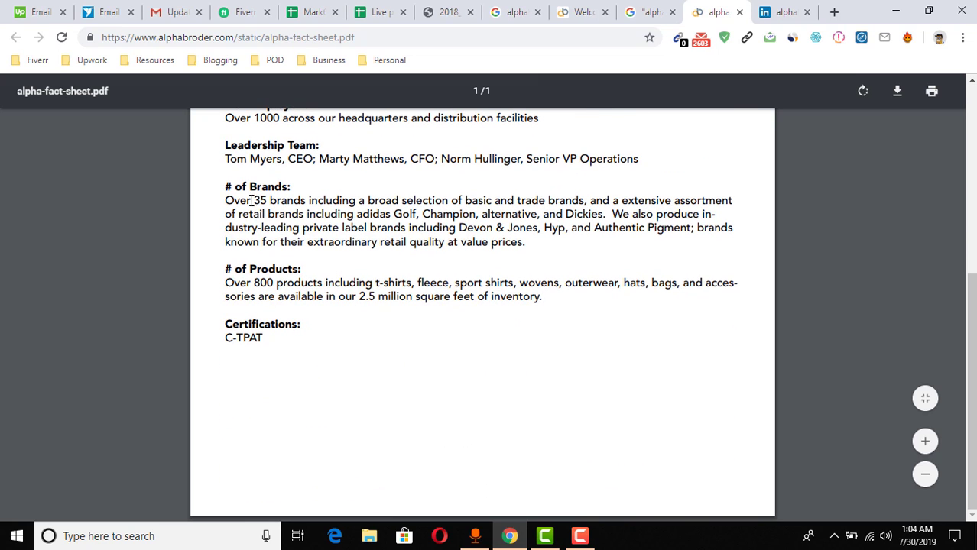
scroll(274, 222, "up", 1)
double_click(232, 231)
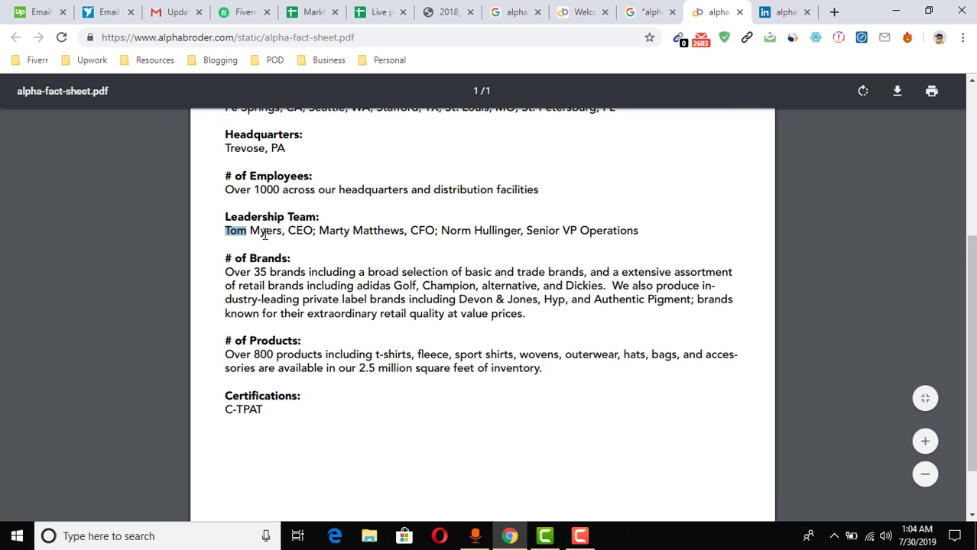
Compare that name with cells A2 and B2 of the 50 Companies Contact sheet, then view alphabroder's LinkedIn page
left_click(314, 9)
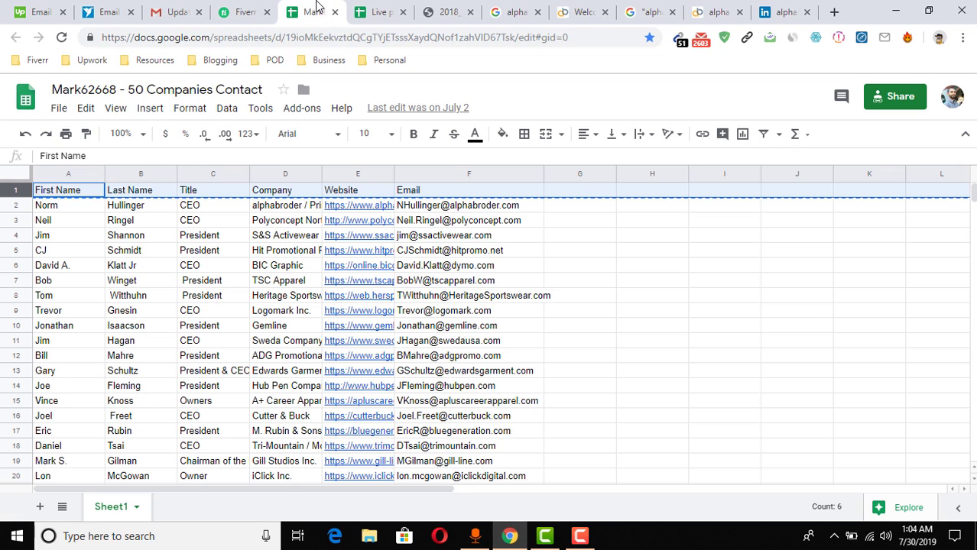
left_click(57, 211)
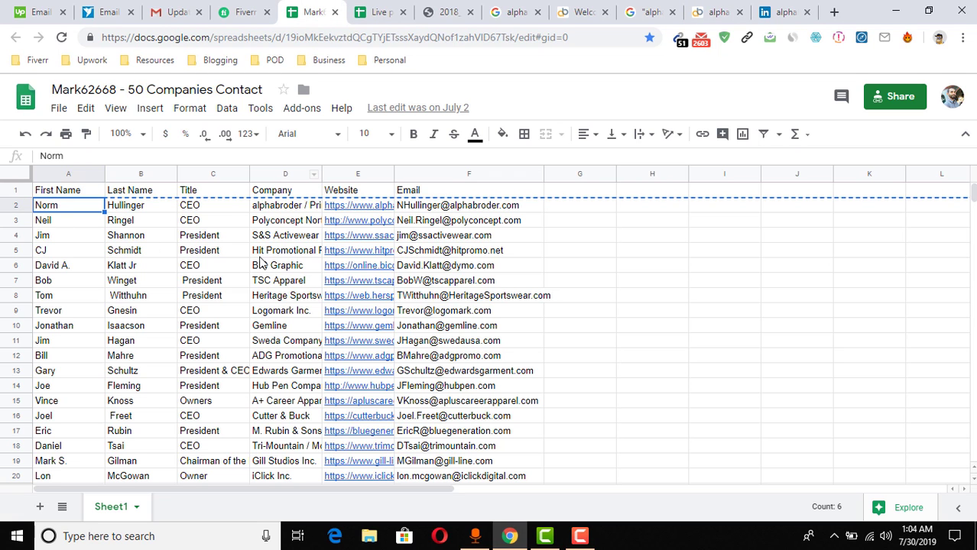
left_click(156, 210)
left_click(91, 211)
left_click(783, 12)
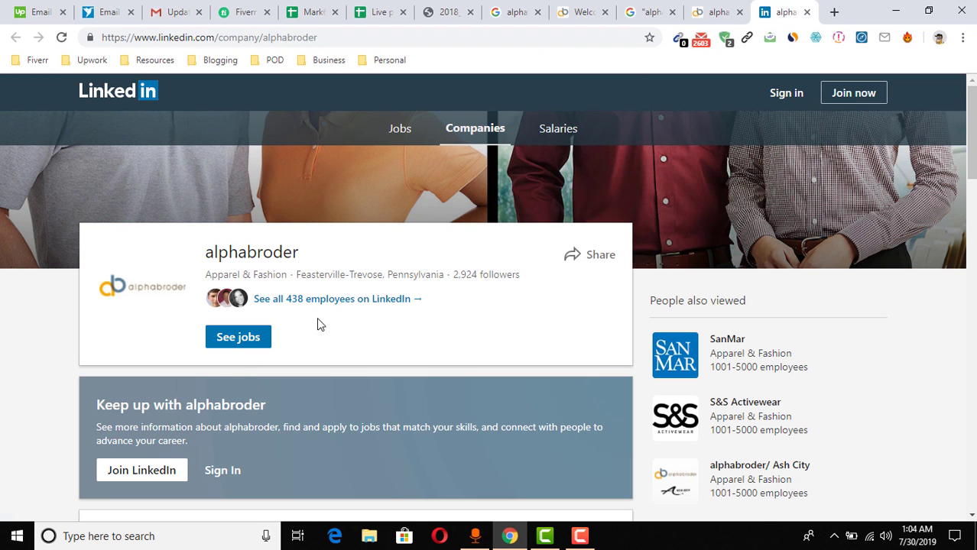
Sign in to LinkedIn, then go back via the fact sheet PDF to the CEO search results
left_click(788, 95)
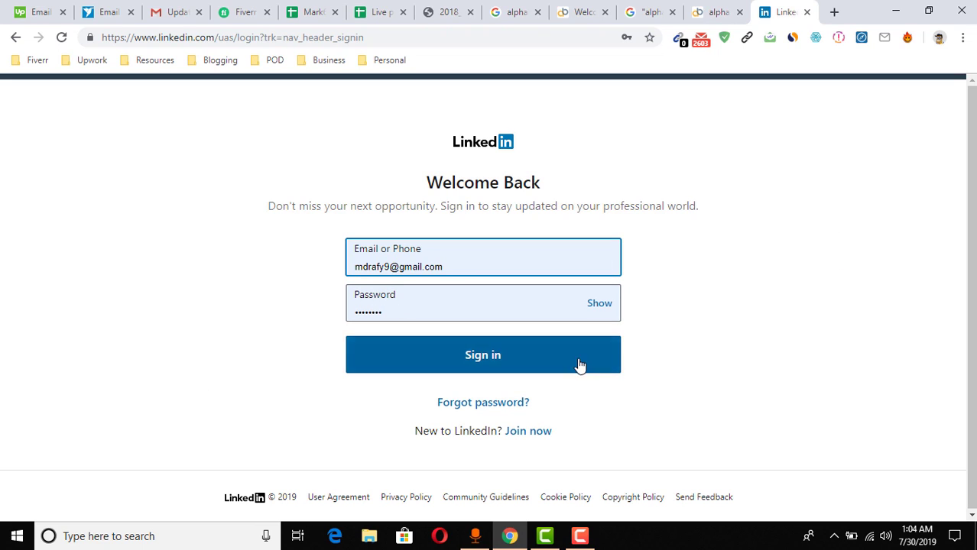
left_click(500, 362)
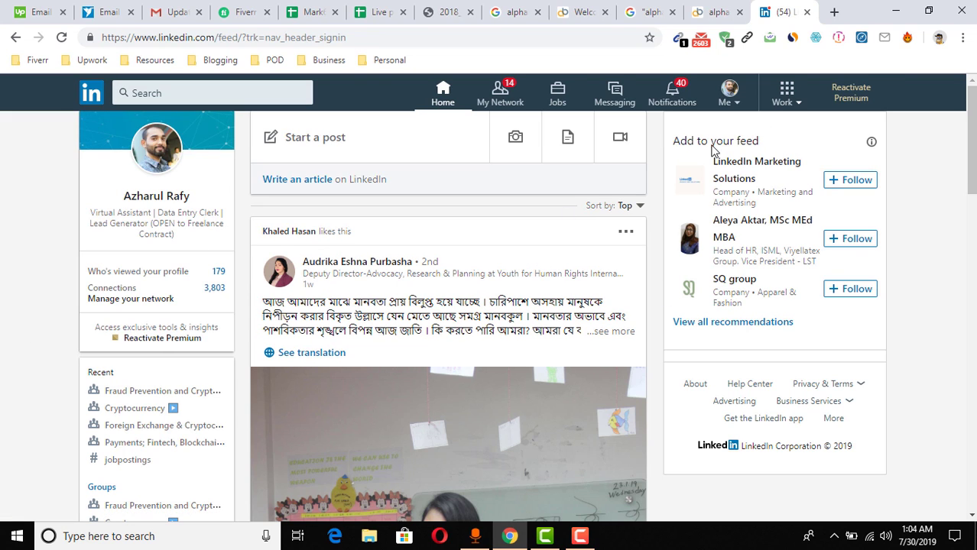
left_click(715, 10)
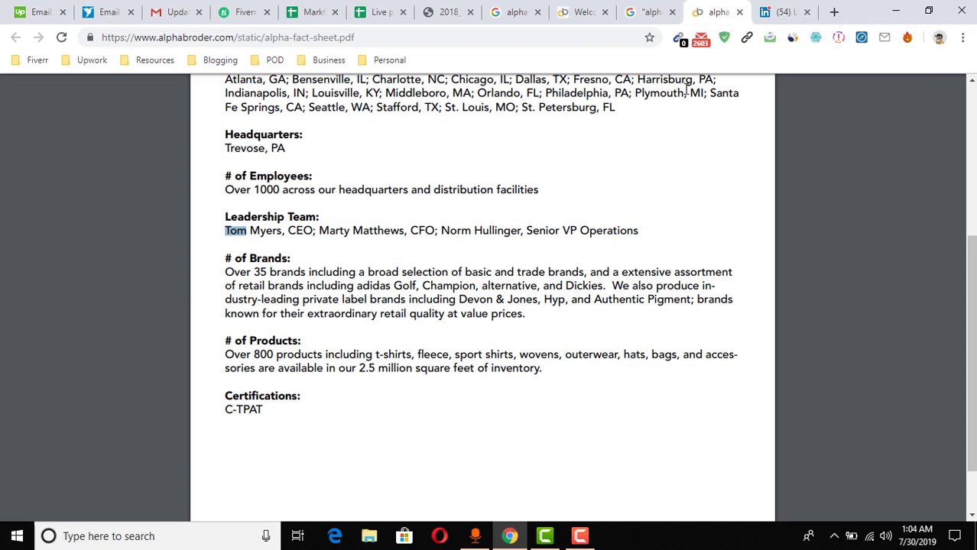
left_click(650, 11)
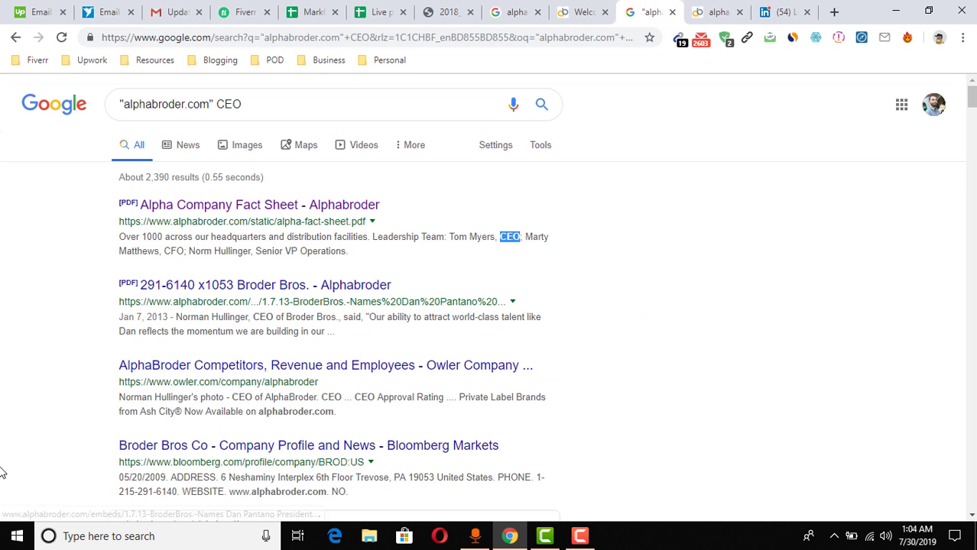
Open the LinkedIn and Bloomberg Broder Bros Co results, check Bloomberg's Chief Executive Officer, then return to LinkedIn
scroll(12, 418, "down", 2)
scroll(11, 419, "down", 2)
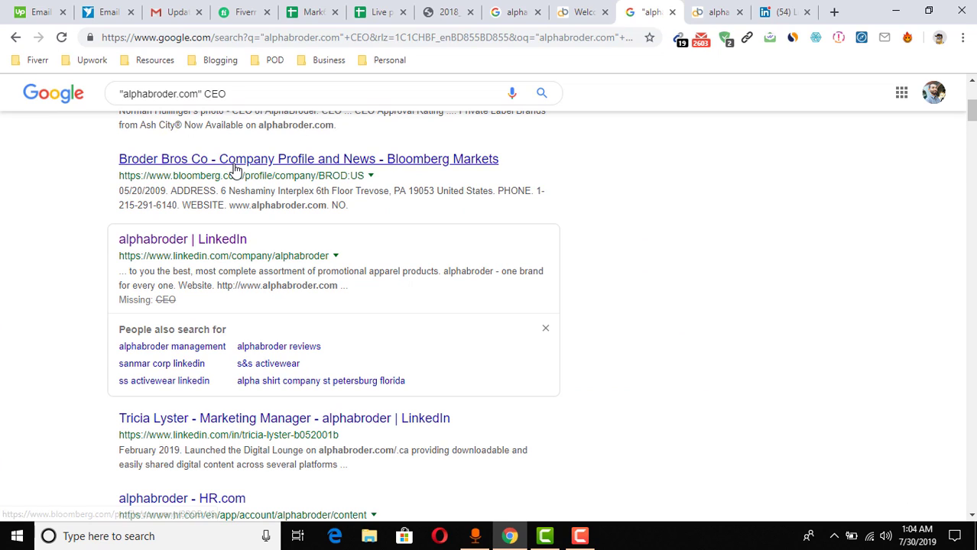
middle_click(188, 241)
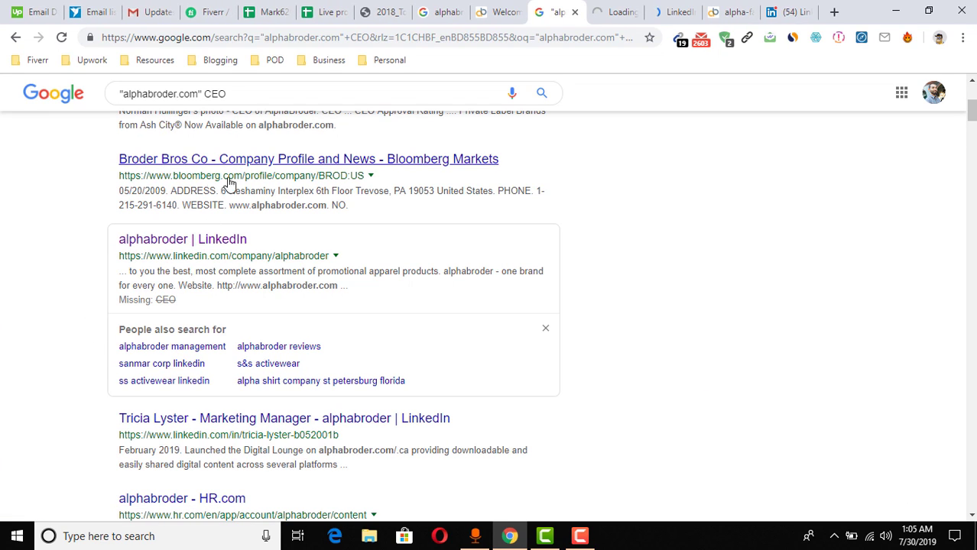
middle_click(194, 165)
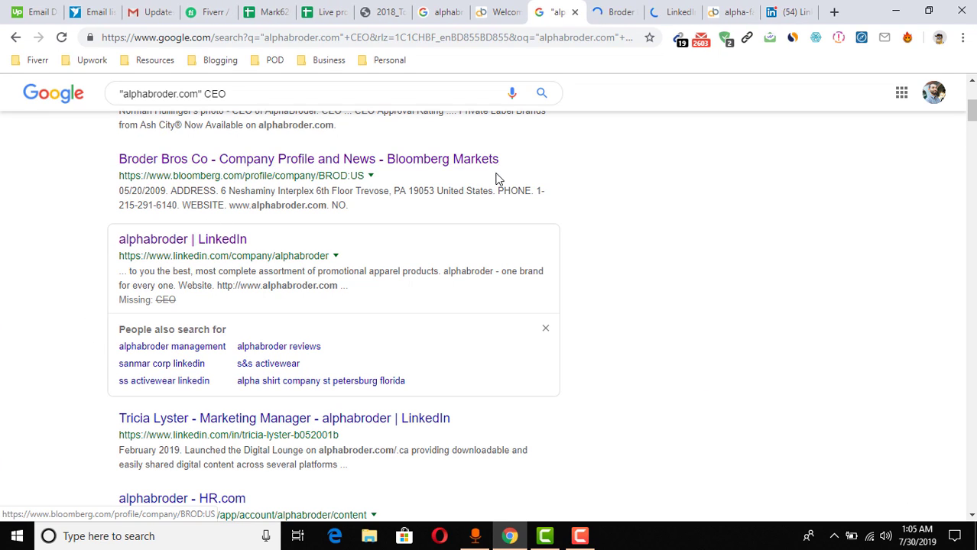
left_click(600, 12)
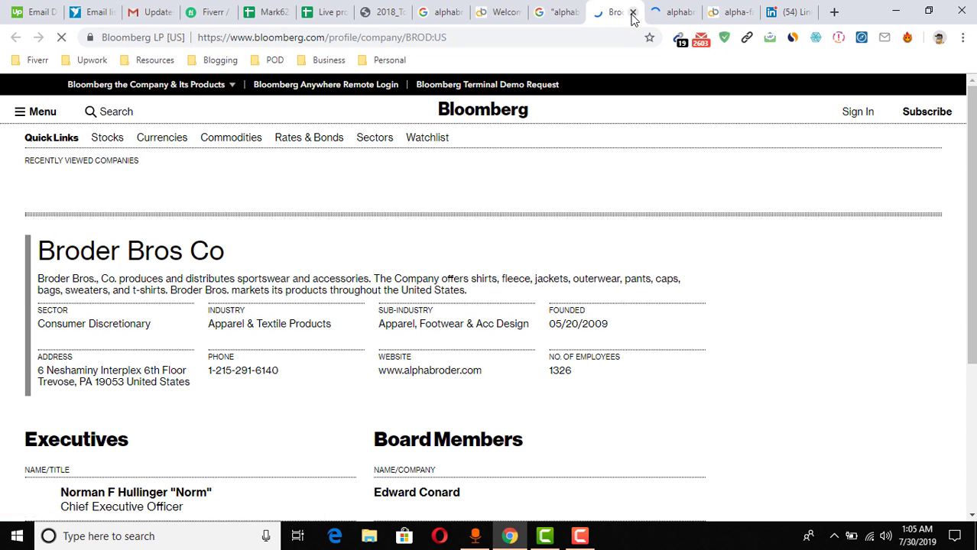
scroll(3, 370, "down", 3)
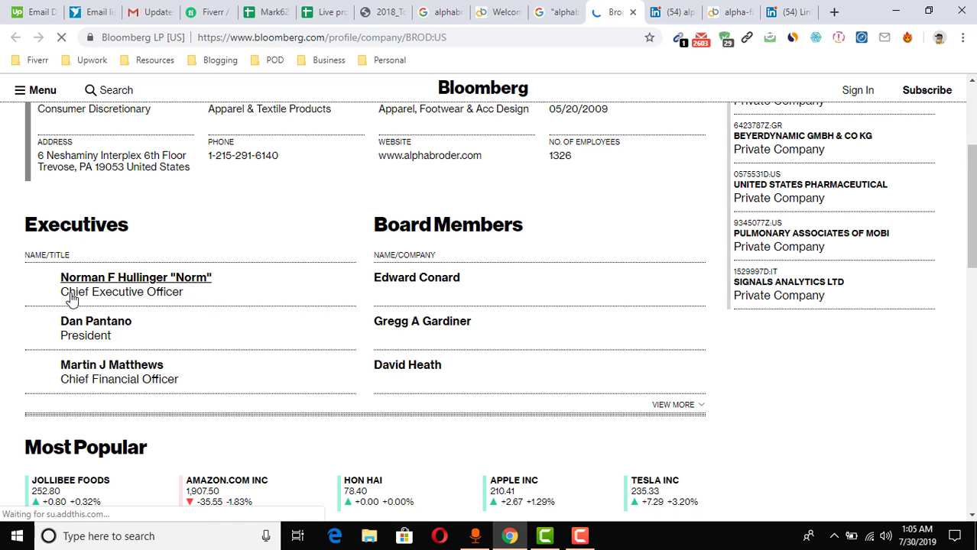
scroll(356, 283, "up", 3)
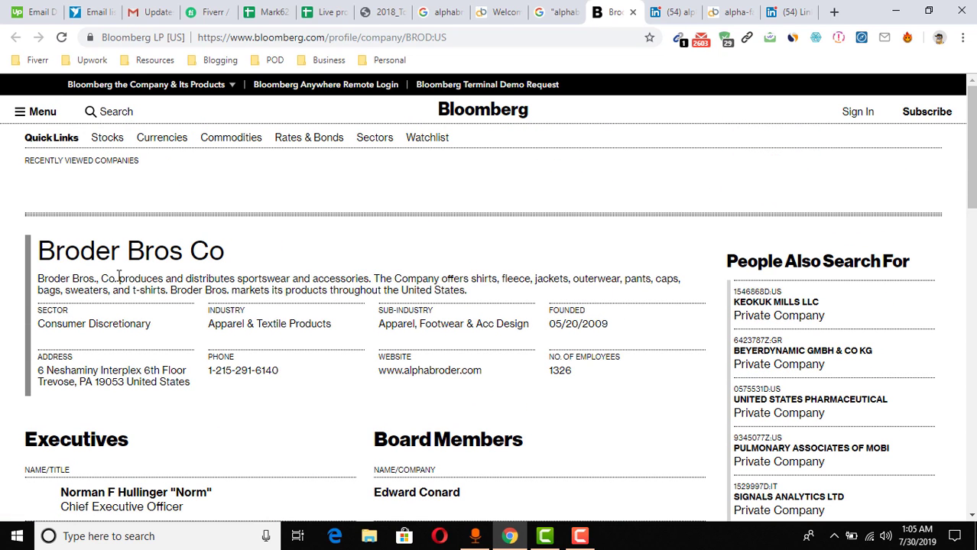
left_click(663, 9)
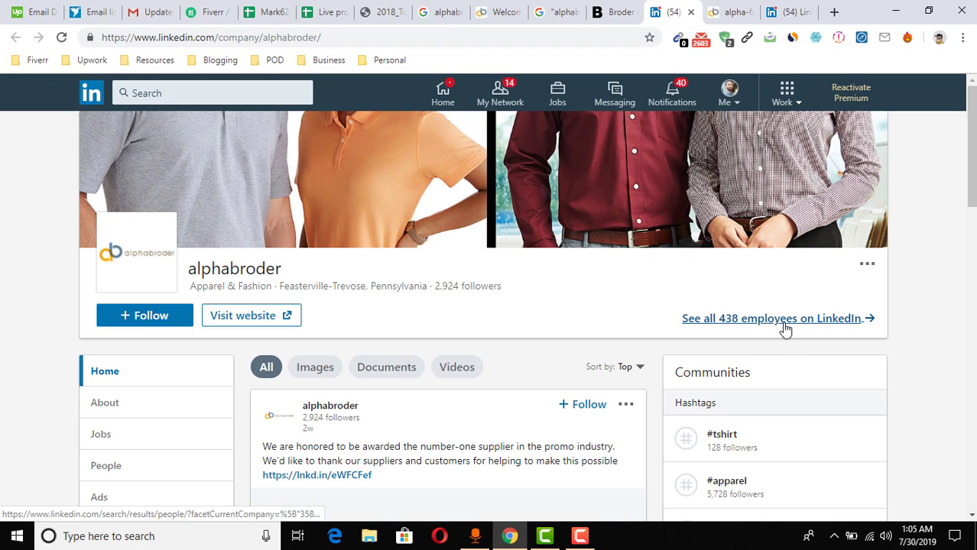
Filter alphabroder's LinkedIn employees by the job title CEO
left_click(785, 327)
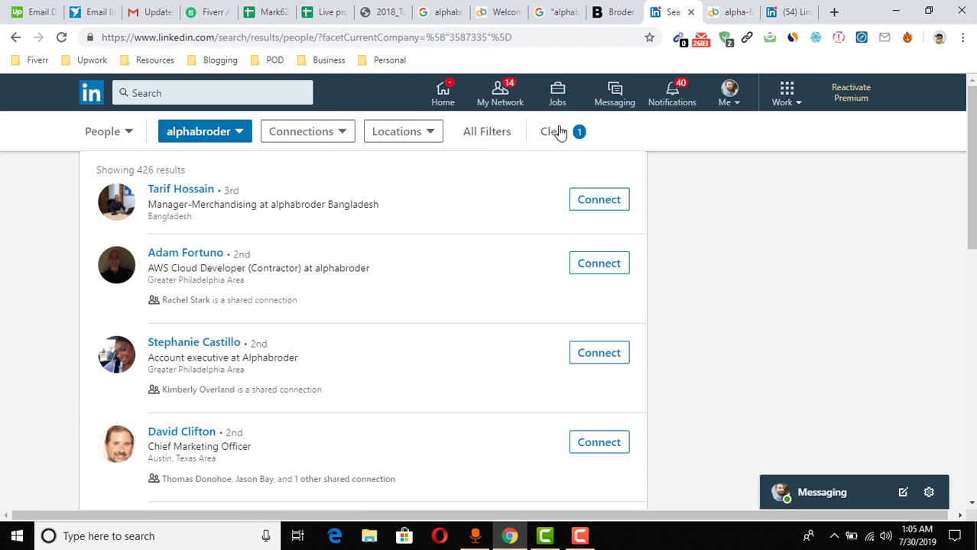
left_click(483, 135)
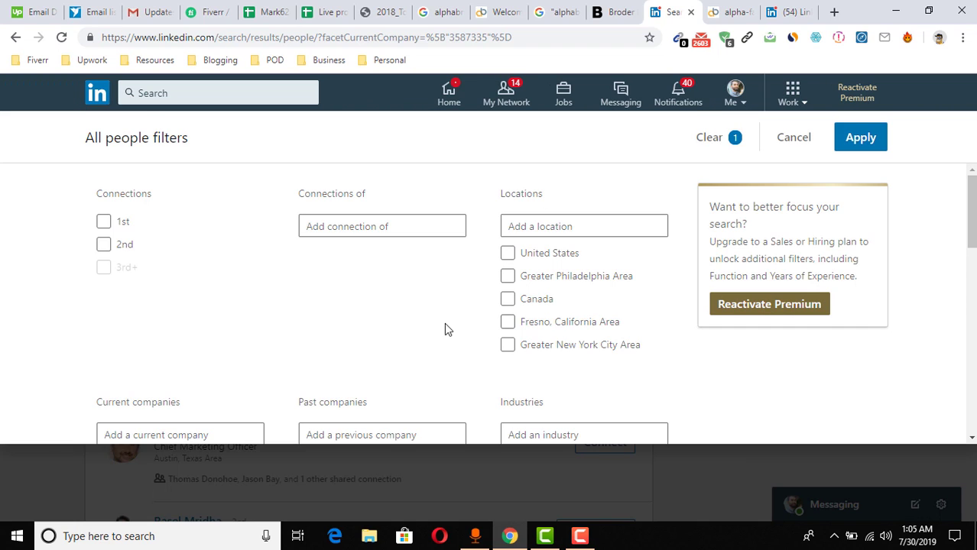
scroll(457, 333, "down", 10)
left_click(138, 340)
type("CEO")
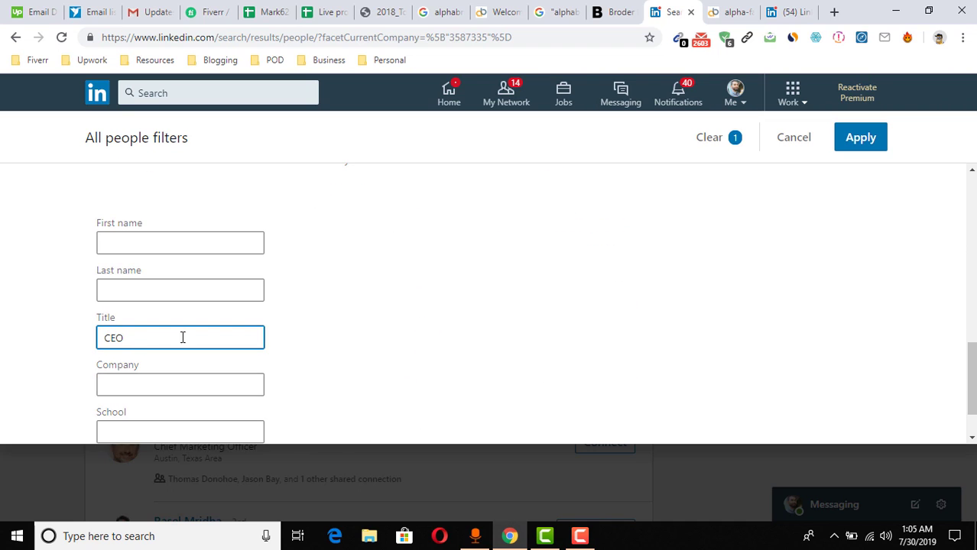
left_click(870, 140)
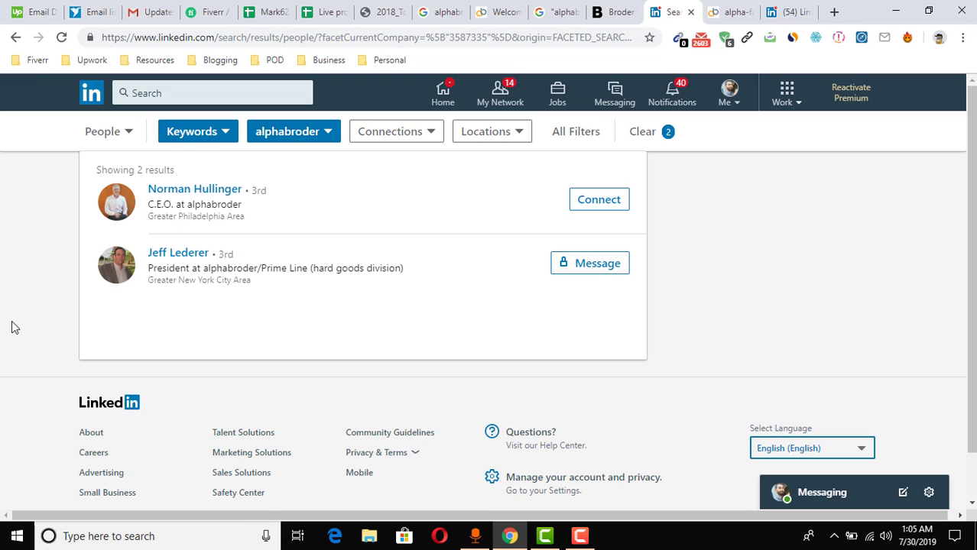
Open the CEO's profile, select his full name, and bring up the Live project idea sheet
middle_click(239, 203)
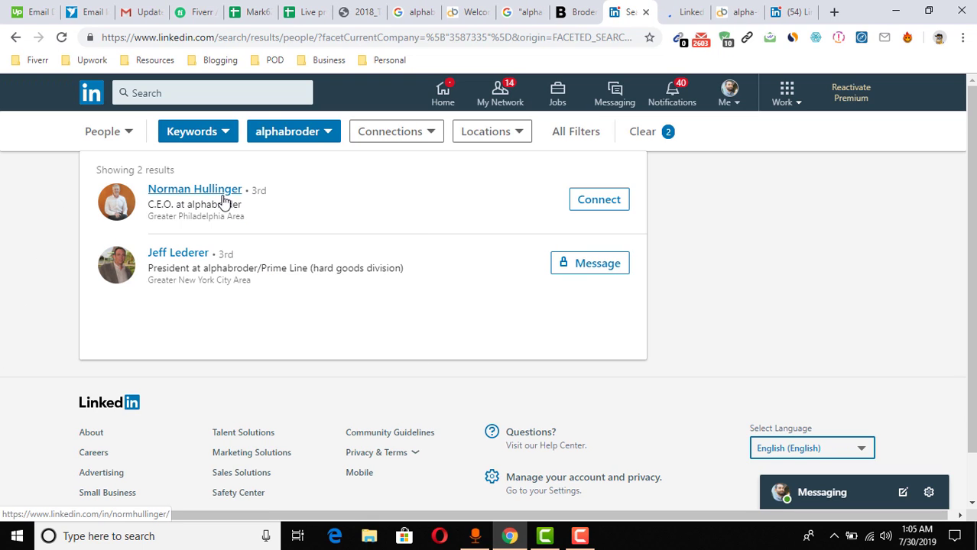
left_click(688, 12)
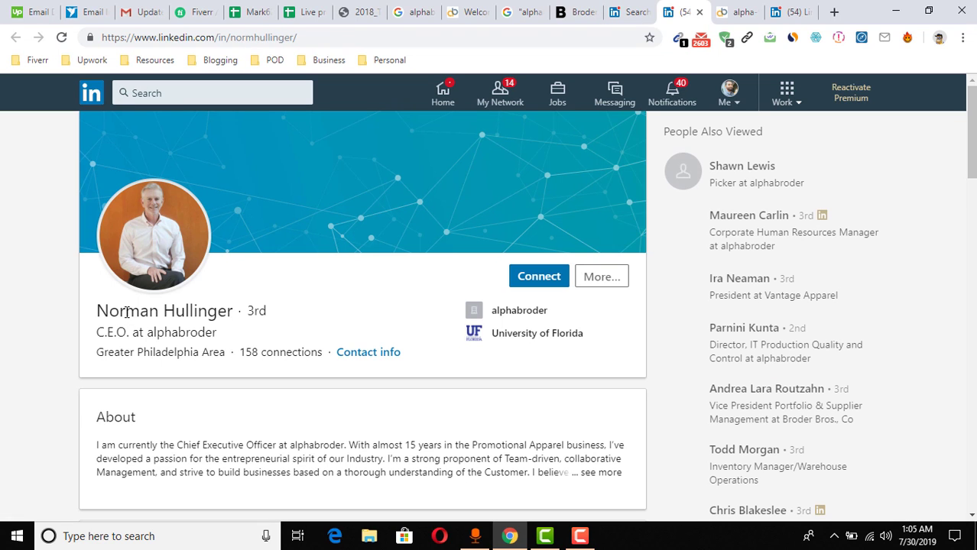
triple_click(141, 311)
key("ctrl+c")
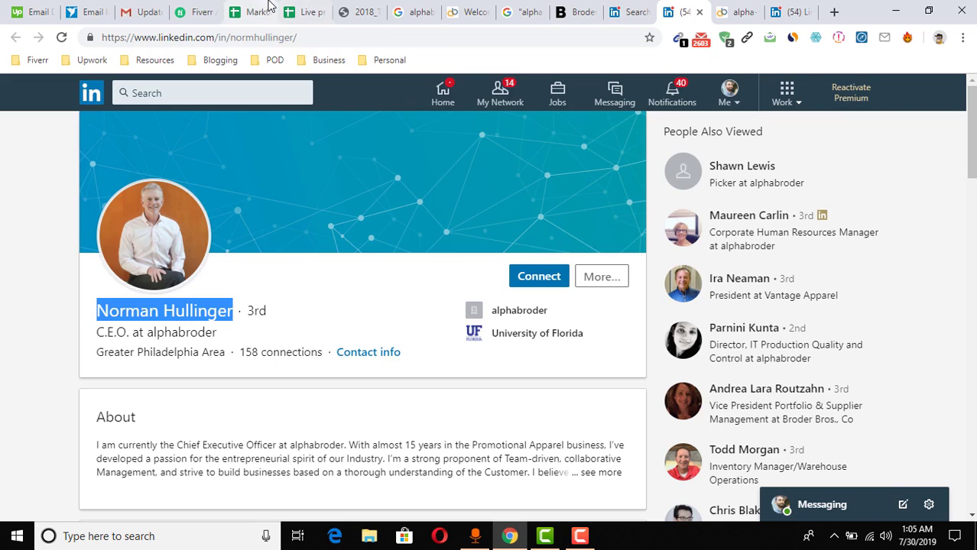
left_click(269, 7)
left_click(305, 12)
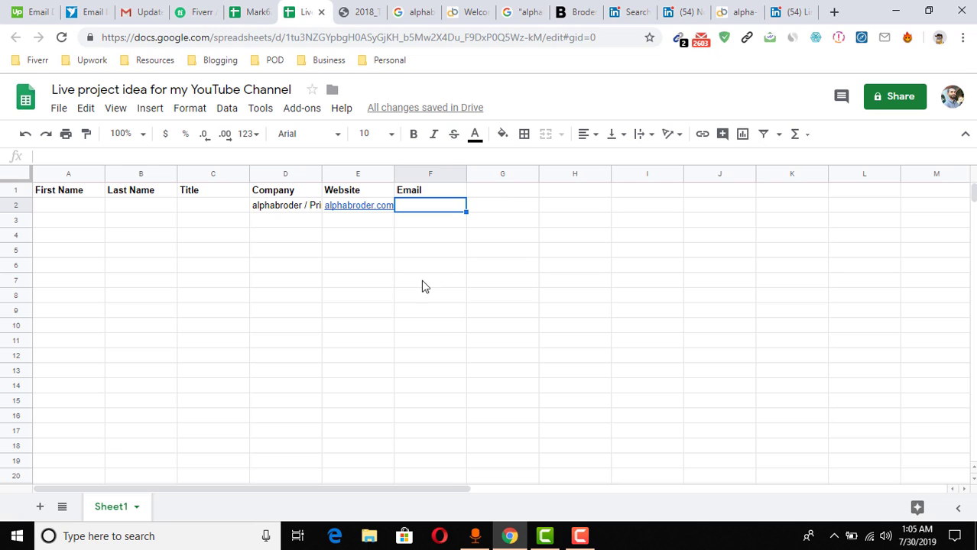
Paste the CEO's name into A2, trim it to the first name, and enter his last name in B2
double_click(71, 203)
key("ctrl+v")
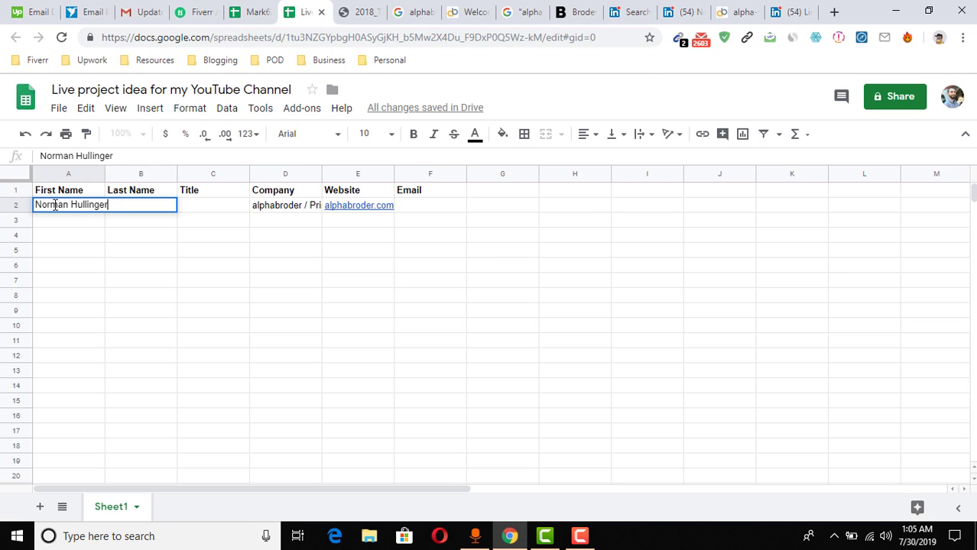
key("BackSpace")
key("BackSpace")
key("BackSpace")
key("BackSpace")
key("BackSpace")
key("BackSpace")
key("BackSpace")
key("BackSpace")
key("BackSpace")
key("BackSpace")
left_click(72, 235)
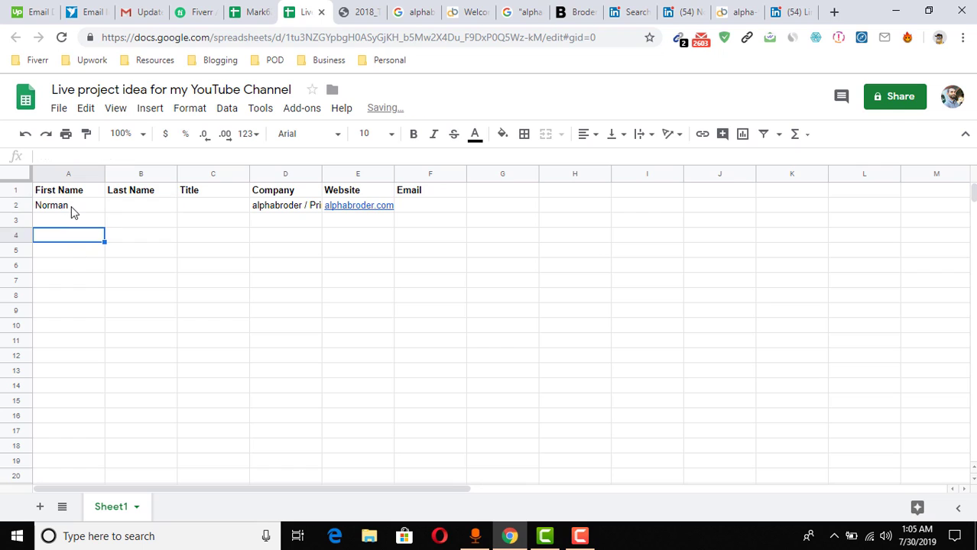
left_click(130, 210)
left_click(214, 191)
Enter CEO as the title in C2, select the name cells A2:B2, and open a new tab
left_click(245, 214)
type("CEO")
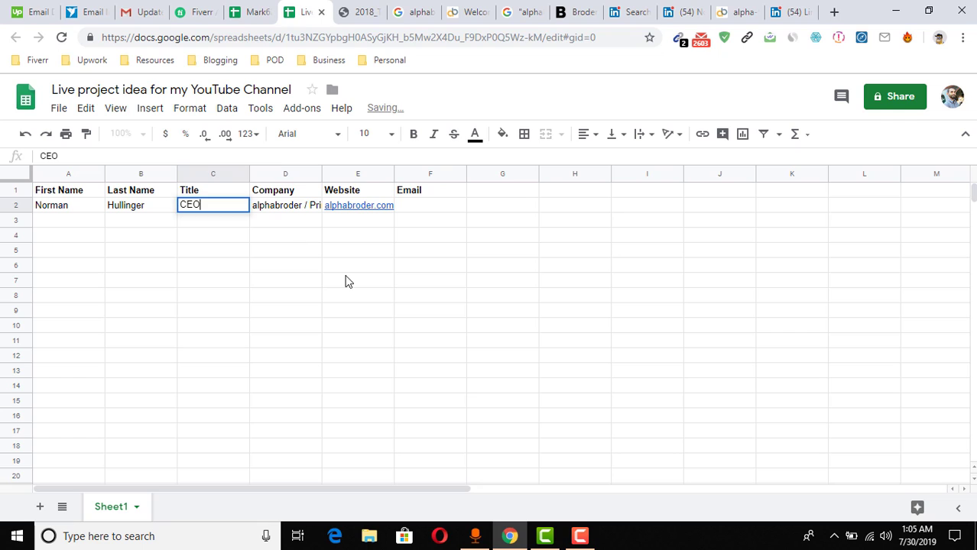
left_click(344, 279)
left_click(435, 209)
left_click_drag(81, 208, 134, 208)
key("ctrl+c")
left_click(787, 11)
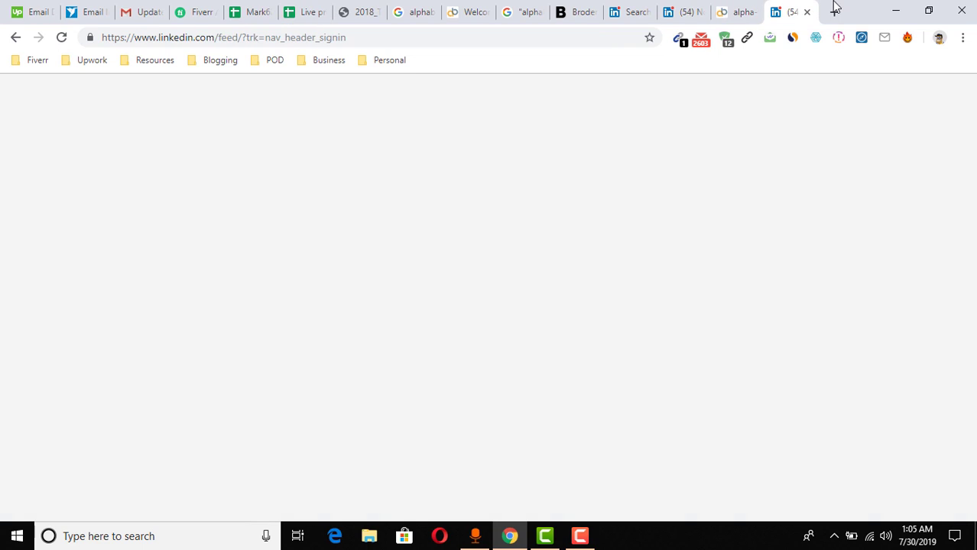
left_click(832, 10)
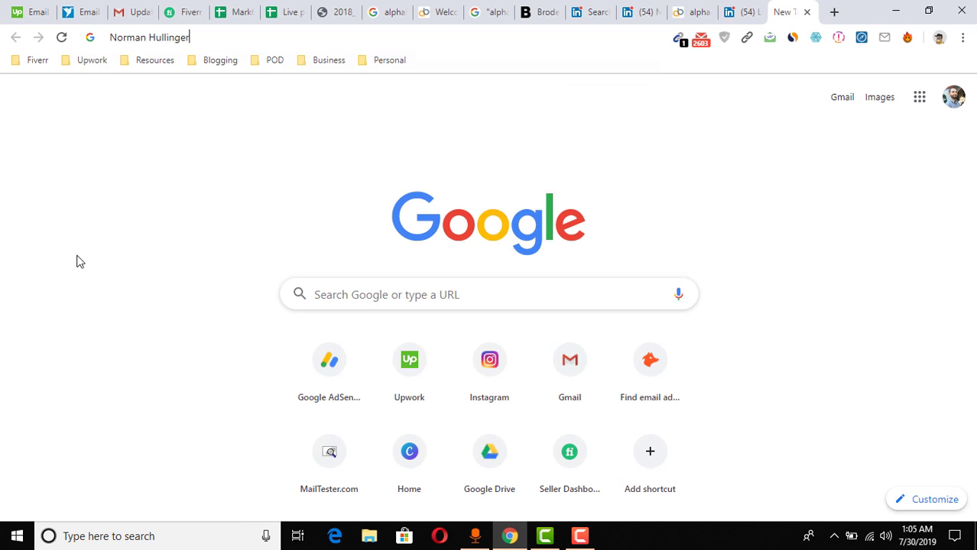
Start a search with the CEO's name plus @, and copy alphabroder.com from cell E2
key("ctrl+v")
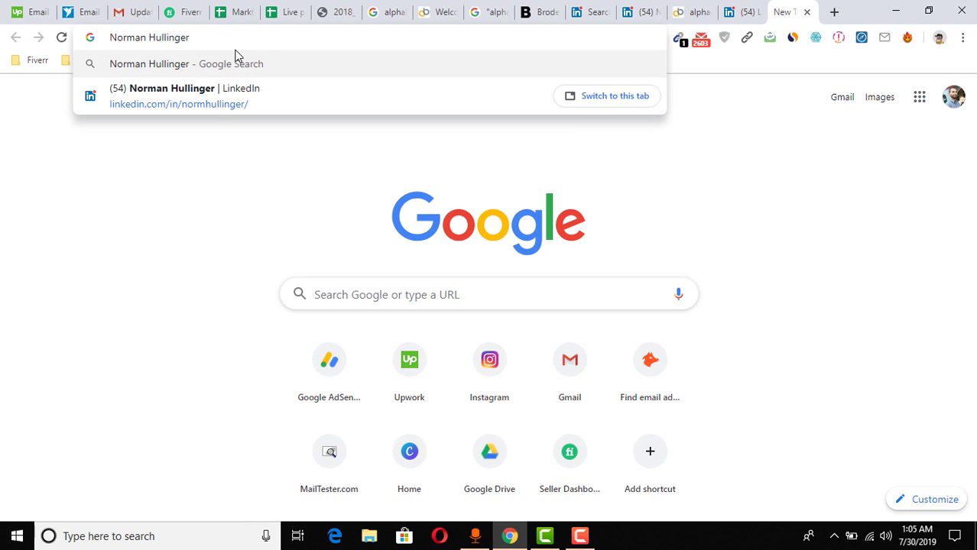
type("@")
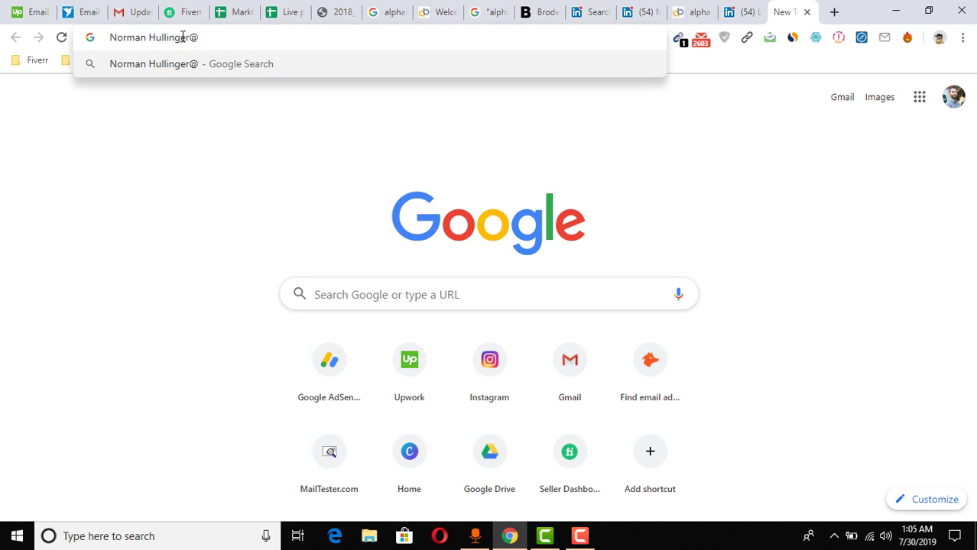
left_click(705, 6)
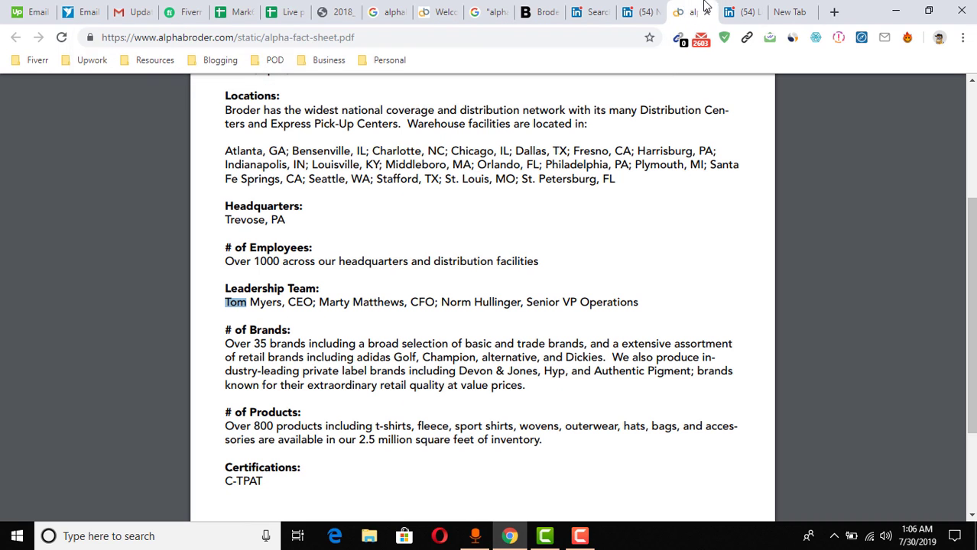
double_click(187, 37)
left_click_drag(186, 37, 234, 36)
key("ctrl+c")
left_click(233, 11)
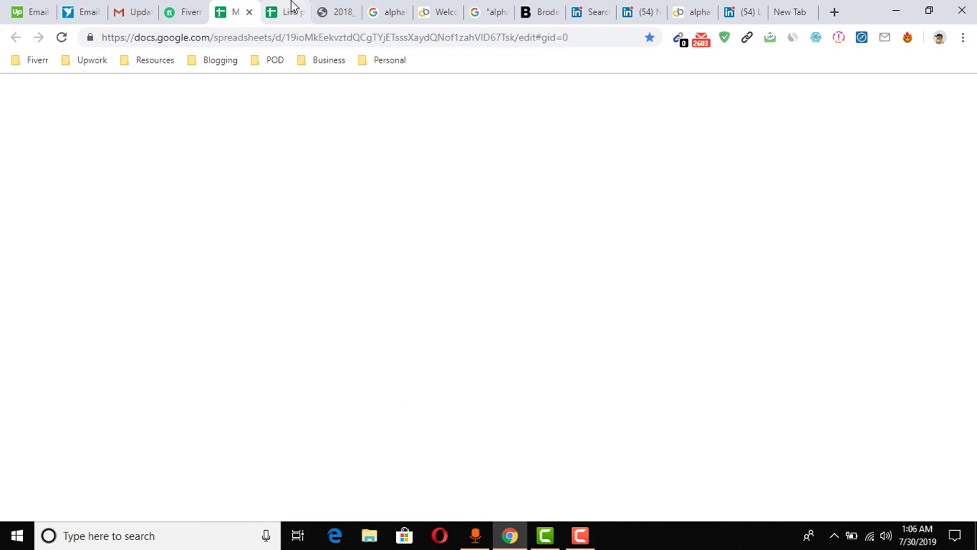
left_click(291, 9)
left_click(343, 209)
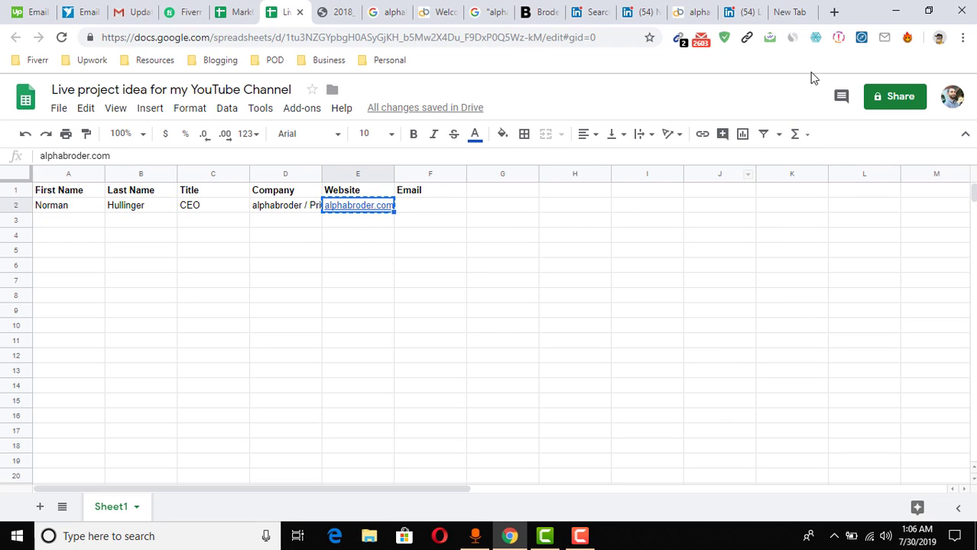
Complete the query with alphabroder.com, run it, and review the results
left_click(784, 9)
key("ctrl+v")
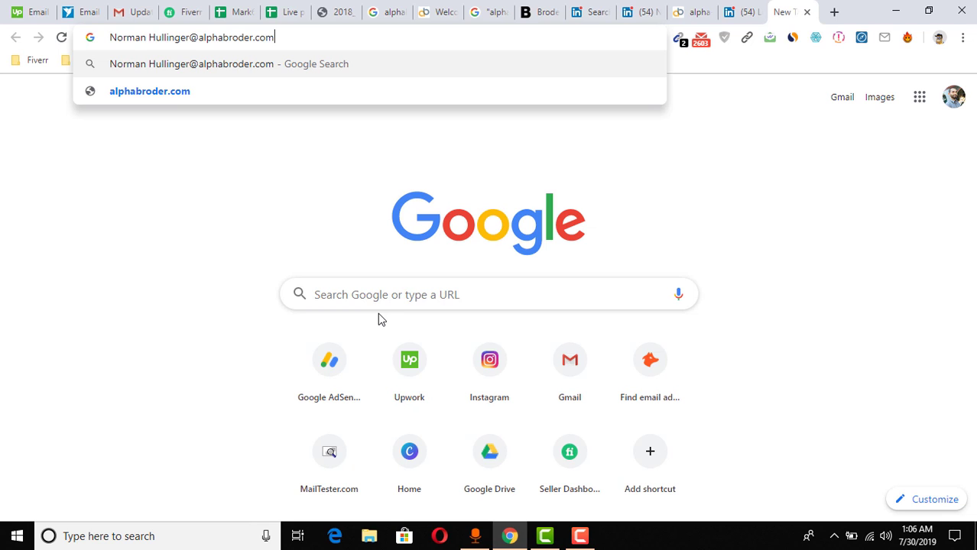
key("Return")
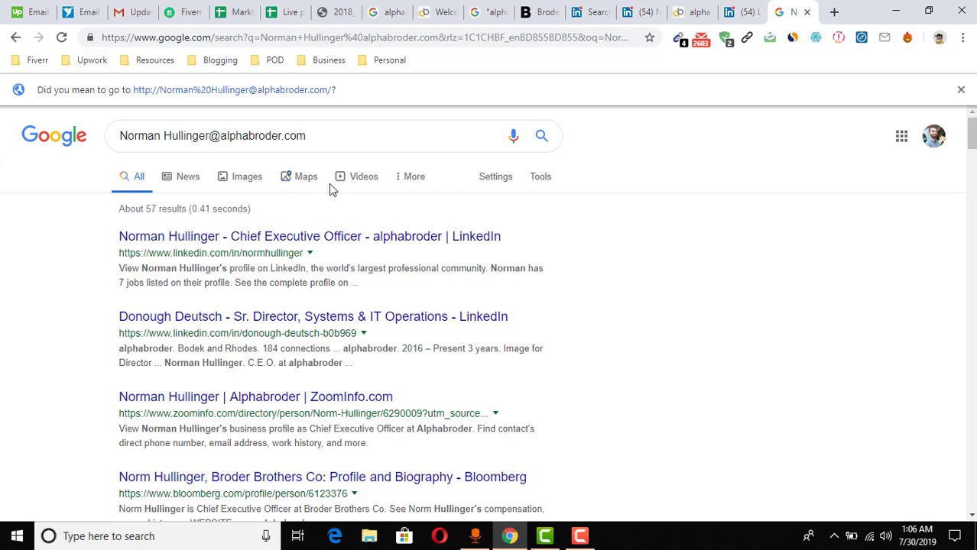
scroll(971, 134, "down", 3)
scroll(4, 392, "down", 20)
scroll(22, 367, "up", 6)
scroll(547, 338, "up", 14)
Find @ occurrences on the results page and step through the matches
key("ctrl+f")
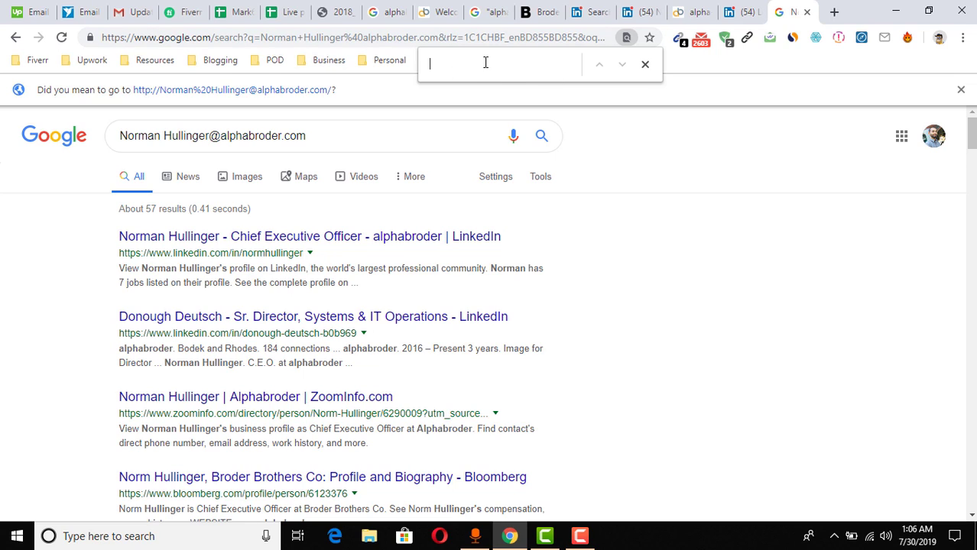
type("@")
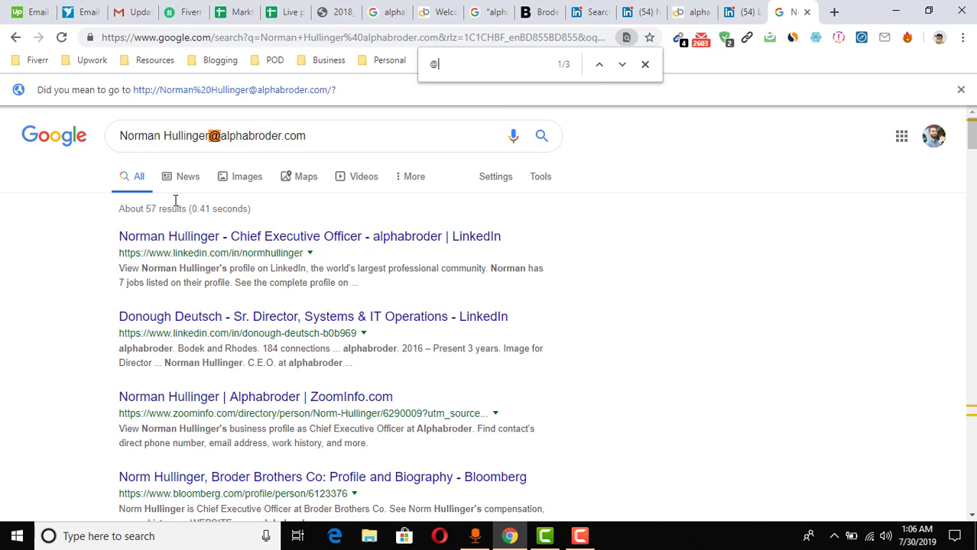
double_click(214, 135)
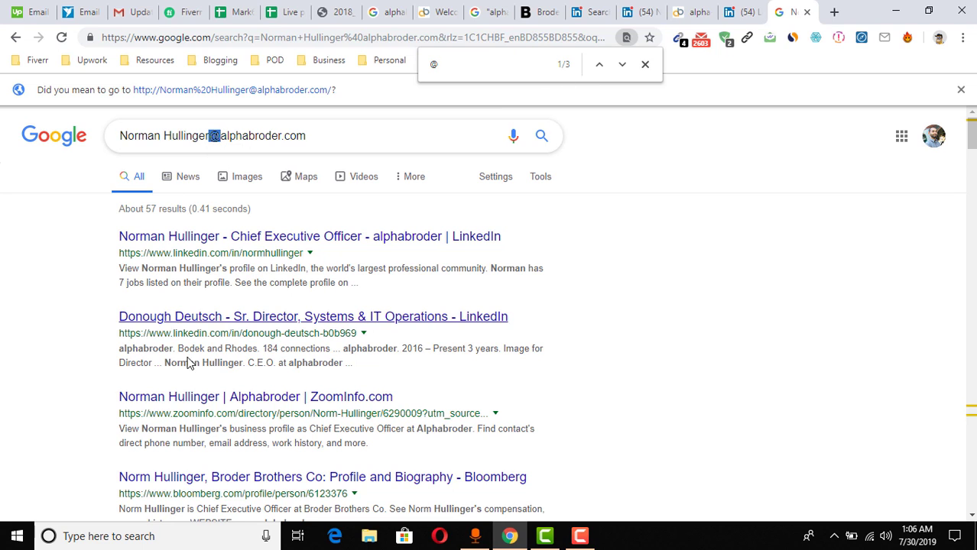
left_click(469, 65)
key("Return")
key("Return")
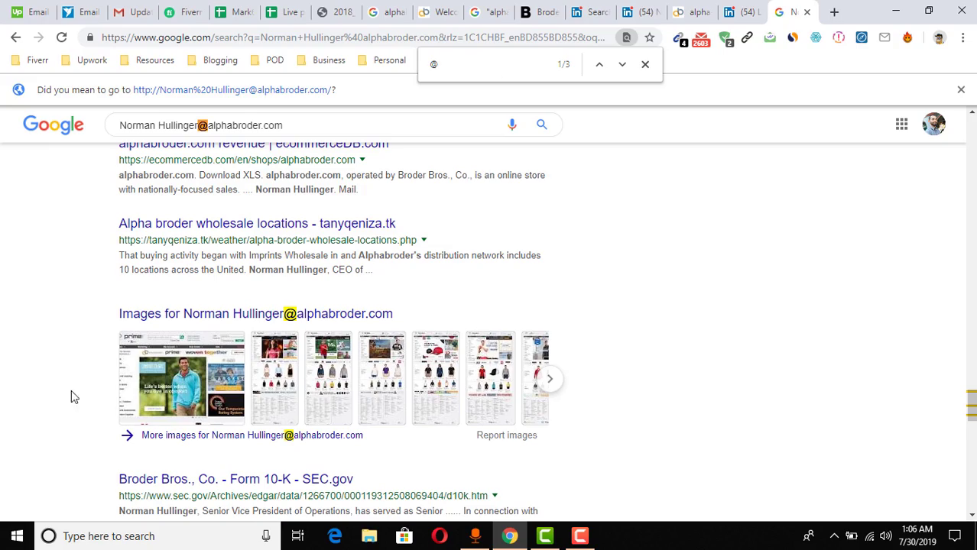
scroll(6, 409, "up", 15)
scroll(68, 390, "up", 10)
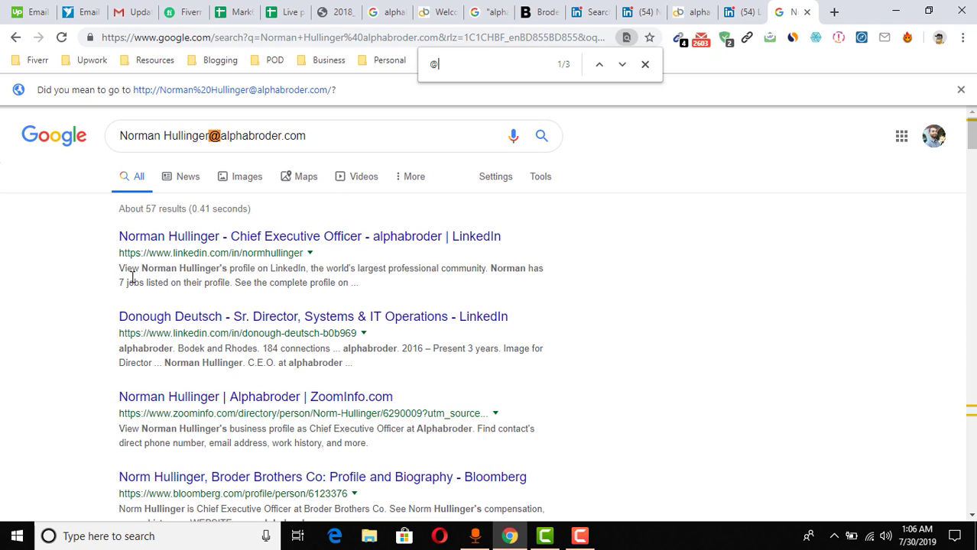
Clear the search query and switch to the Gmail Updates inbox
key("ctrl+a")
key("ctrl+c")
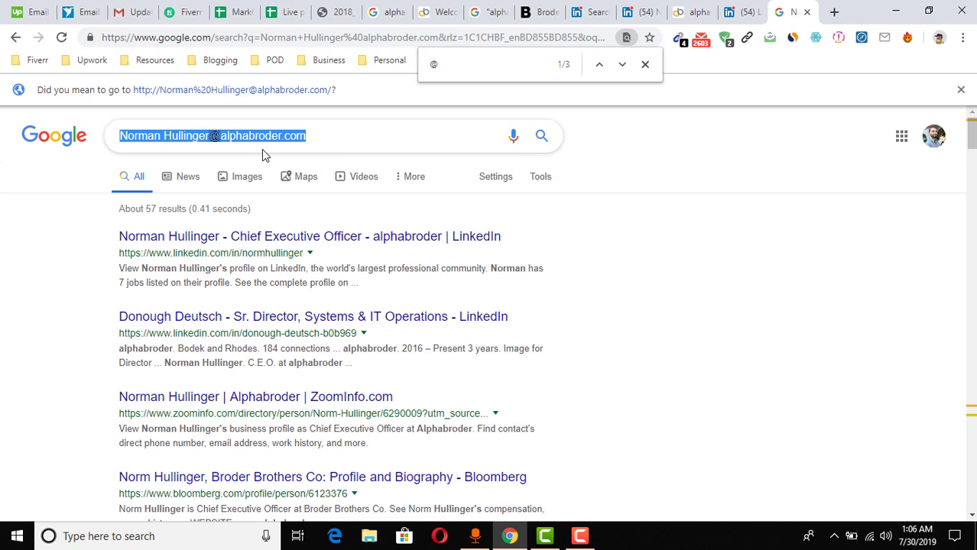
key("BackSpace")
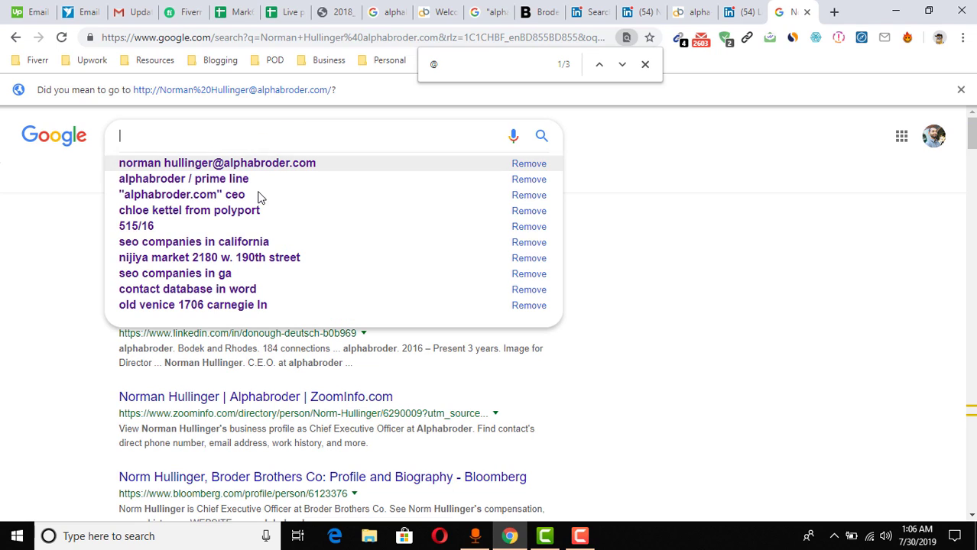
left_click(127, 9)
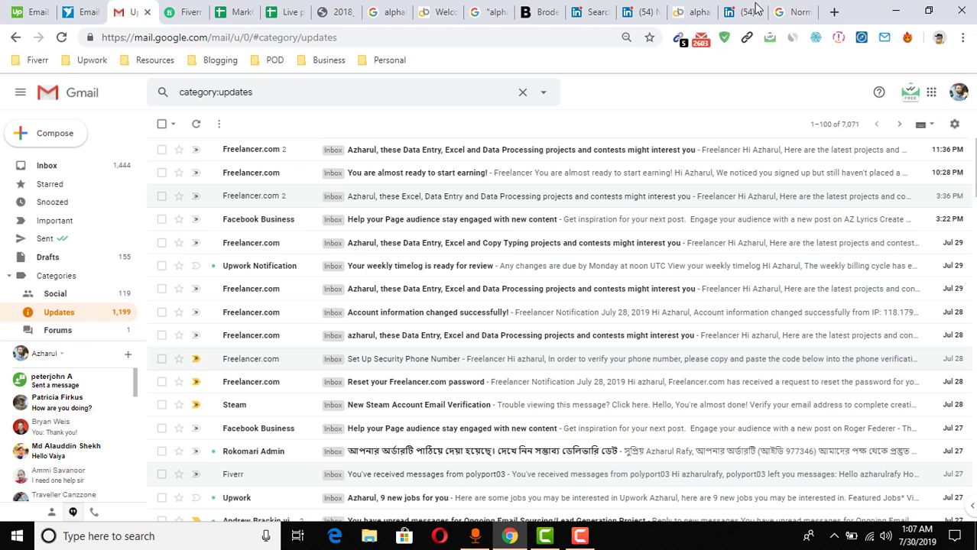
Go back to Gmail Updates and reload the page
left_click(692, 11)
left_click(739, 11)
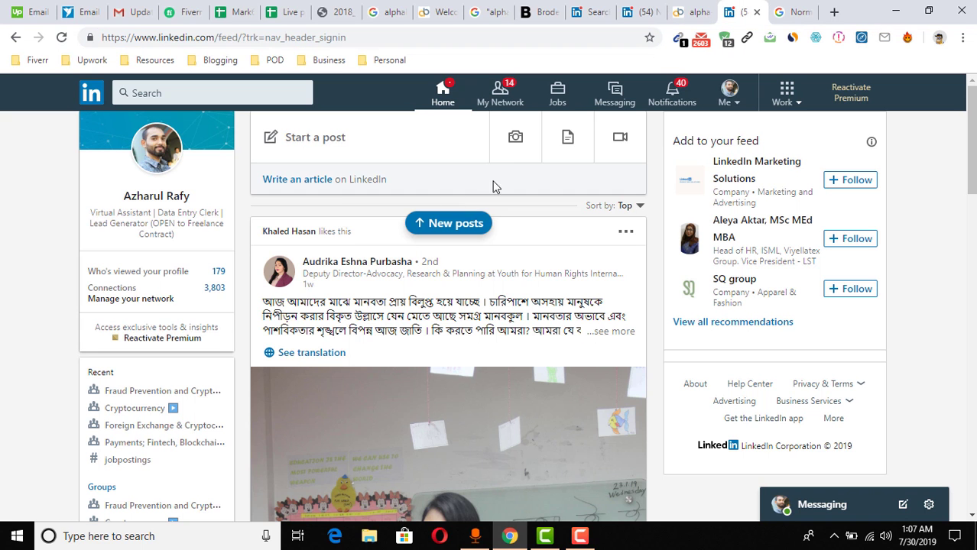
left_click(151, 8)
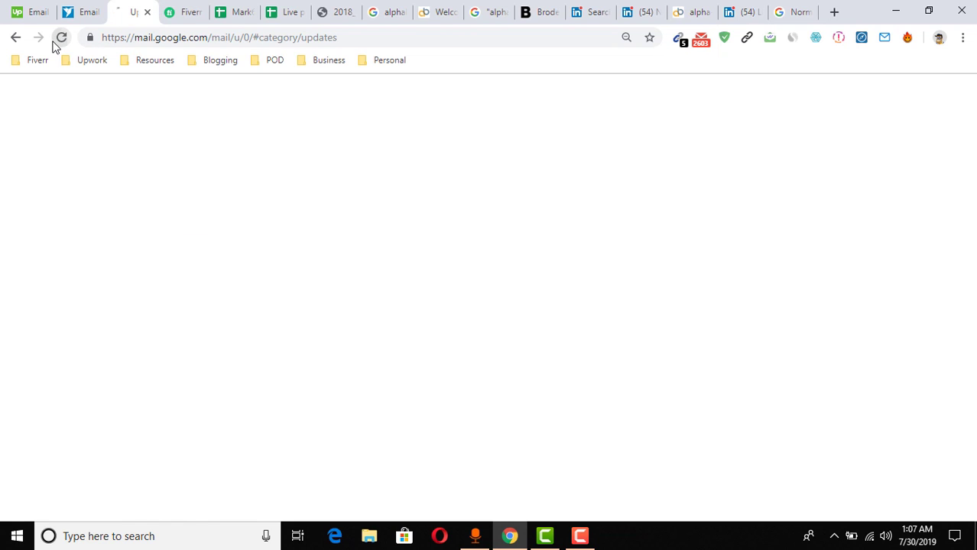
left_click(58, 38)
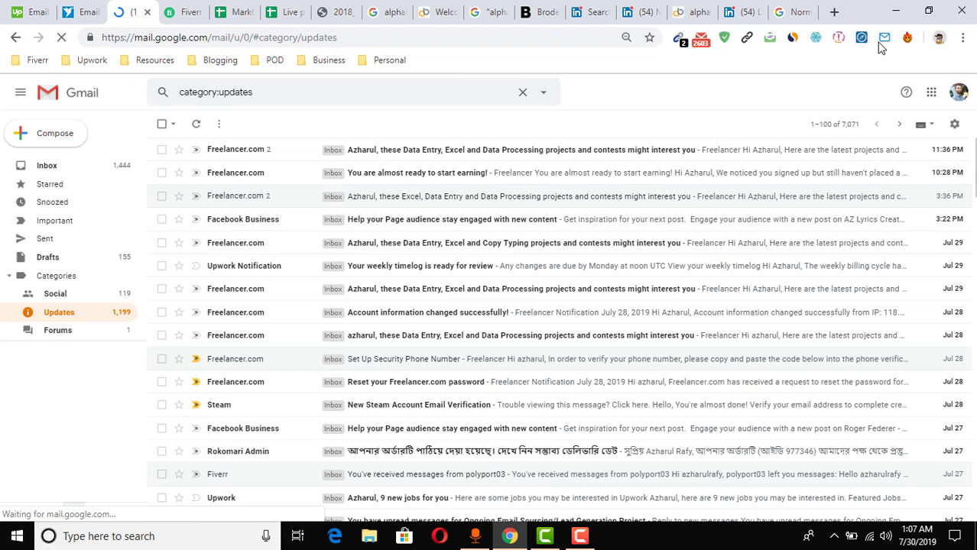
Paste the guessed alphabroder.com address back into the Google query and copy it
left_click(776, 8)
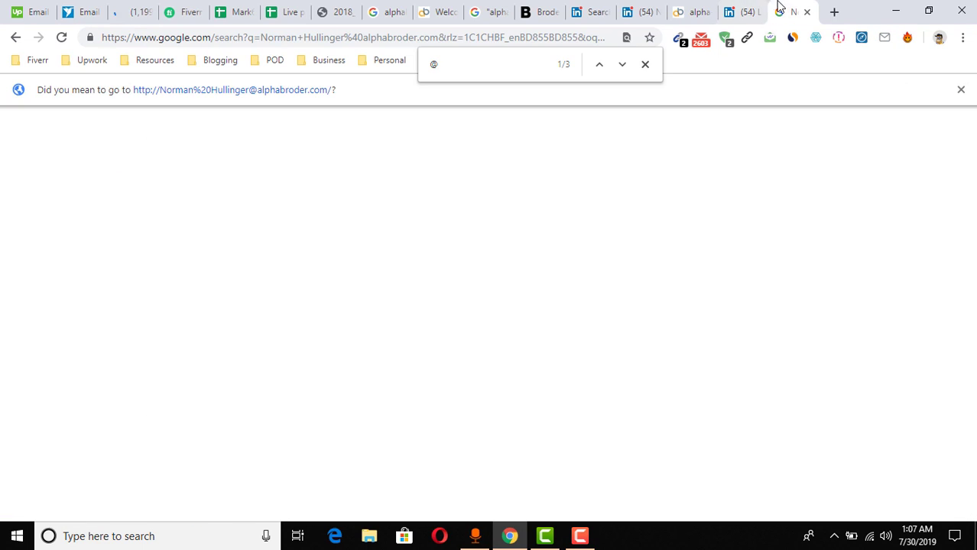
left_click(233, 131)
key("ctrl+v")
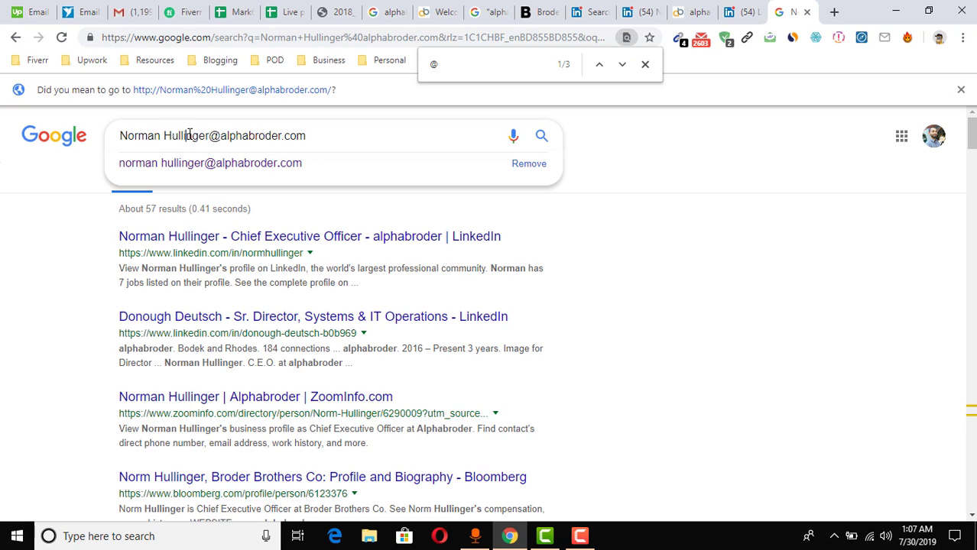
double_click(262, 136)
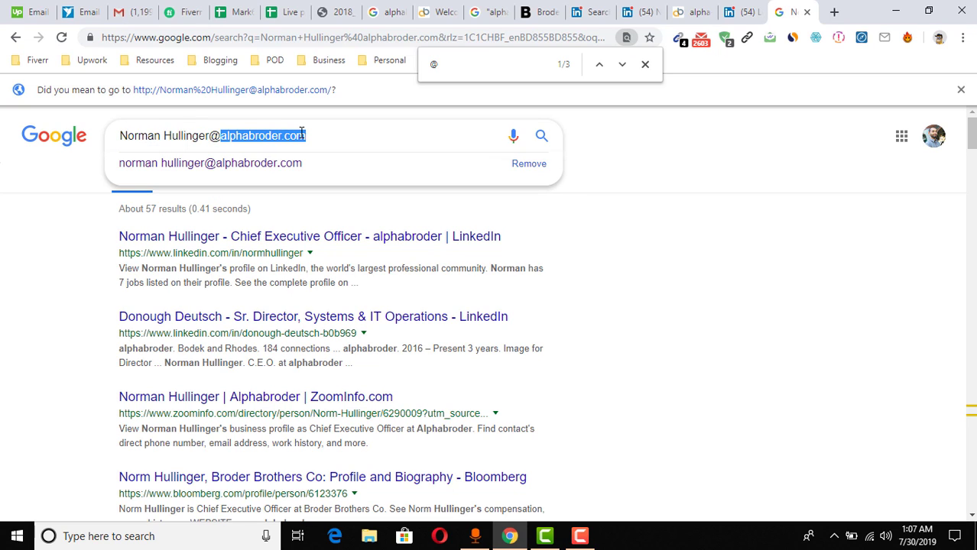
left_click(309, 135)
key("ctrl+a")
key("ctrl+c")
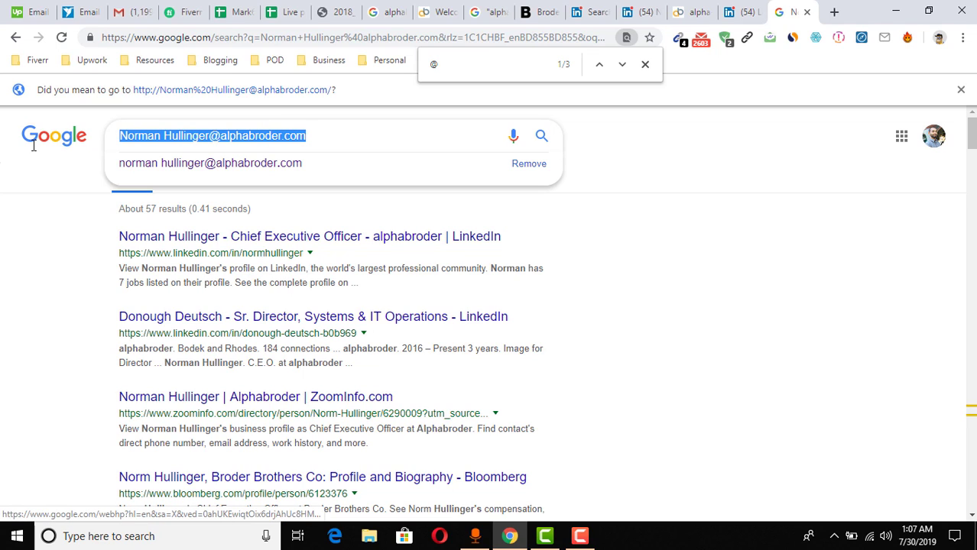
left_click(127, 12)
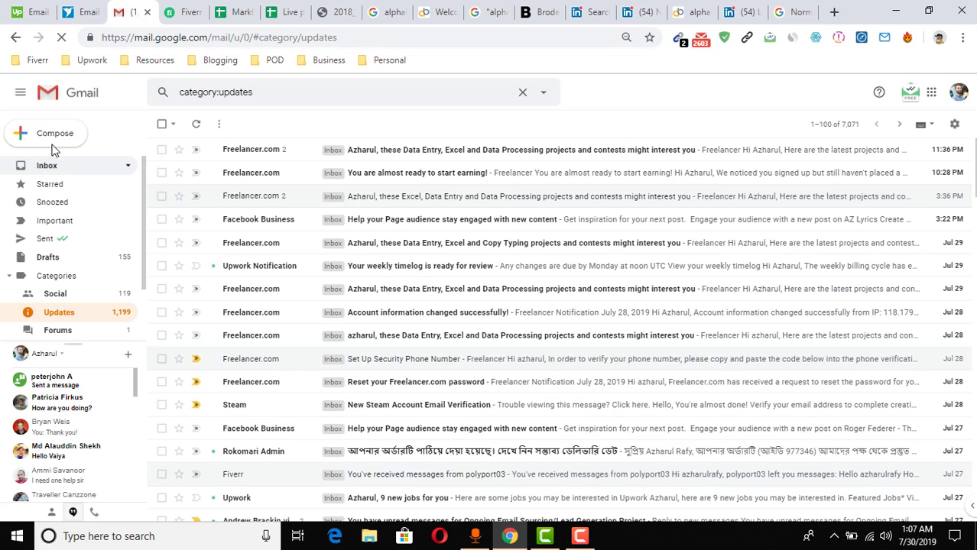
Start a new Gmail message and delete the signature from its body
left_click(53, 145)
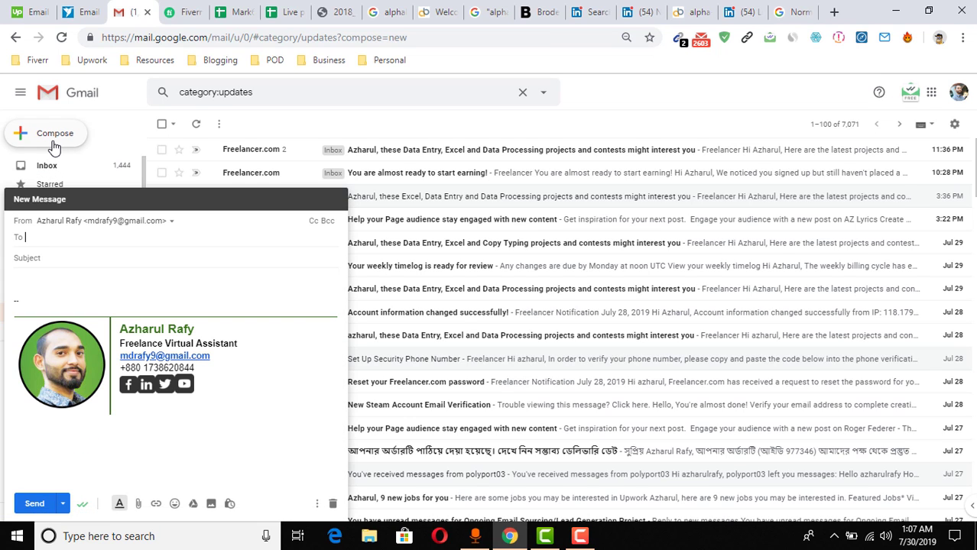
left_click(89, 295)
key("ctrl+a")
key("BackSpace")
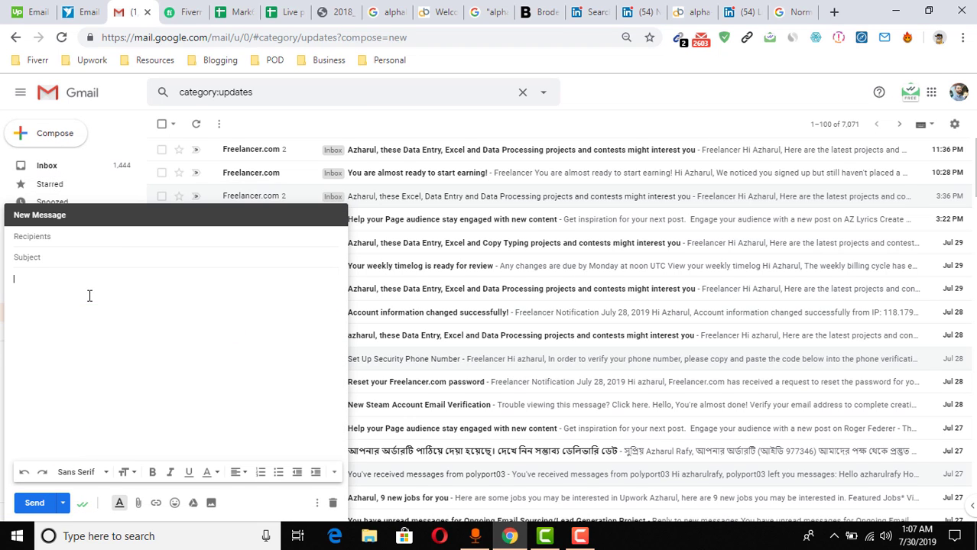
Paste the guessed address into To, compare suggested variants, and pick the dotted full-name one
left_click(77, 238)
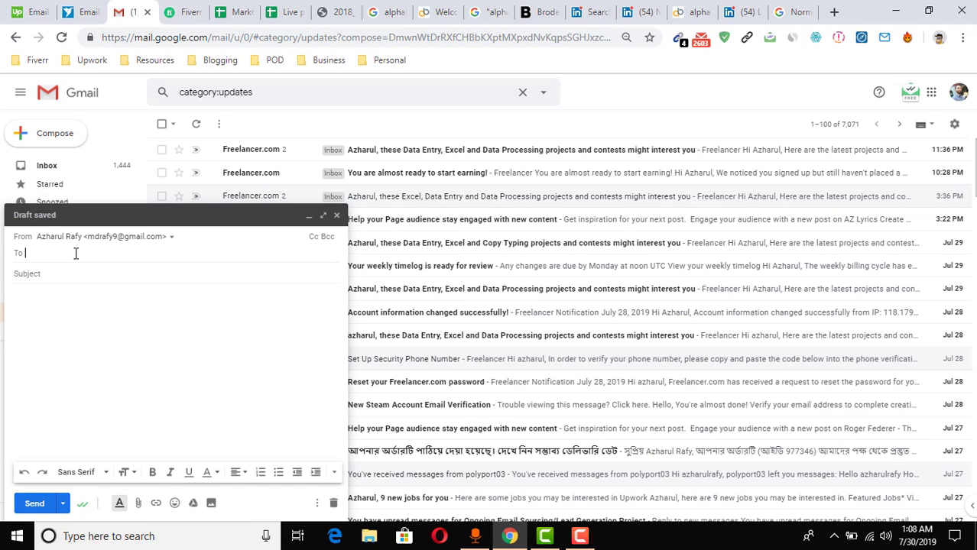
key("ctrl+v")
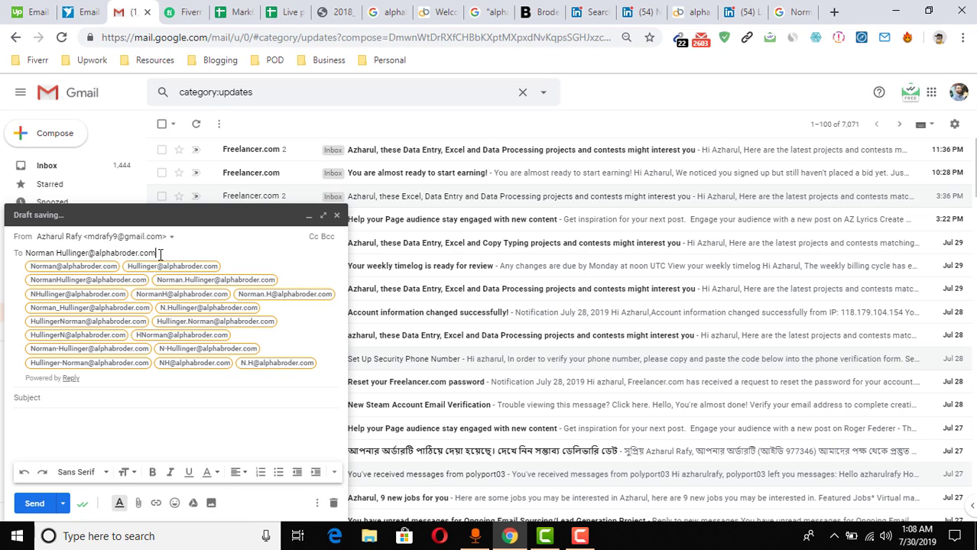
mouse_move(84, 269)
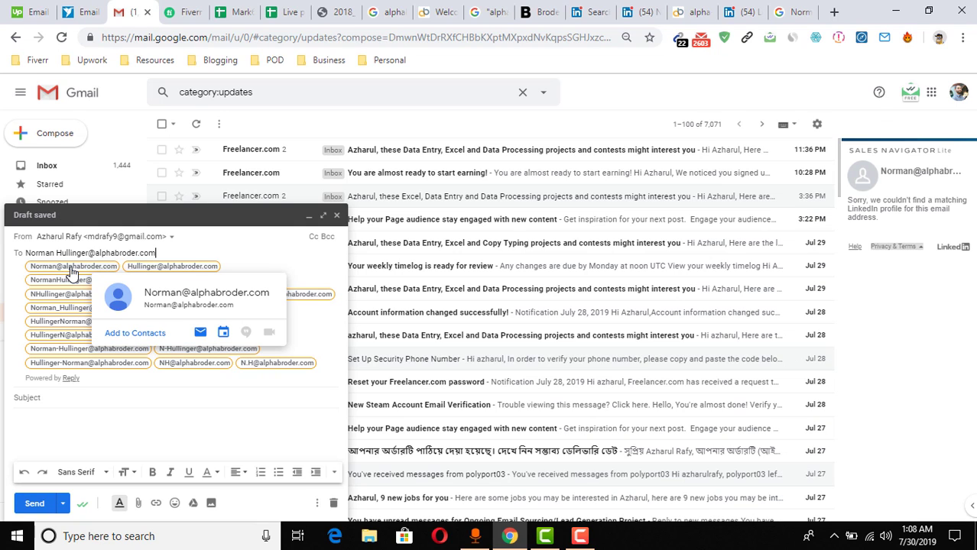
mouse_move(161, 269)
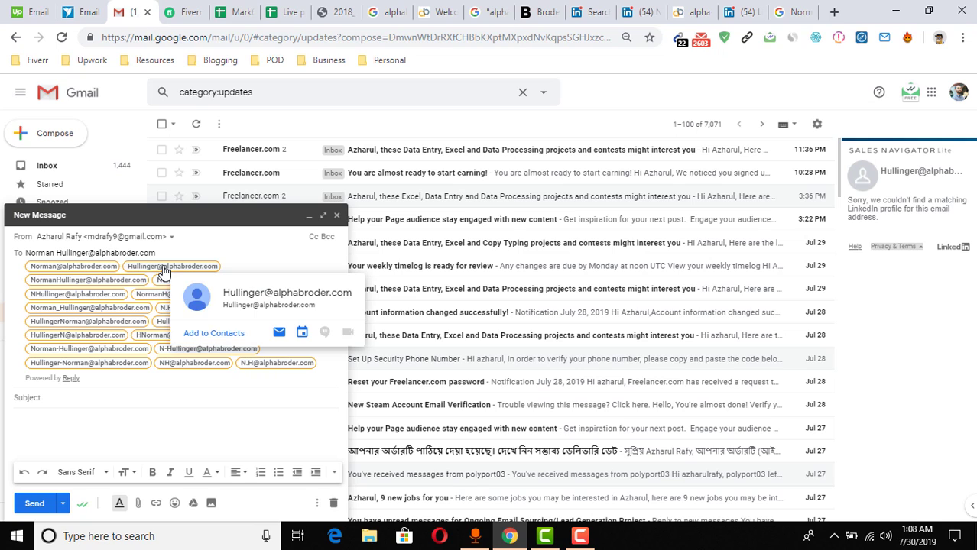
mouse_move(188, 284)
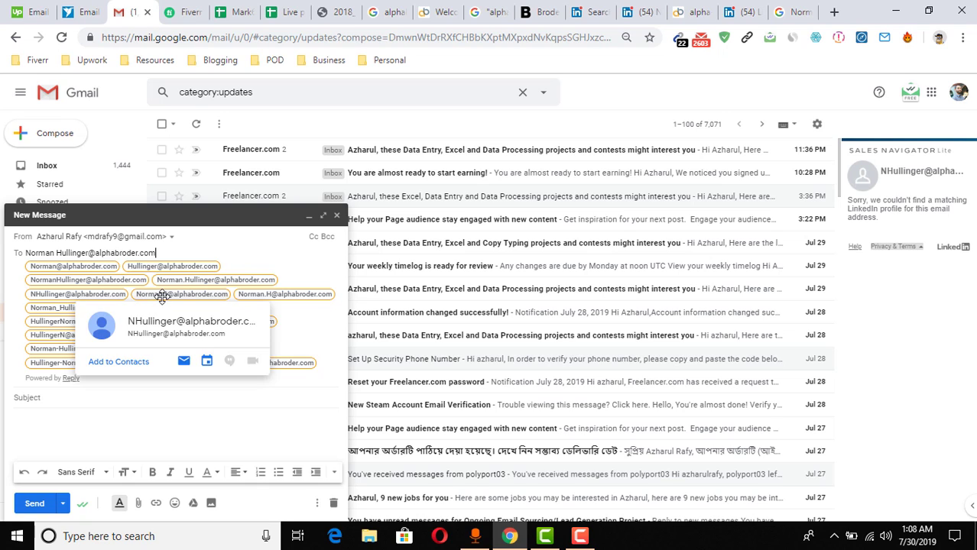
mouse_move(165, 303)
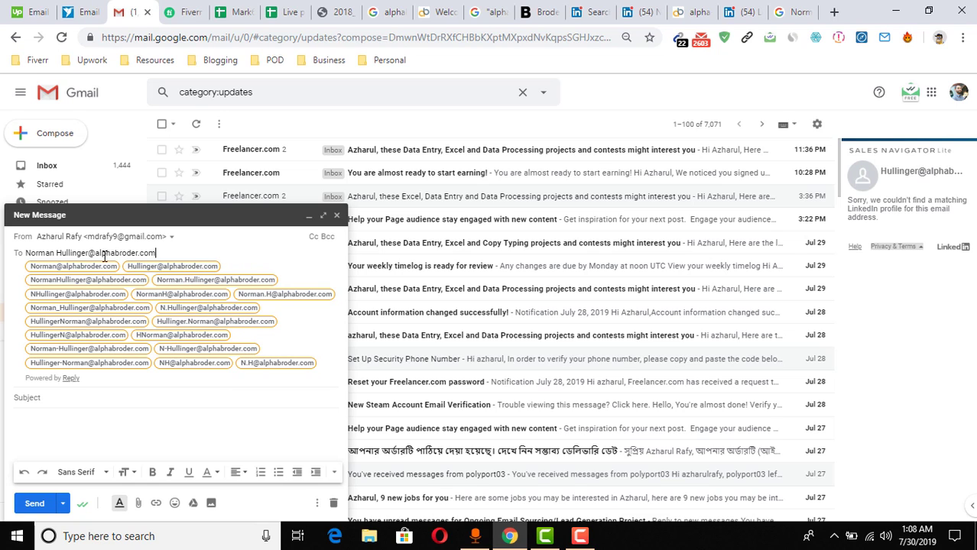
left_click(201, 285)
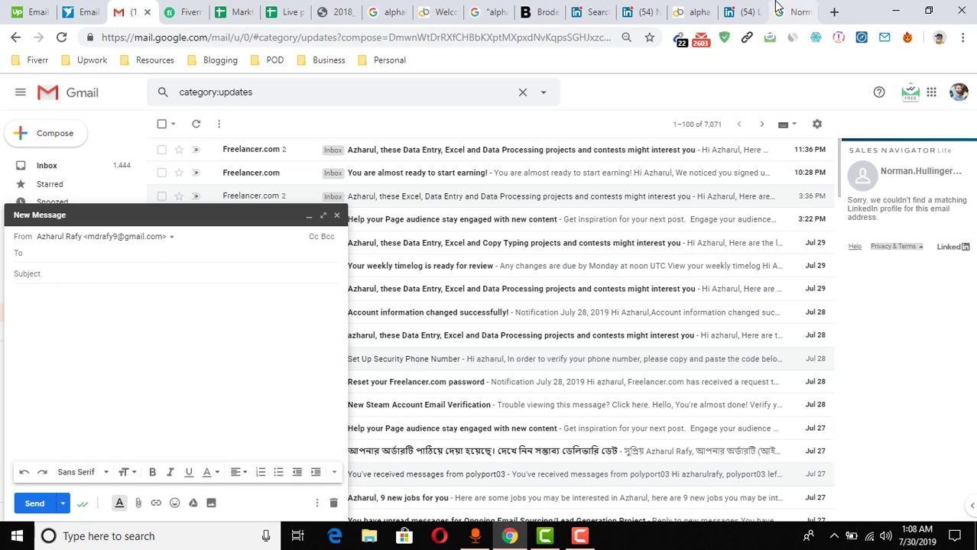
Paste the candidate address into a new browser tab and return to the draft
left_click(834, 12)
key("ctrl+v")
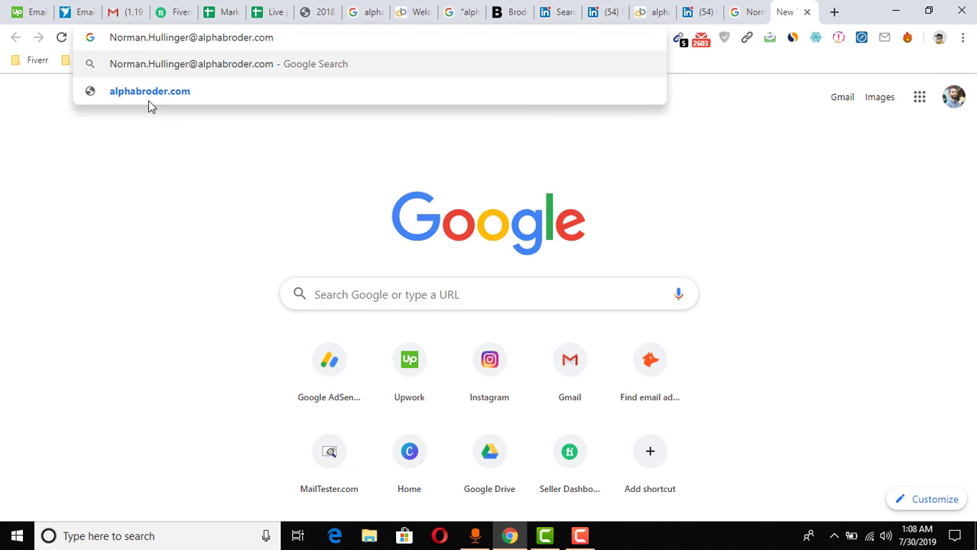
key("ctrl+3")
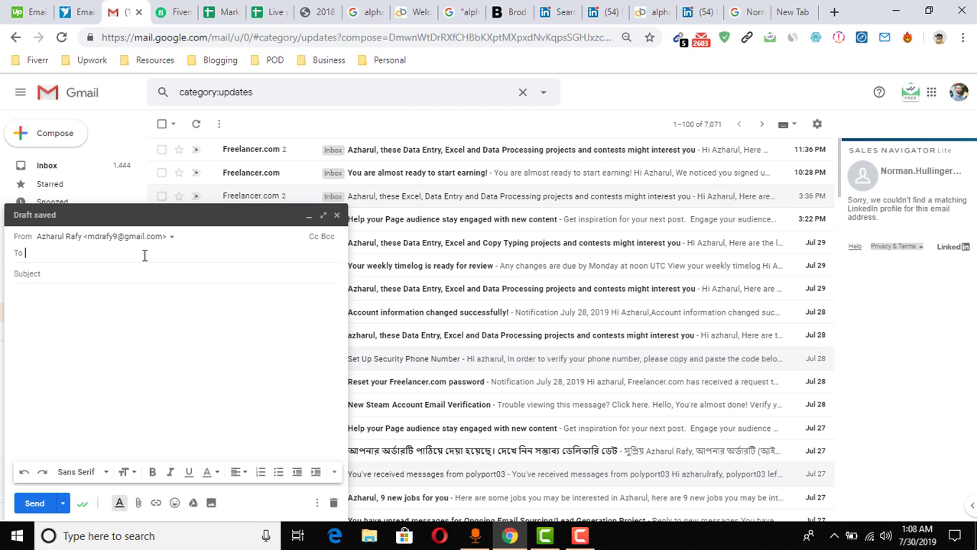
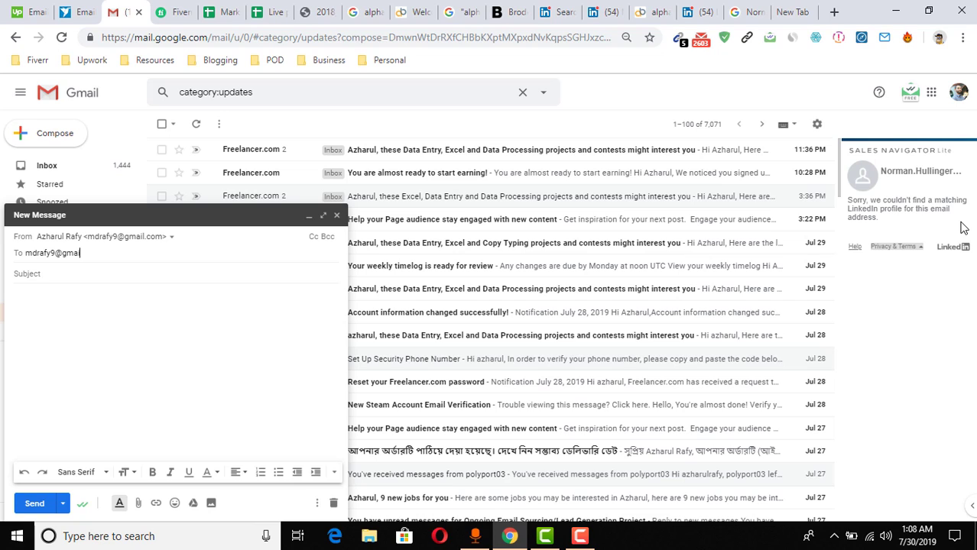
Add your own Gmail address as a test recipient, view its contact card, then delete it
key("Return")
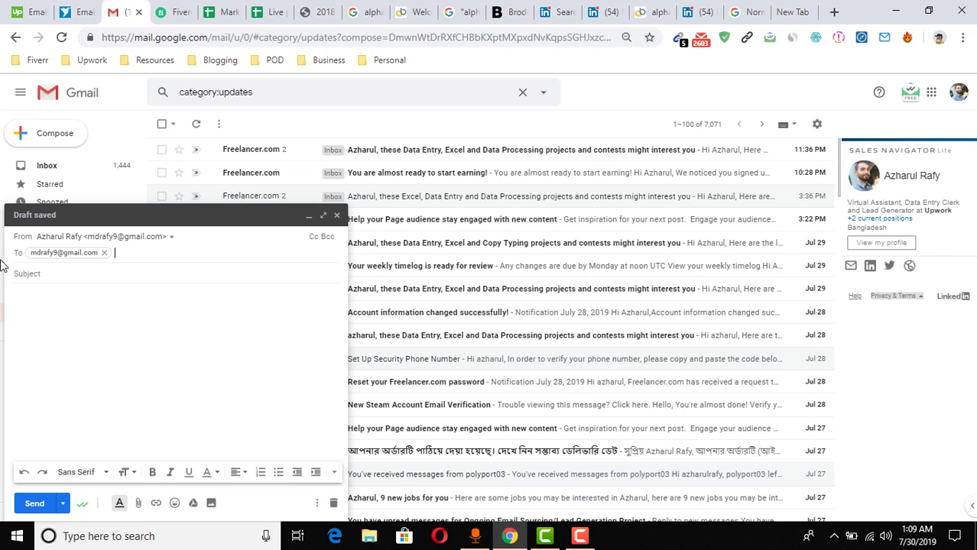
left_click(90, 260)
mouse_move(76, 257)
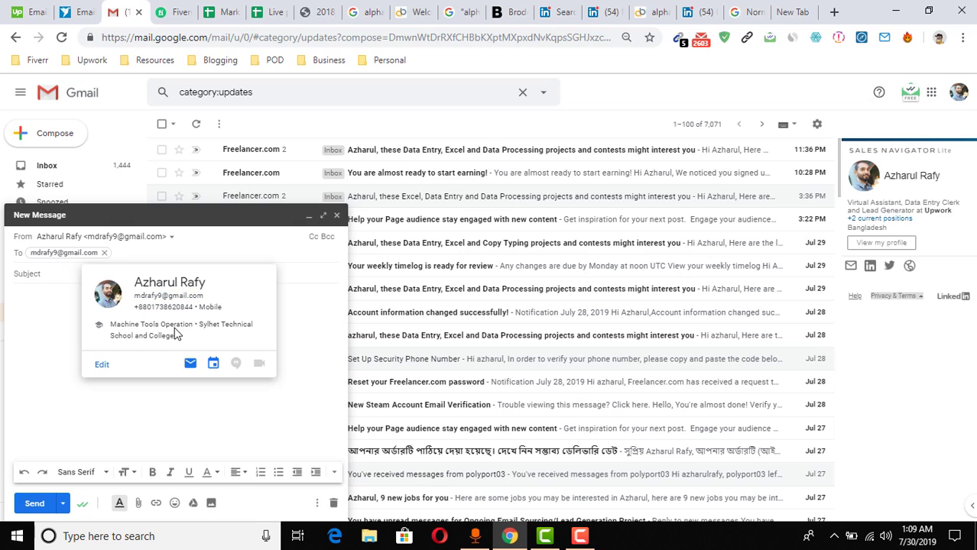
double_click(68, 254)
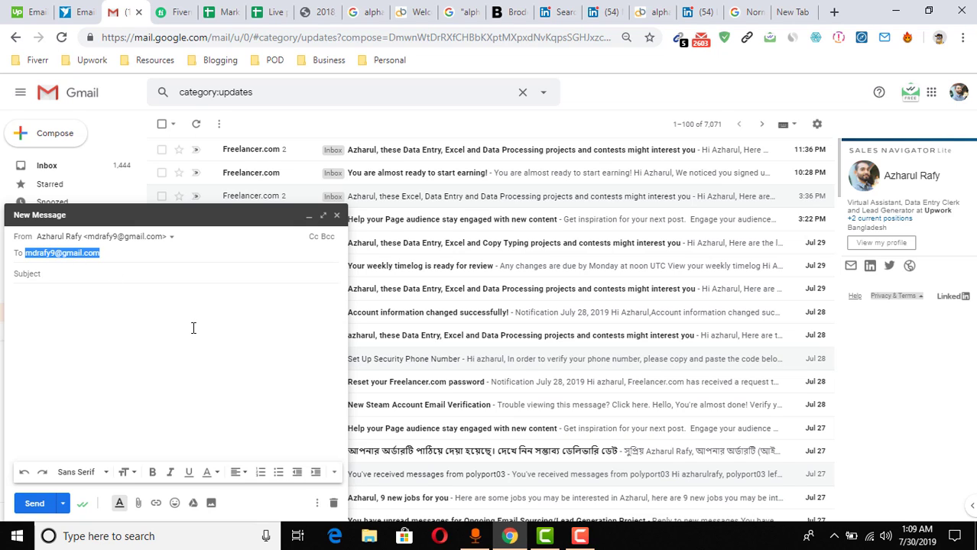
key("BackSpace")
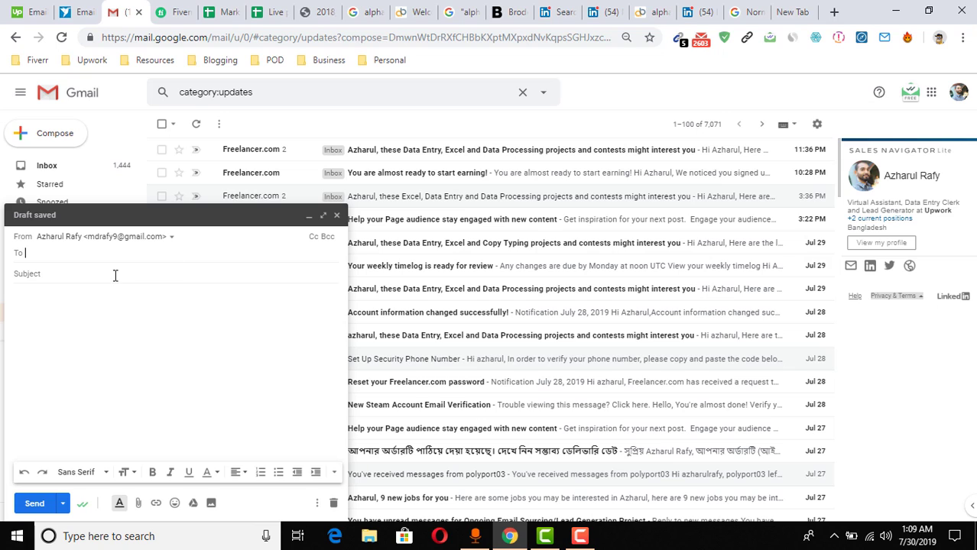
Open MailTester.com and paste the dotted full-name alphabroder address into its E-mail address field
left_click(794, 11)
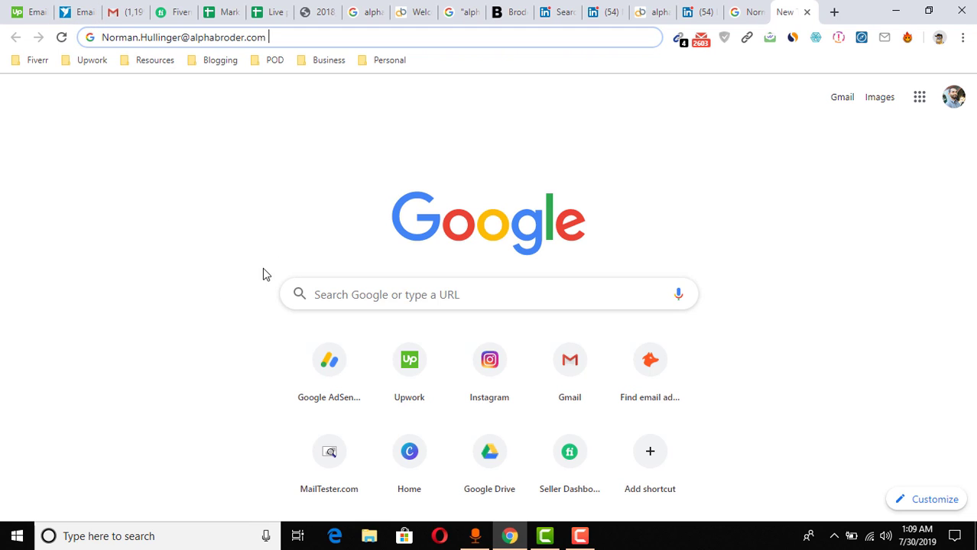
key("ctrl+a")
key("ctrl+c")
key("BackSpace")
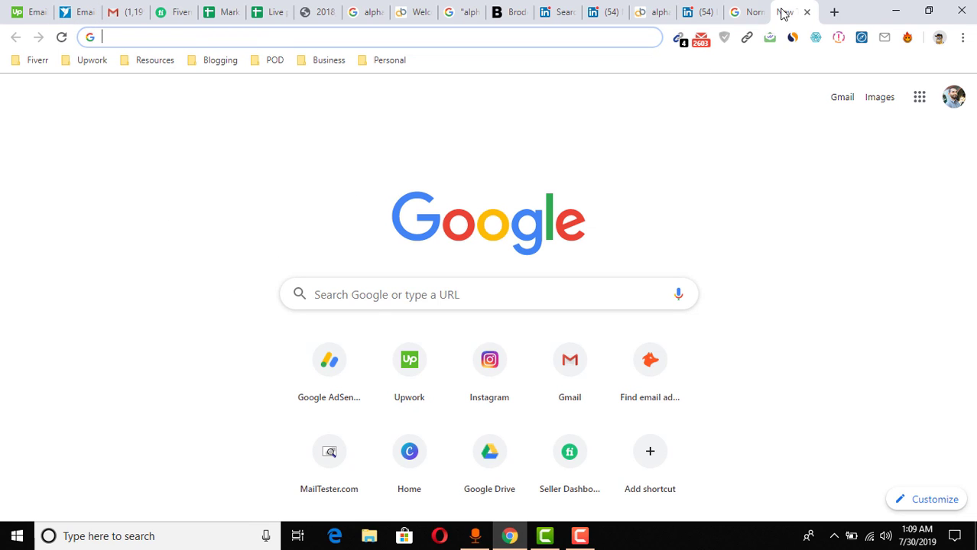
type("mailtester.com")
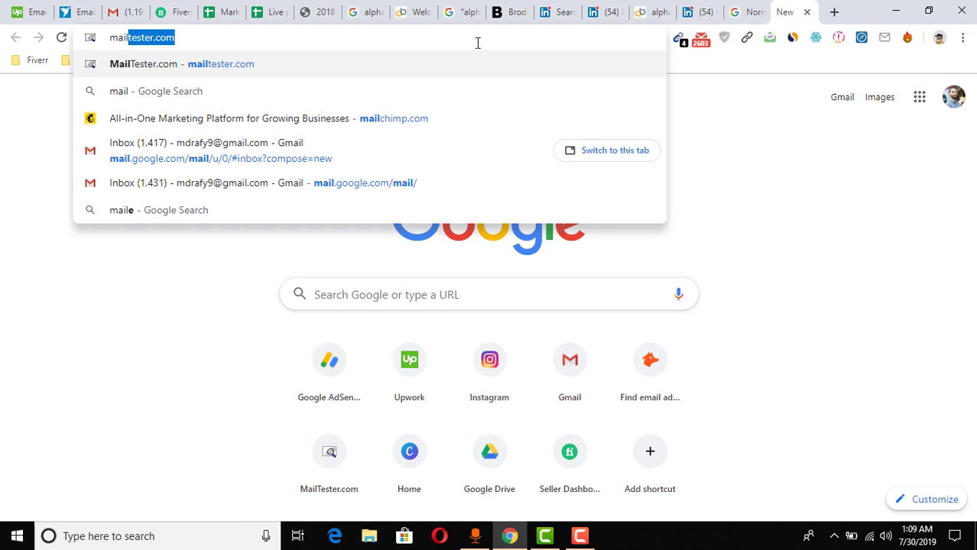
key("Return")
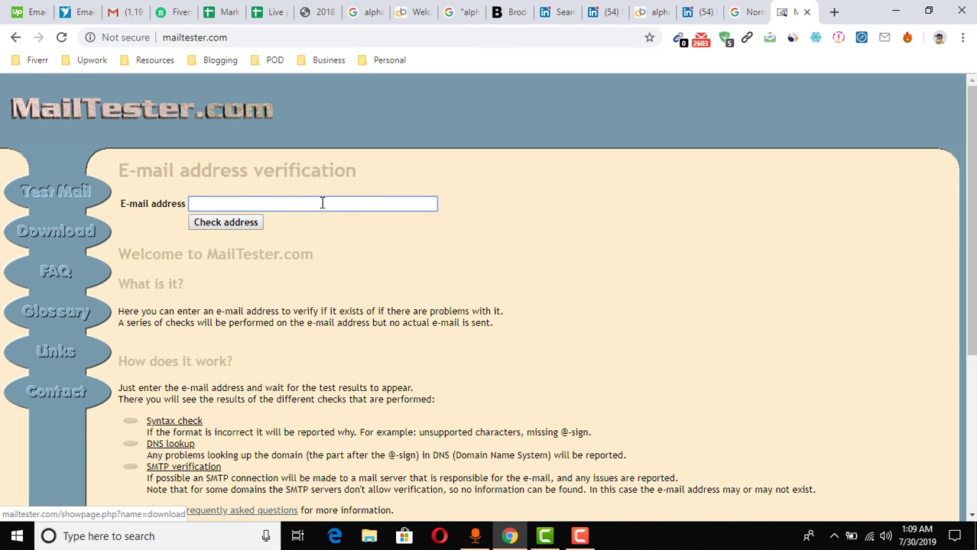
left_click(322, 203)
key("ctrl+v")
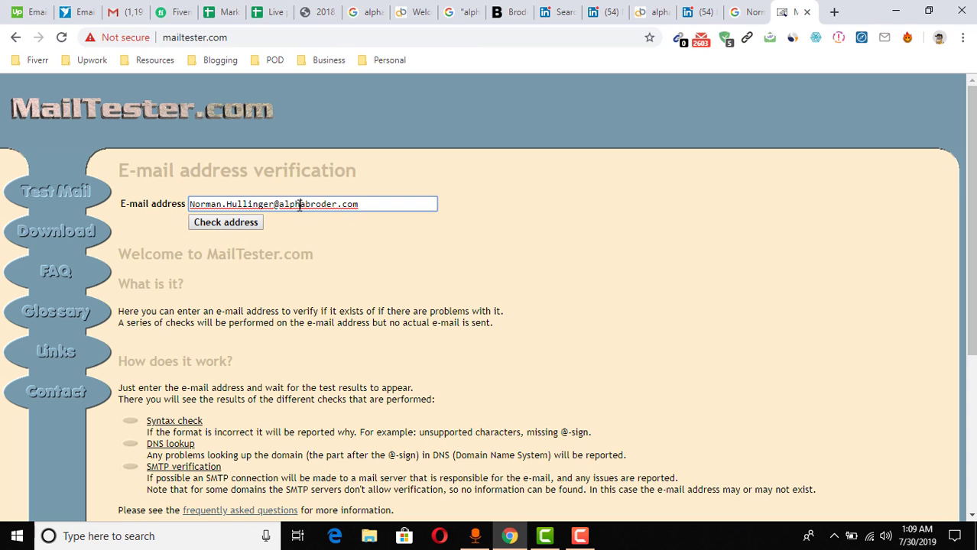
left_click_drag(278, 205, 411, 208)
key("ctrl+c")
Google email "alphabroder.com" and scan the results' @ addresses for the company's e-mail format
left_click(833, 10)
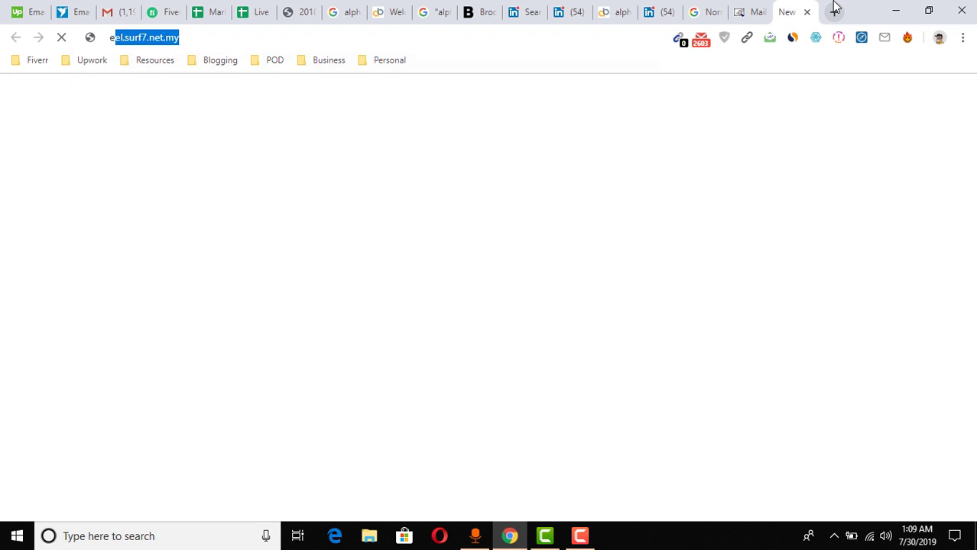
type("email \"")
key("ctrl+v")
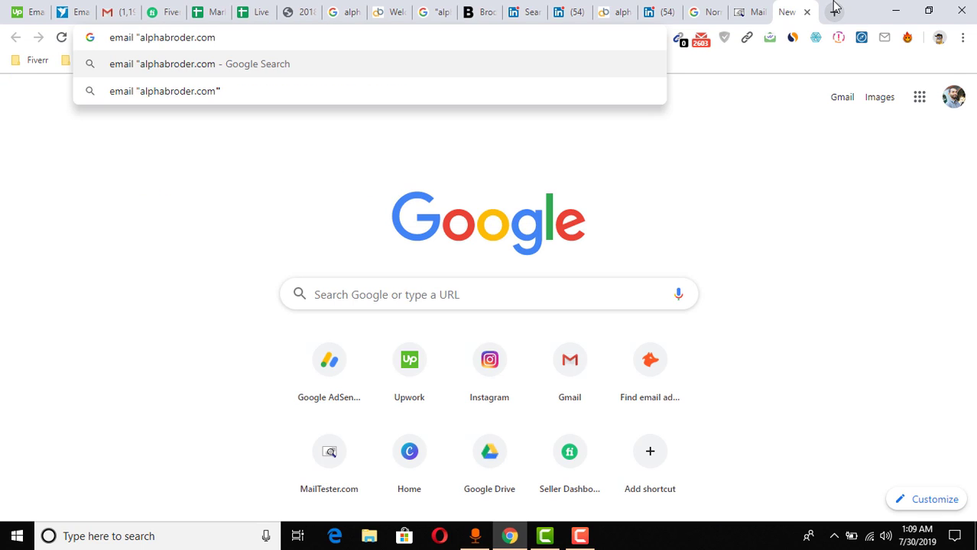
type("\"")
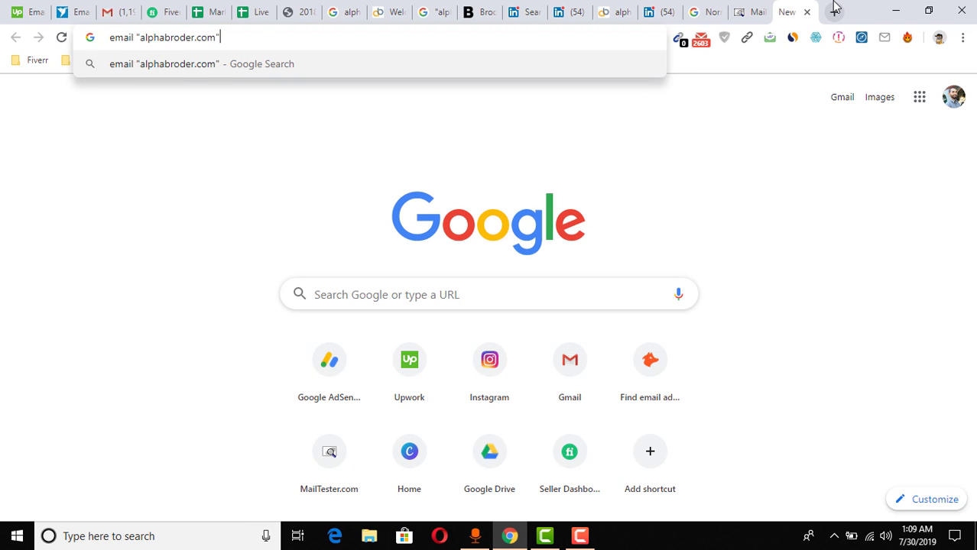
key("Return")
key("ctrl+f")
type("@")
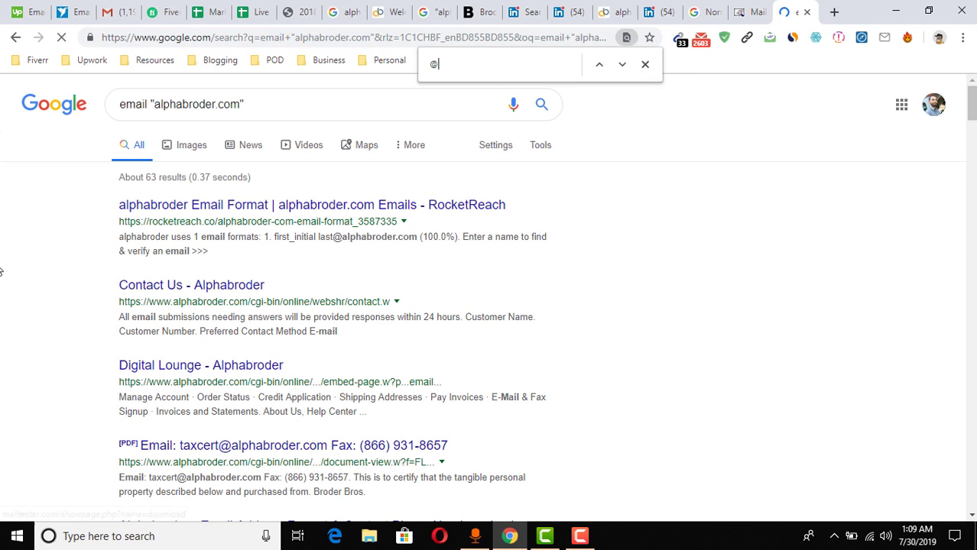
key("Return")
key("Return")
key("Return")
key("Return")
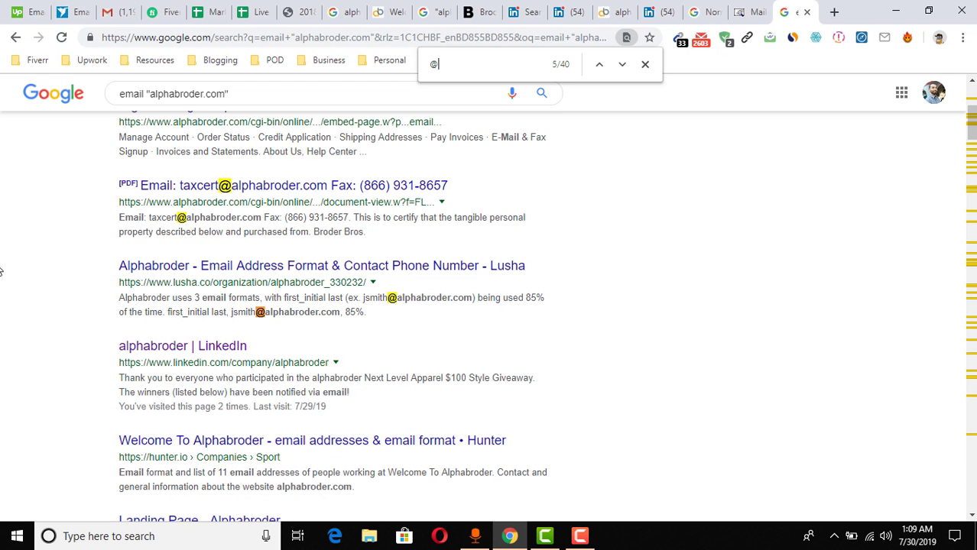
scroll(152, 218, "down", 5)
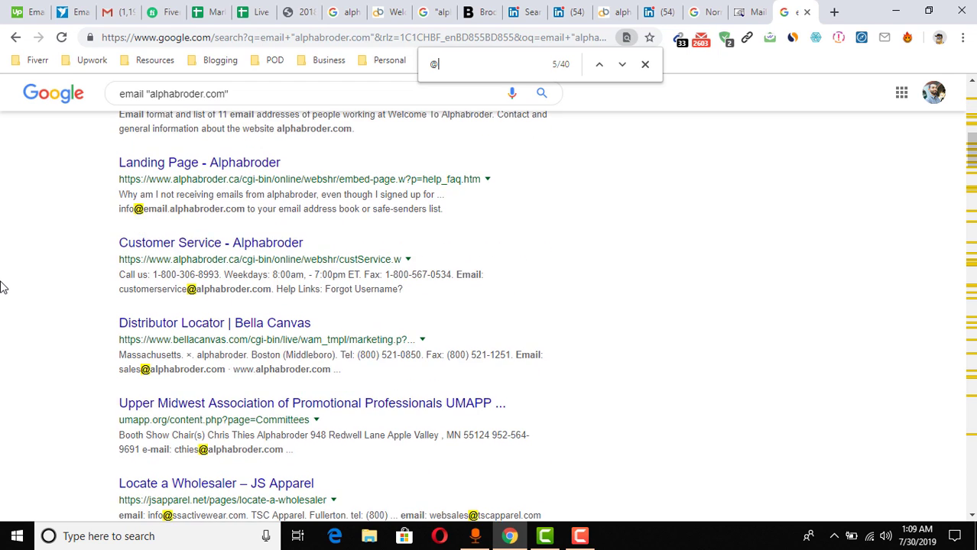
scroll(130, 481, "down", 1)
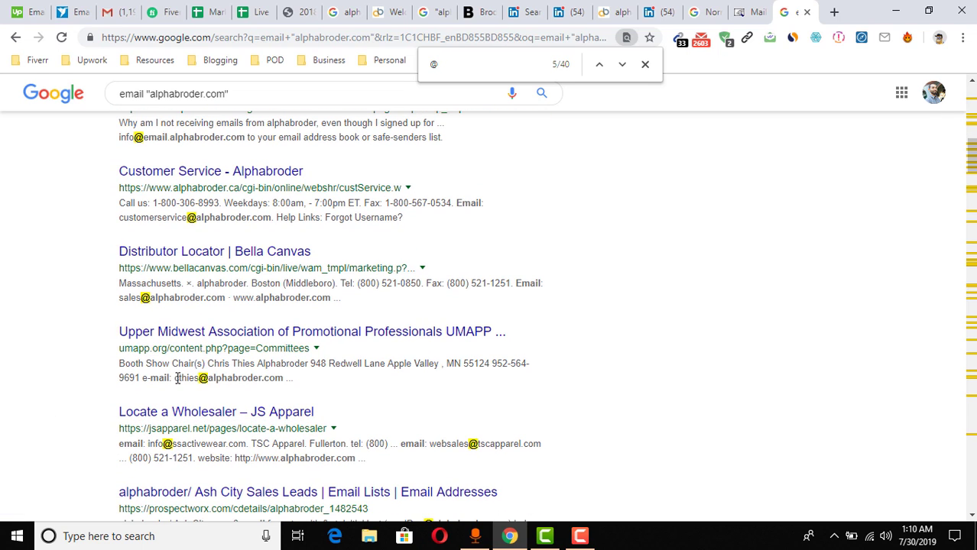
Back on MailTester, select the first name after its initial, plus the dot, in the address
left_click(738, 21)
left_click(209, 204)
double_click(209, 204)
double_click(240, 204)
left_click_drag(226, 205, 205, 205)
Trim the address to first initial plus surname, check it as valid, and select it
key("BackSpace")
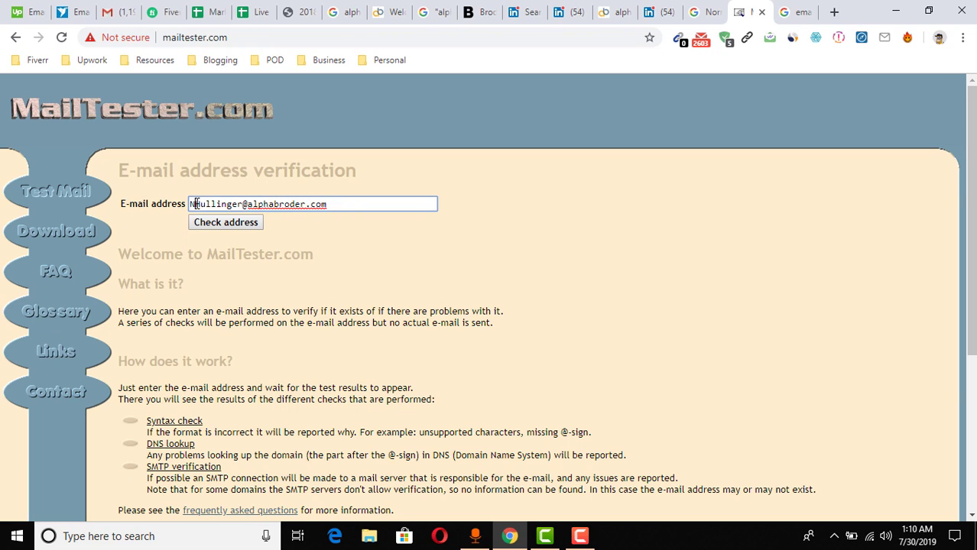
left_click(223, 227)
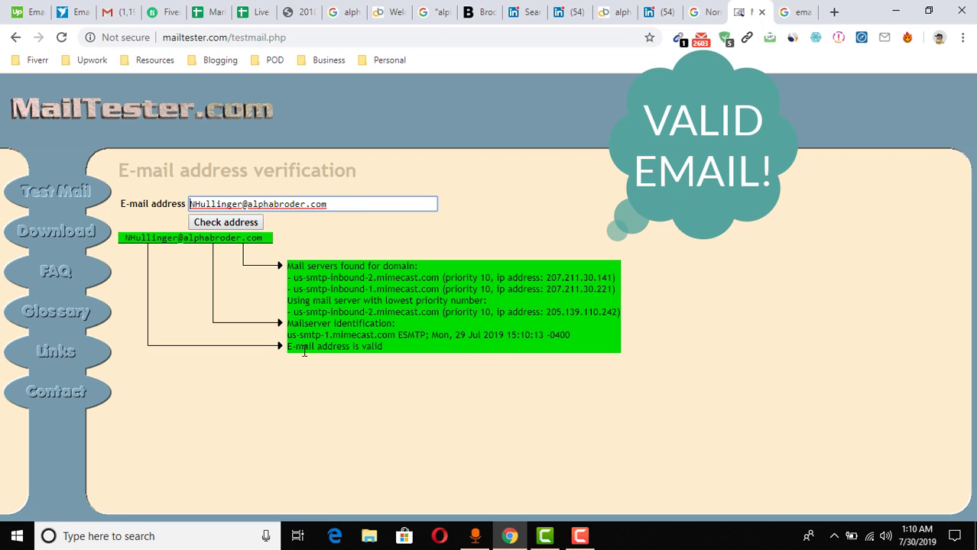
triple_click(342, 204)
key("ctrl+c")
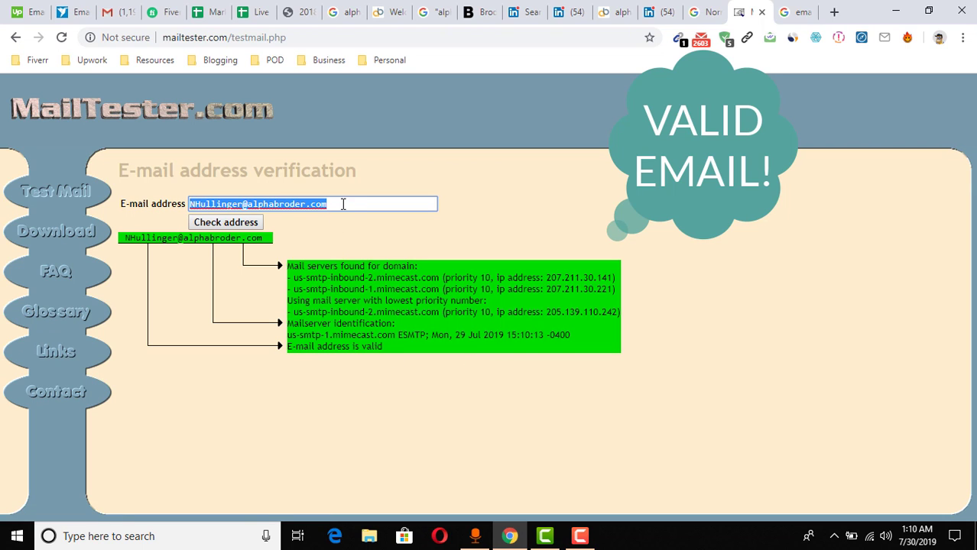
Paste the verified address into Email cell F2 of the spreadsheet and autofit column F
left_click(258, 9)
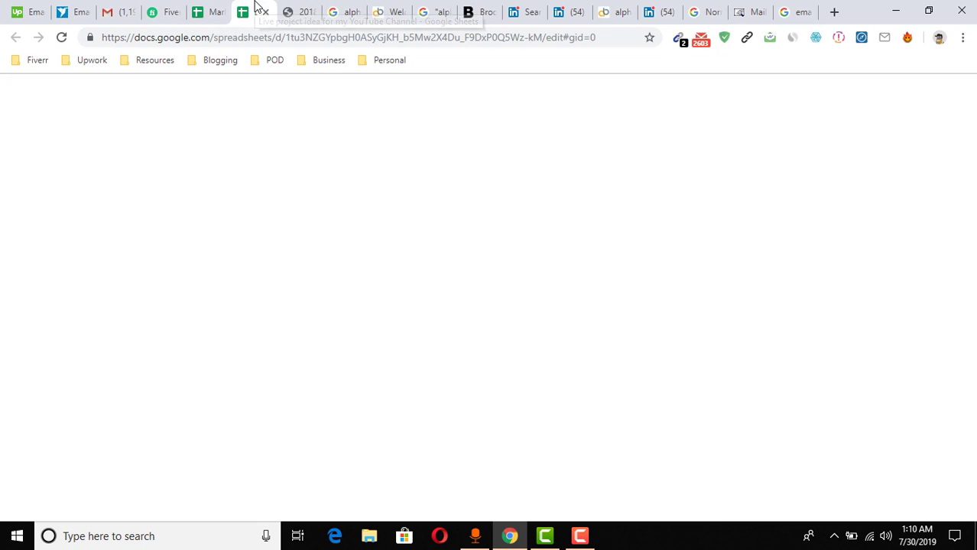
left_click(435, 204)
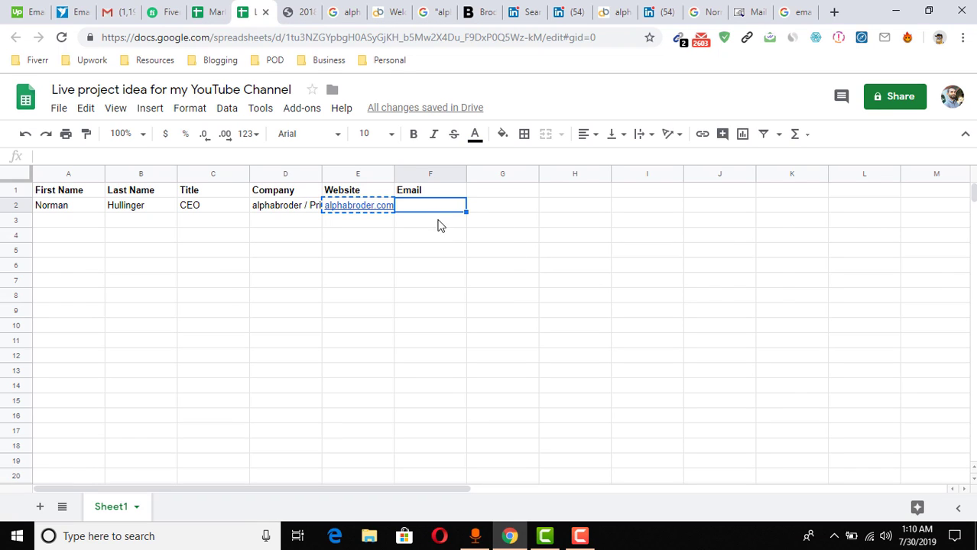
key("ctrl+v")
left_click(442, 237)
left_click(464, 171)
left_click(432, 277)
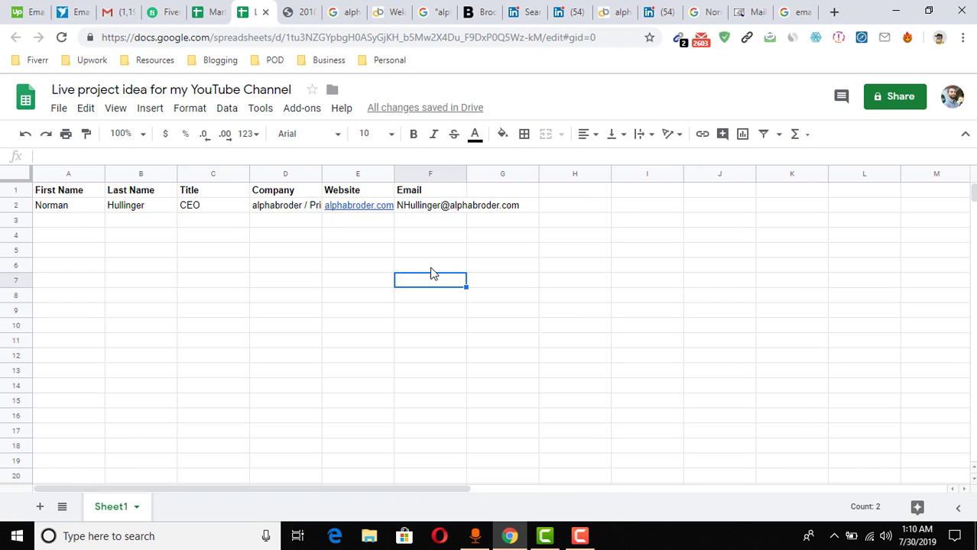
double_click(465, 174)
left_click(489, 207)
Append 'asdga' to the MailTester address and check it, getting an unknown 451 response
left_click(735, 13)
left_click(307, 219)
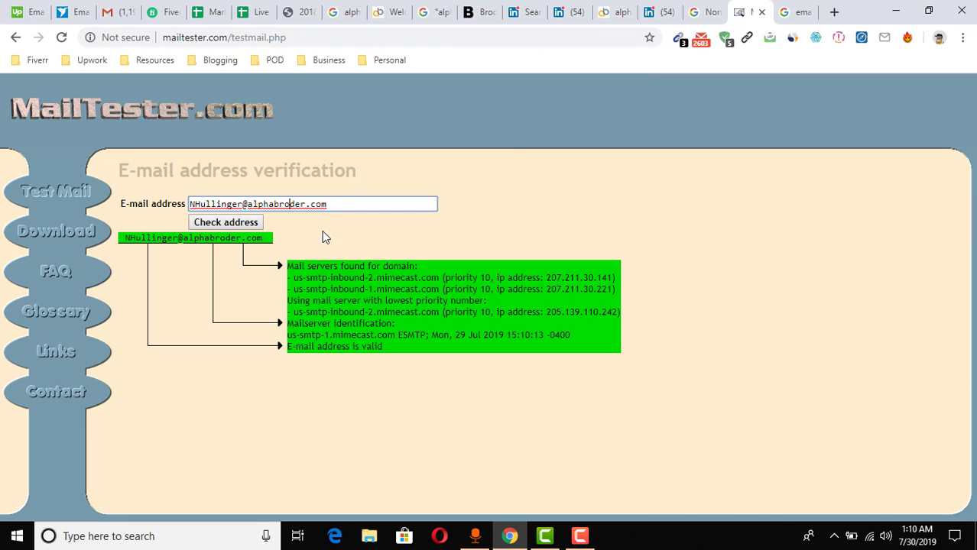
left_click(245, 205)
type("asdga")
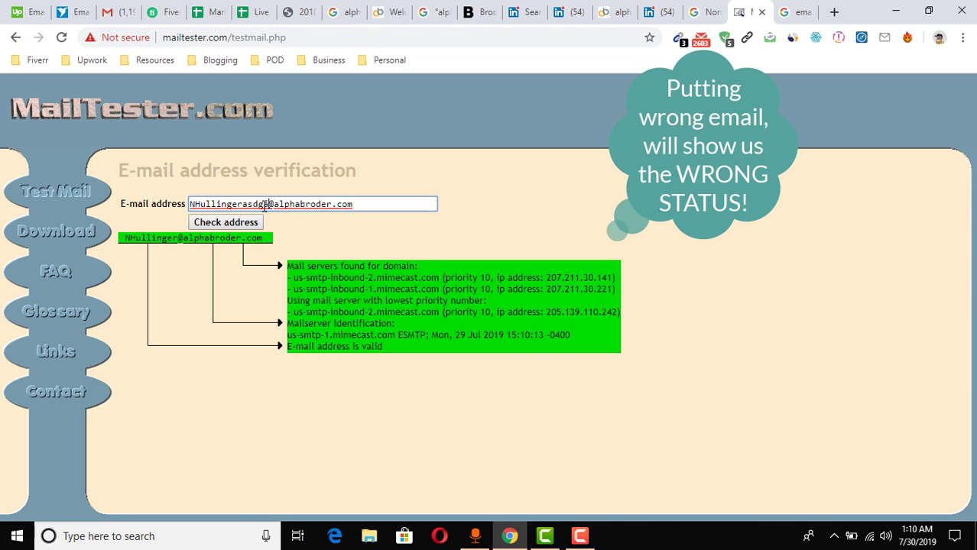
left_click(212, 224)
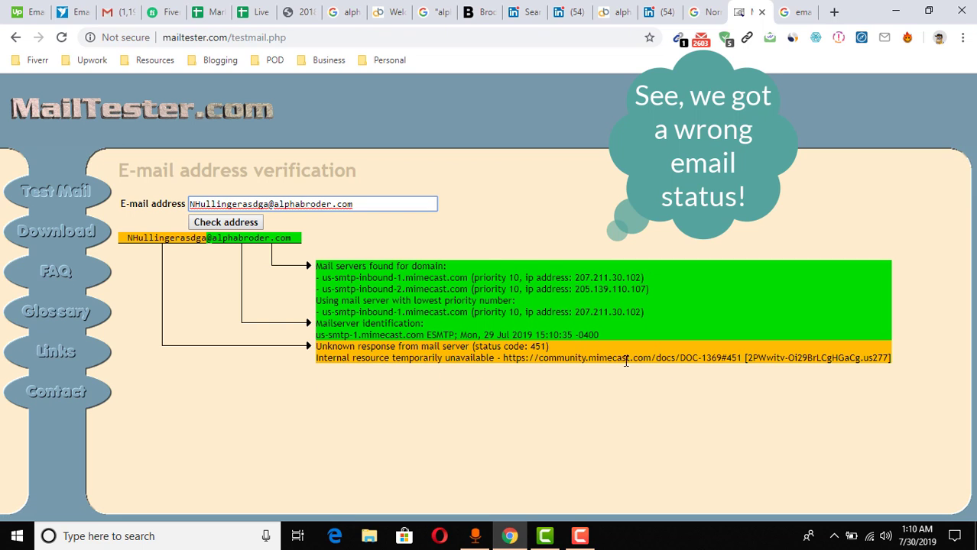
left_click(241, 224)
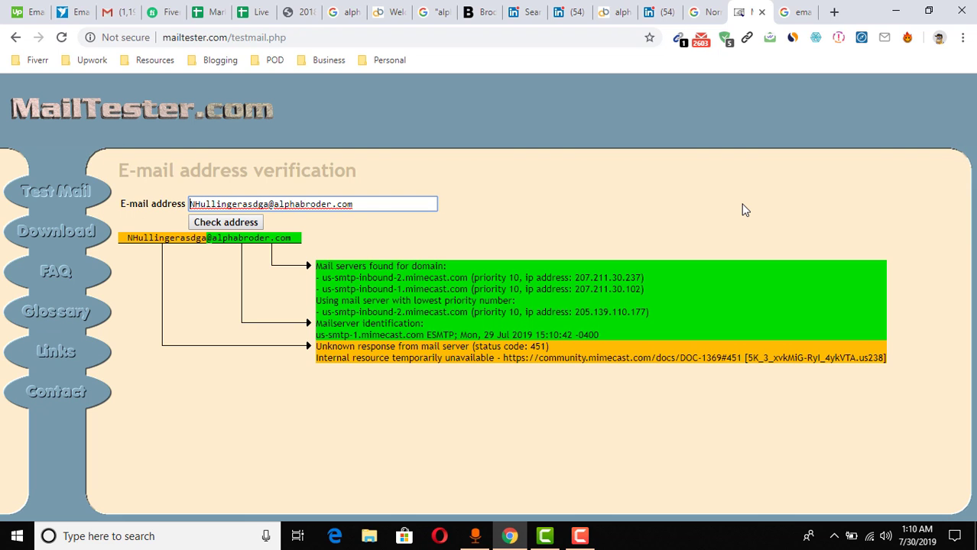
Look over the contacts spreadsheet, then bring up the completed $45.00 Fiverr order
left_click(208, 12)
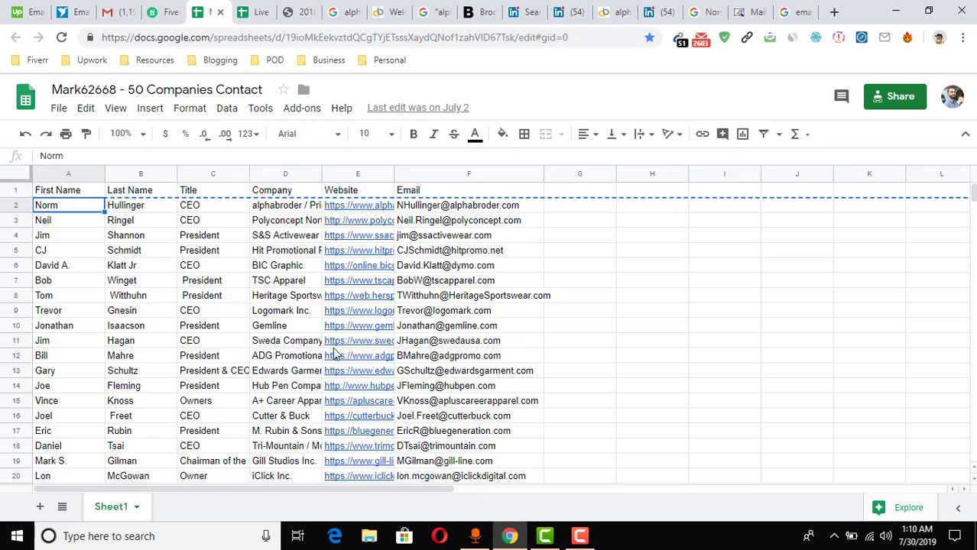
scroll(459, 359, "down", 6)
left_click(578, 358)
scroll(368, 332, "down", 5)
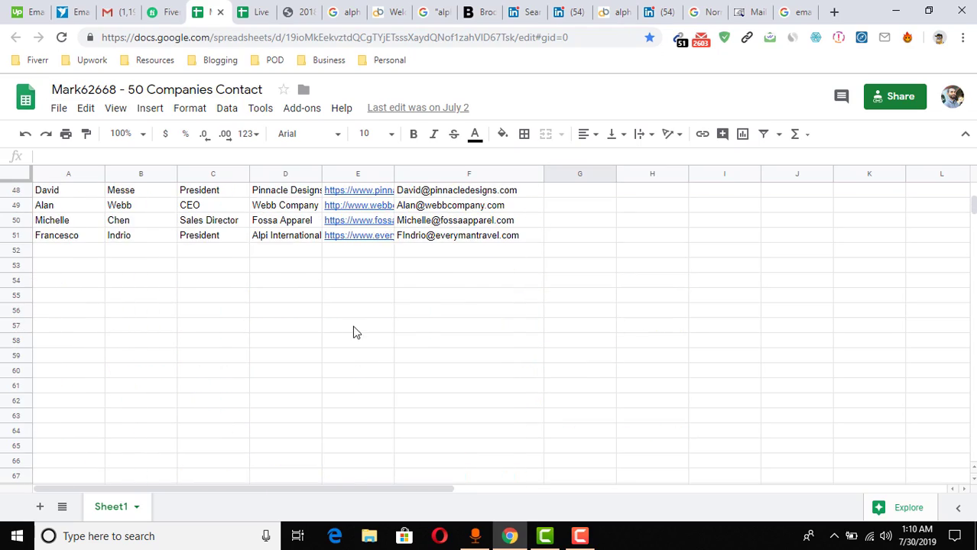
scroll(462, 397, "up", 3)
left_click(494, 407)
scroll(494, 411, "up", 7)
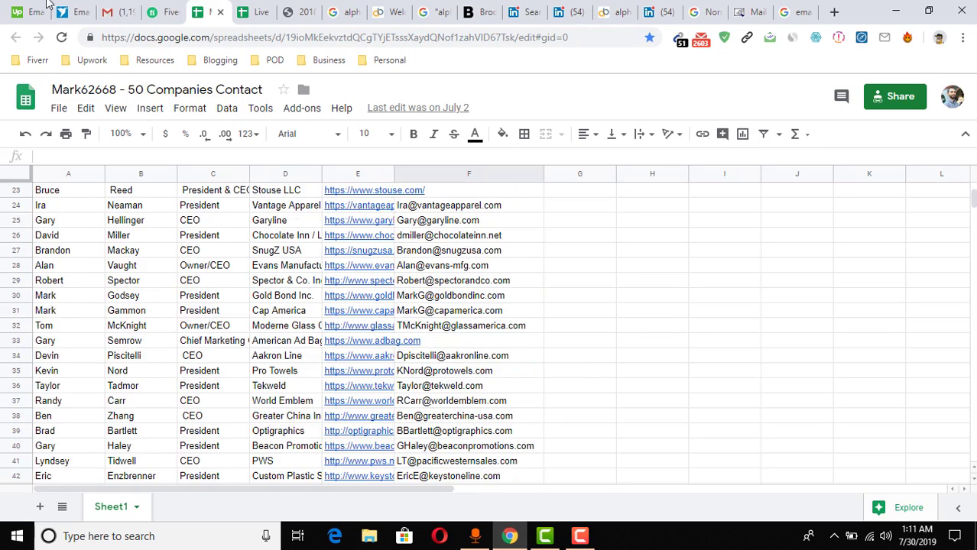
left_click(162, 12)
scroll(544, 342, "up", 5)
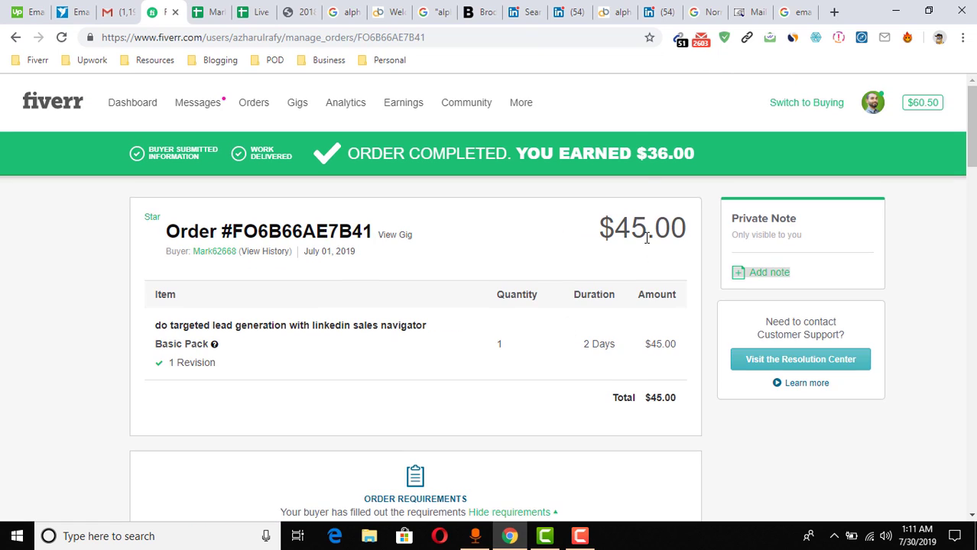
Highlight the $36.00 earned and $45.00 price, then browse the Freelancer Email list project
left_click_drag(650, 153, 679, 151)
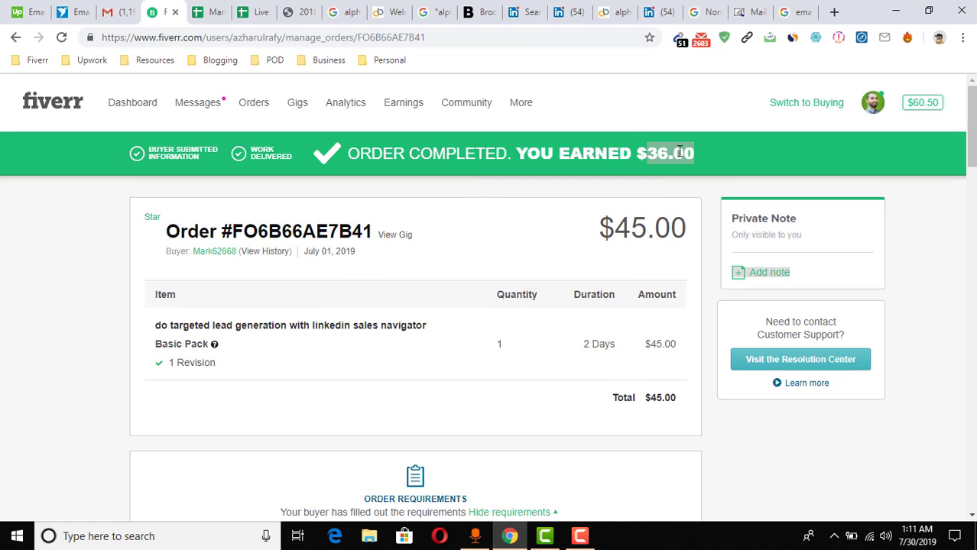
double_click(633, 227)
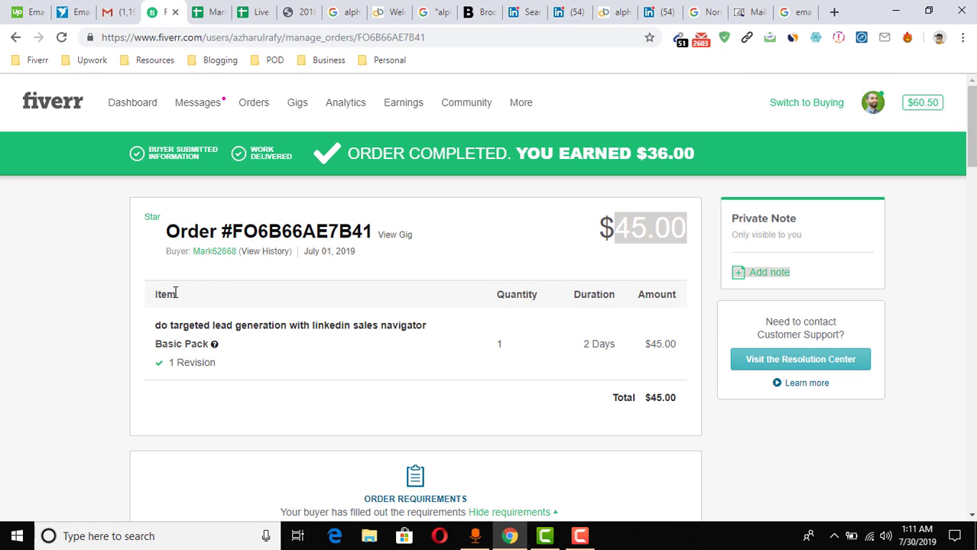
left_click(80, 11)
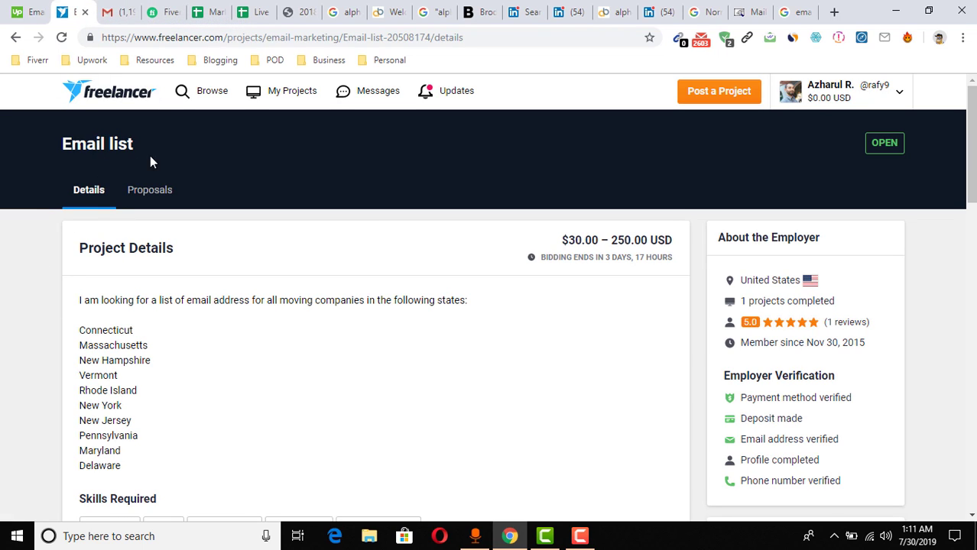
scroll(4, 382, "down", 4)
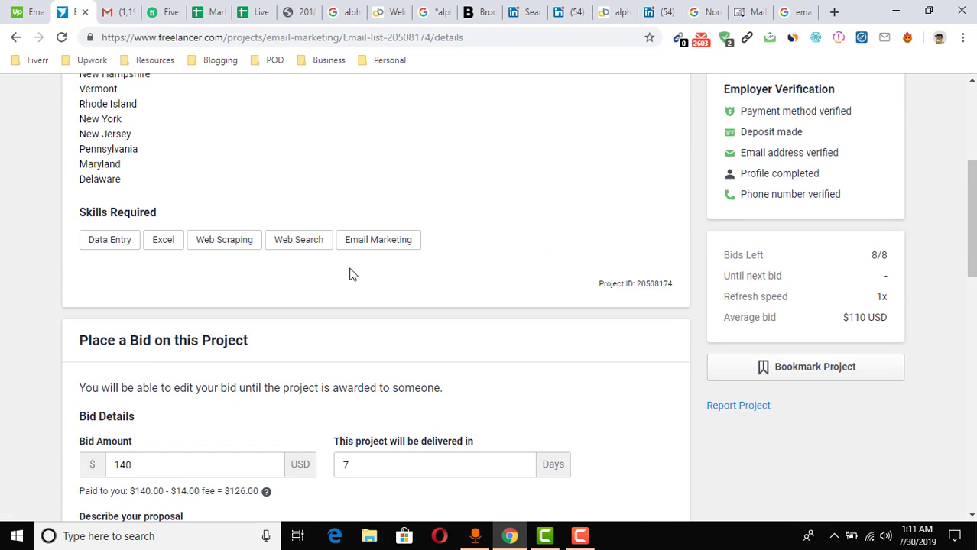
scroll(266, 292, "up", 4)
left_click(15, 12)
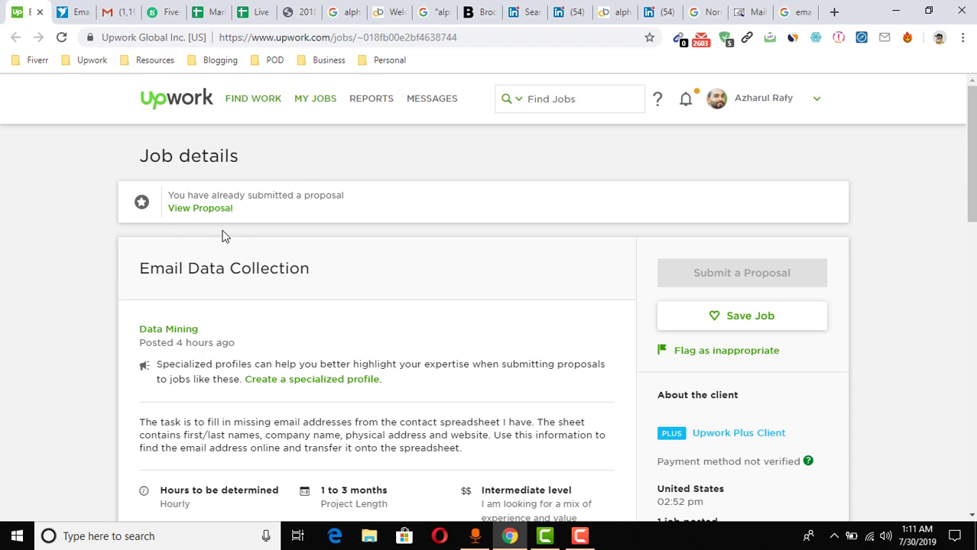
Scroll through the Upwork Email Data Collection job details, then start a fresh new tab
scroll(4, 294, "down", 5)
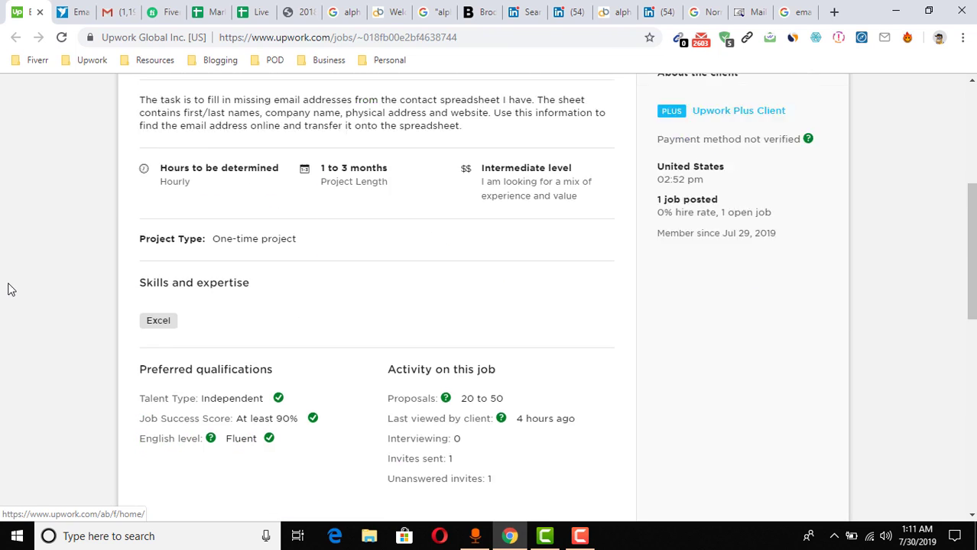
scroll(329, 299, "up", 5)
scroll(360, 276, "down", 2)
scroll(211, 325, "up", 2)
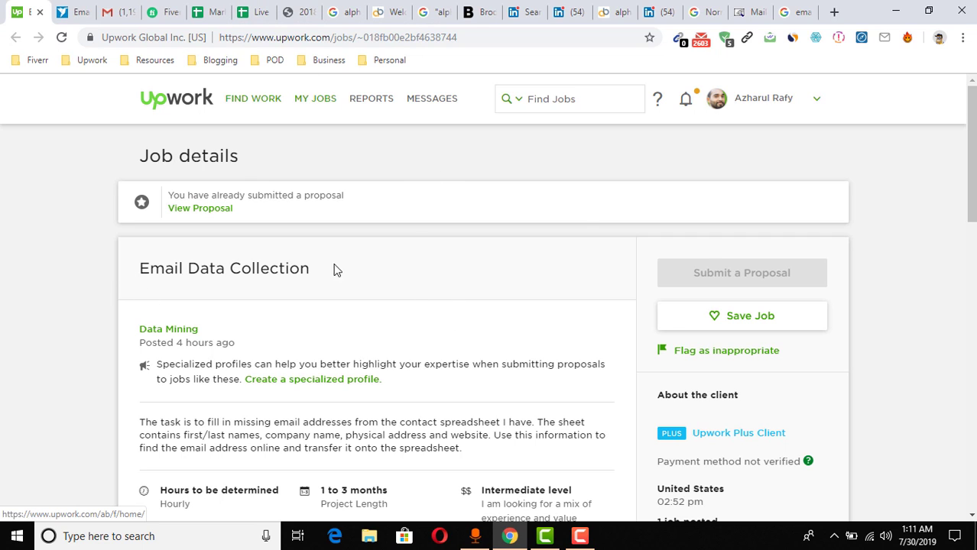
left_click(834, 11)
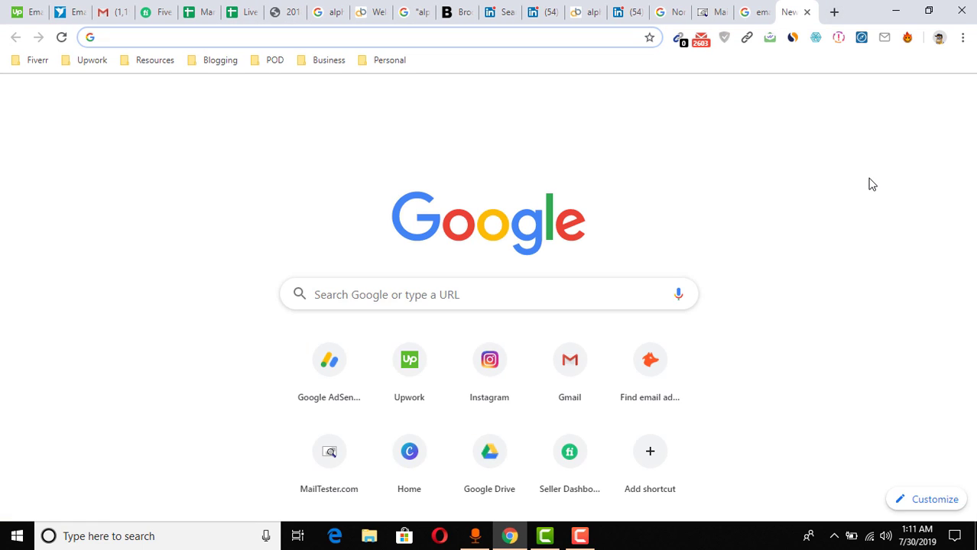
Go to YouTube, search for the creator's channel, and show its Playlists
type("youtube.com")
key("Return")
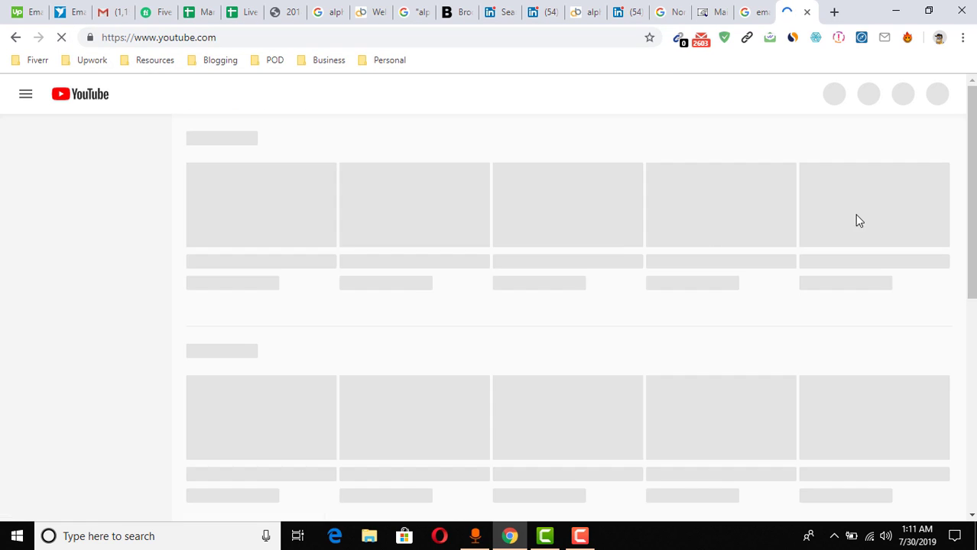
left_click(346, 94)
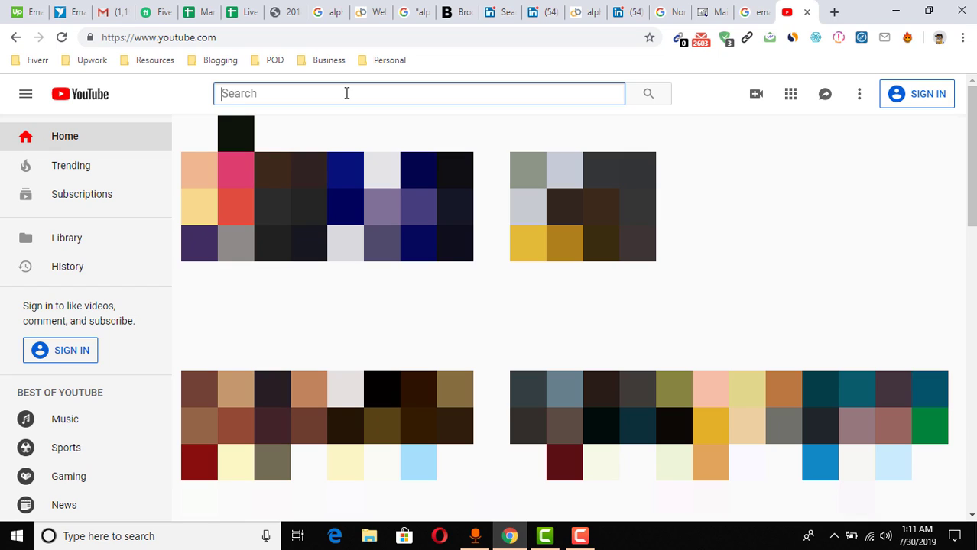
type("azharul rafy")
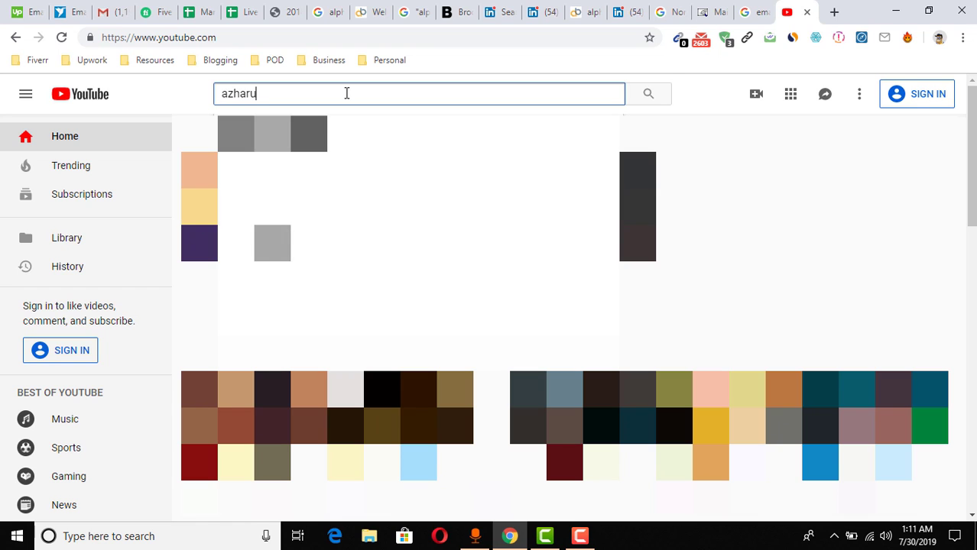
key("Return")
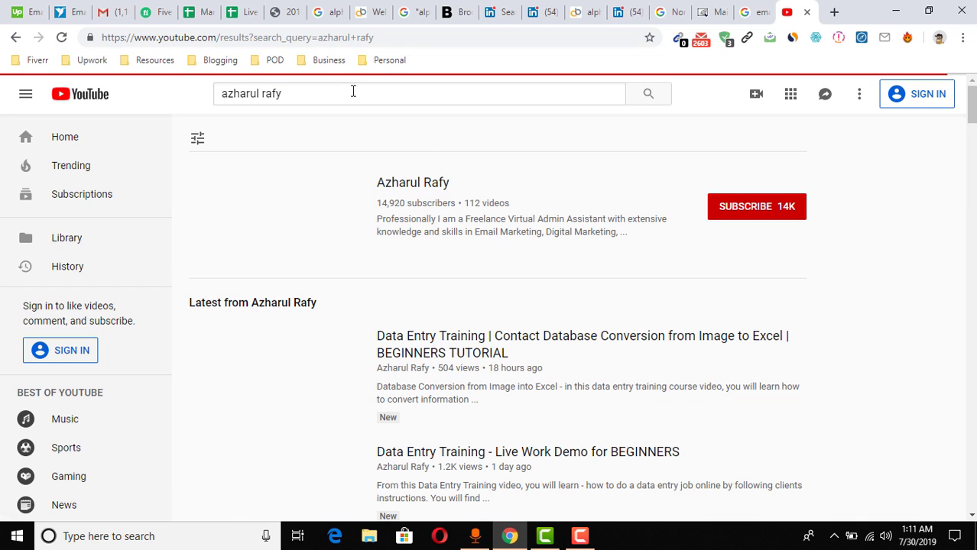
left_click(408, 187)
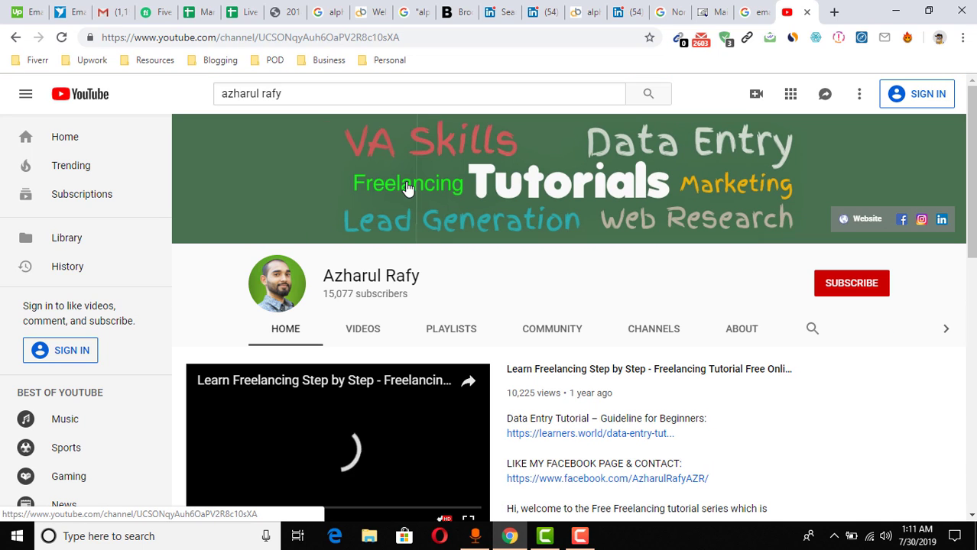
left_click(439, 336)
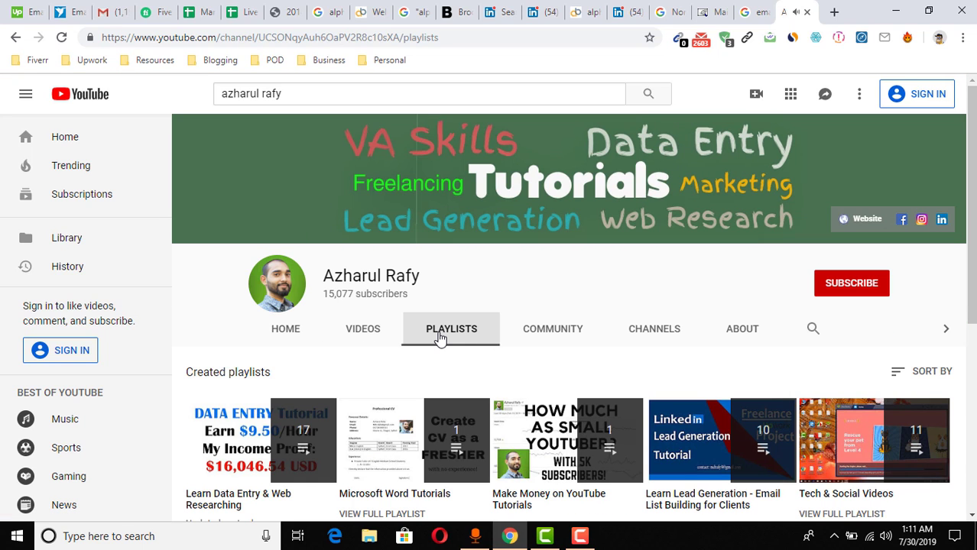
Open and browse the Learn Lead Generation - Email List Building for Clients playlist
scroll(310, 284, "down", 3)
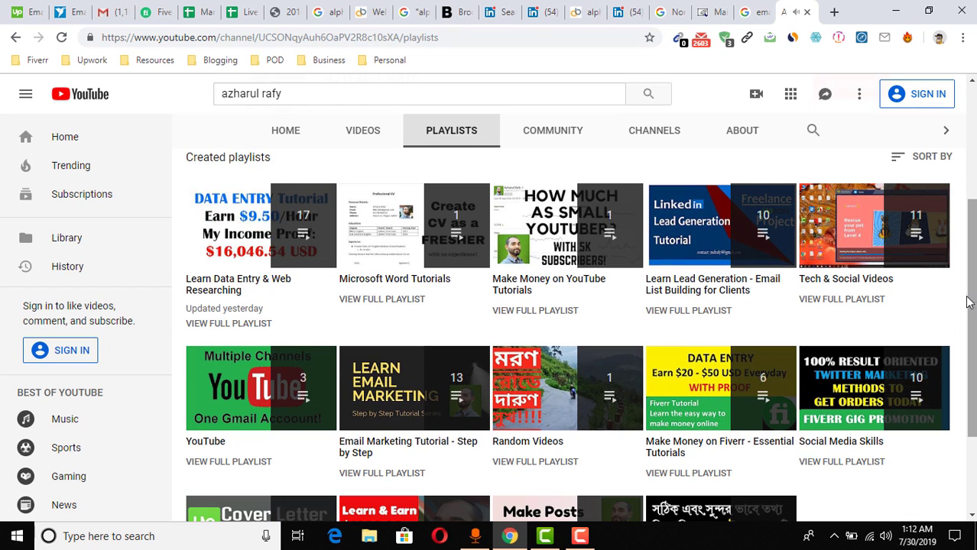
left_click(727, 295)
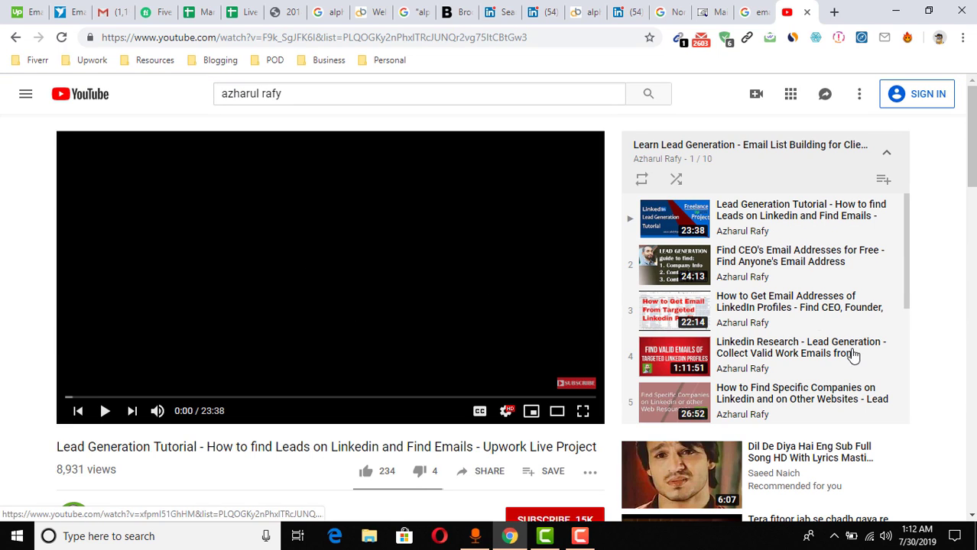
scroll(784, 290, "down", 1)
scroll(783, 321, "down", 3)
scroll(791, 355, "up", 4)
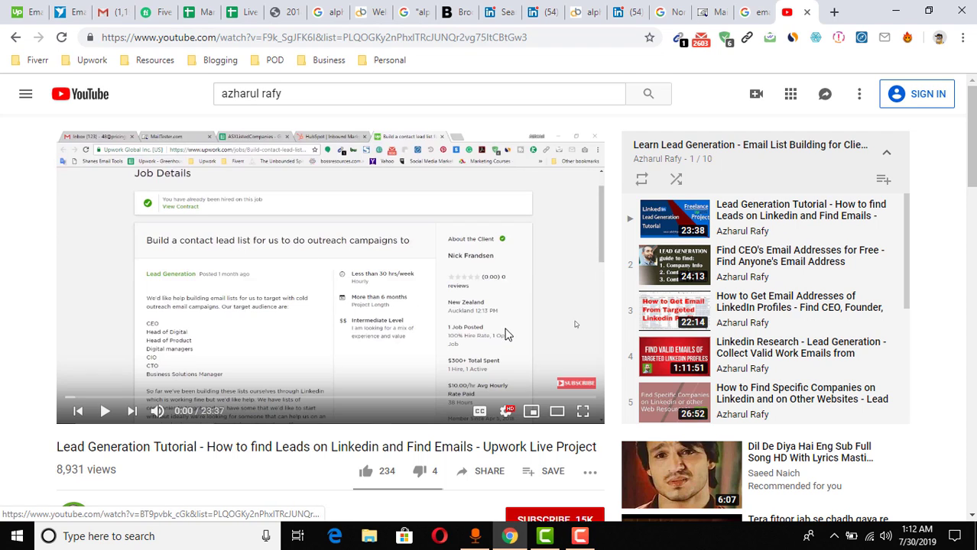
scroll(828, 327, "down", 3)
scroll(821, 325, "up", 2)
scroll(820, 325, "up", 2)
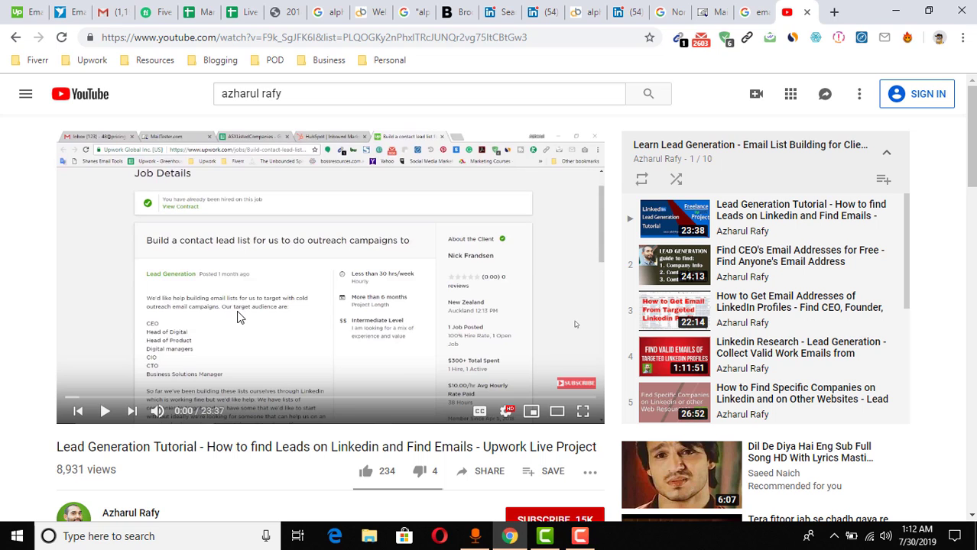
Revisit the Fiverr order, Freelancer Email list project, and Upwork Email Data Collection job
left_click(153, 12)
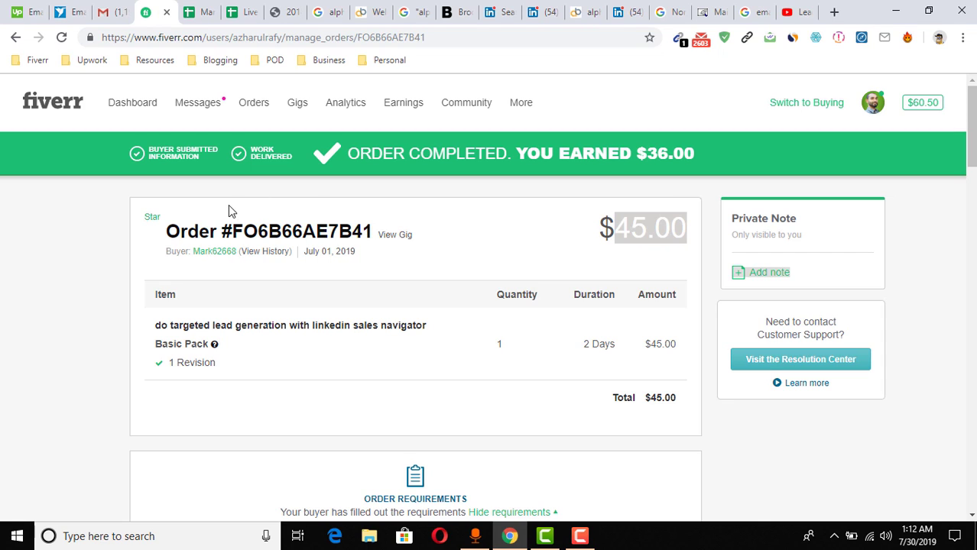
left_click(195, 235)
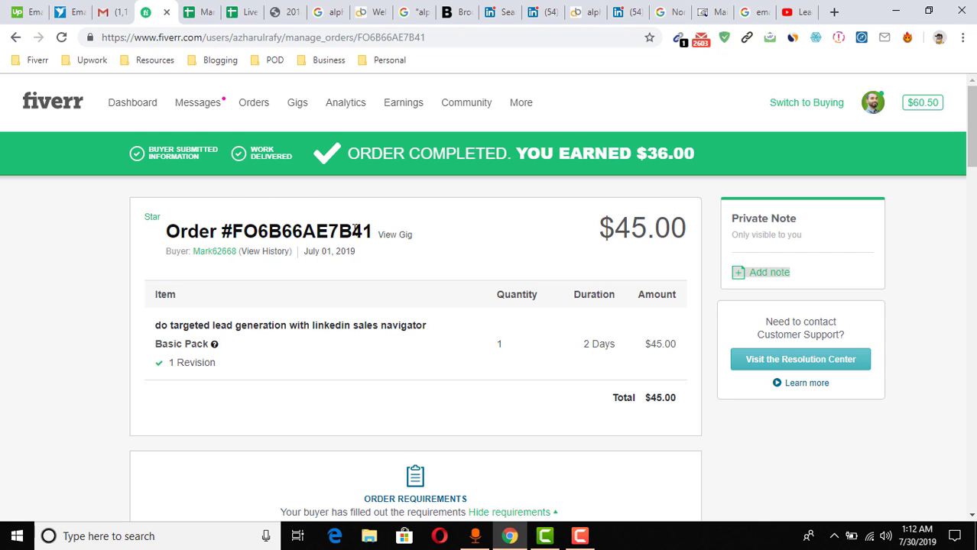
left_click(70, 11)
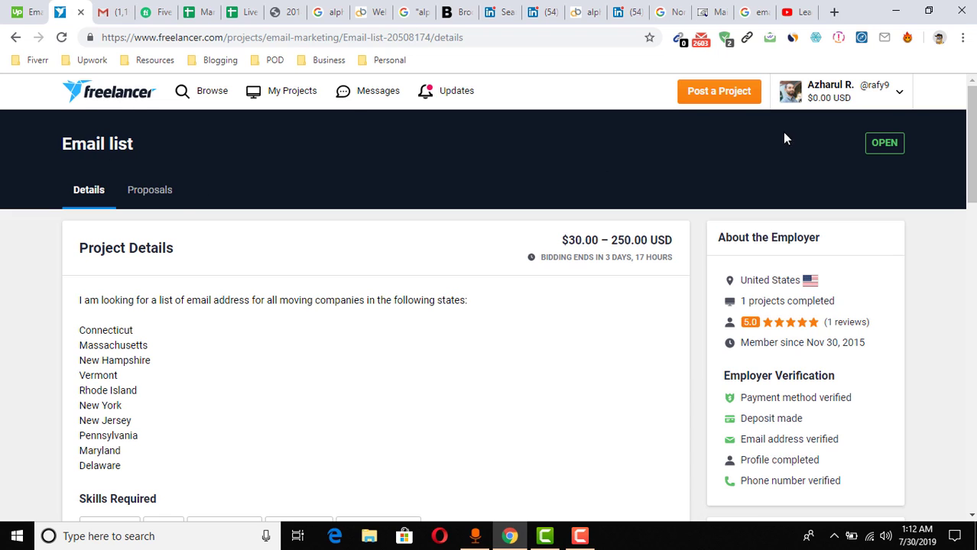
scroll(129, 350, "down", 2)
scroll(129, 347, "up", 2)
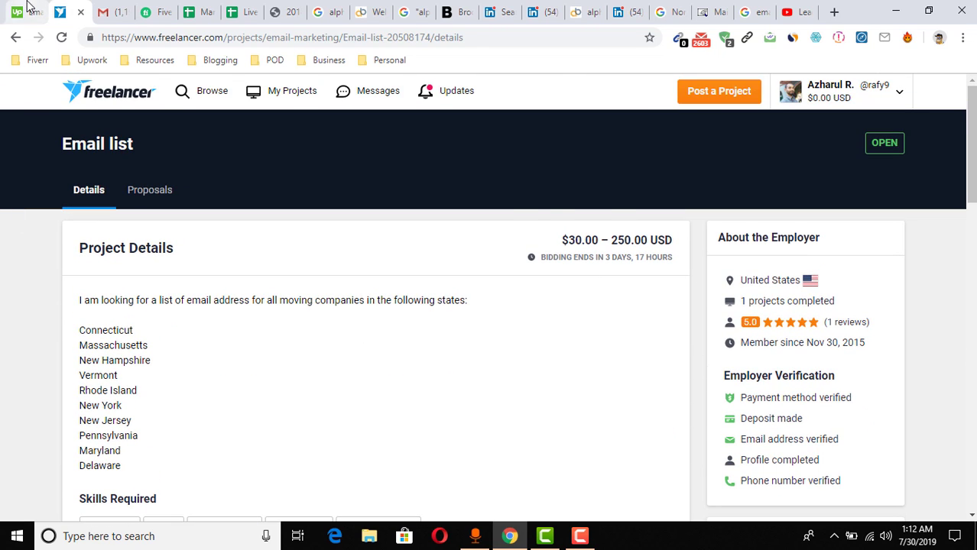
left_click(25, 11)
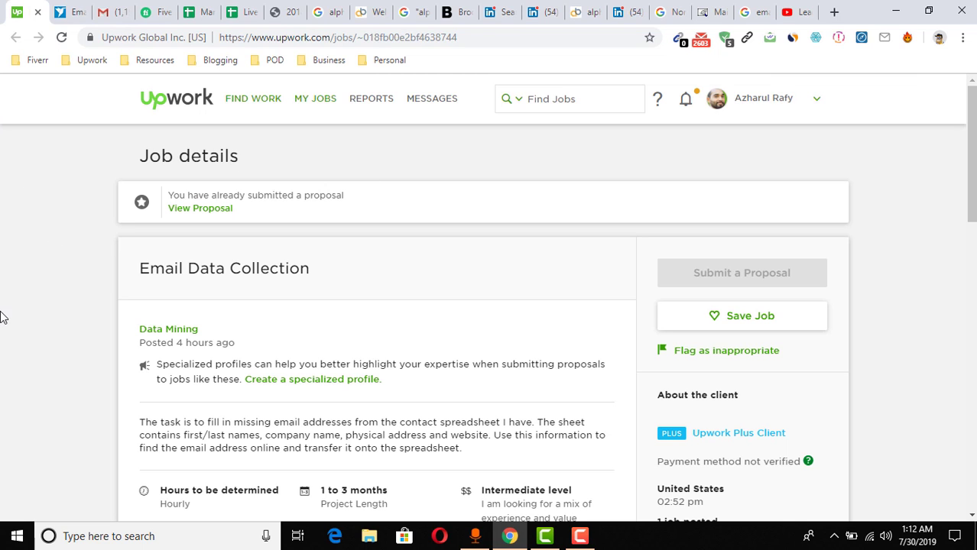
scroll(4, 318, "down", 2)
scroll(4, 302, "up", 2)
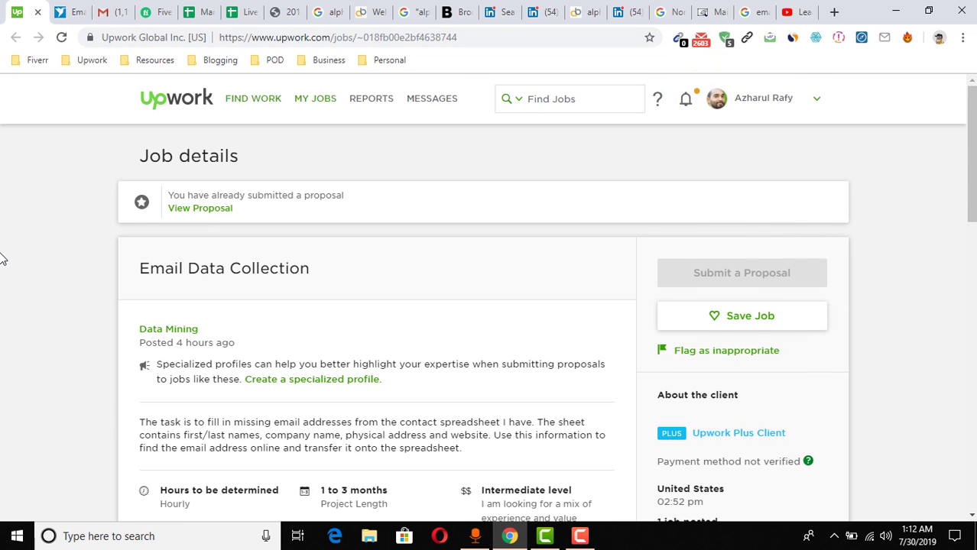